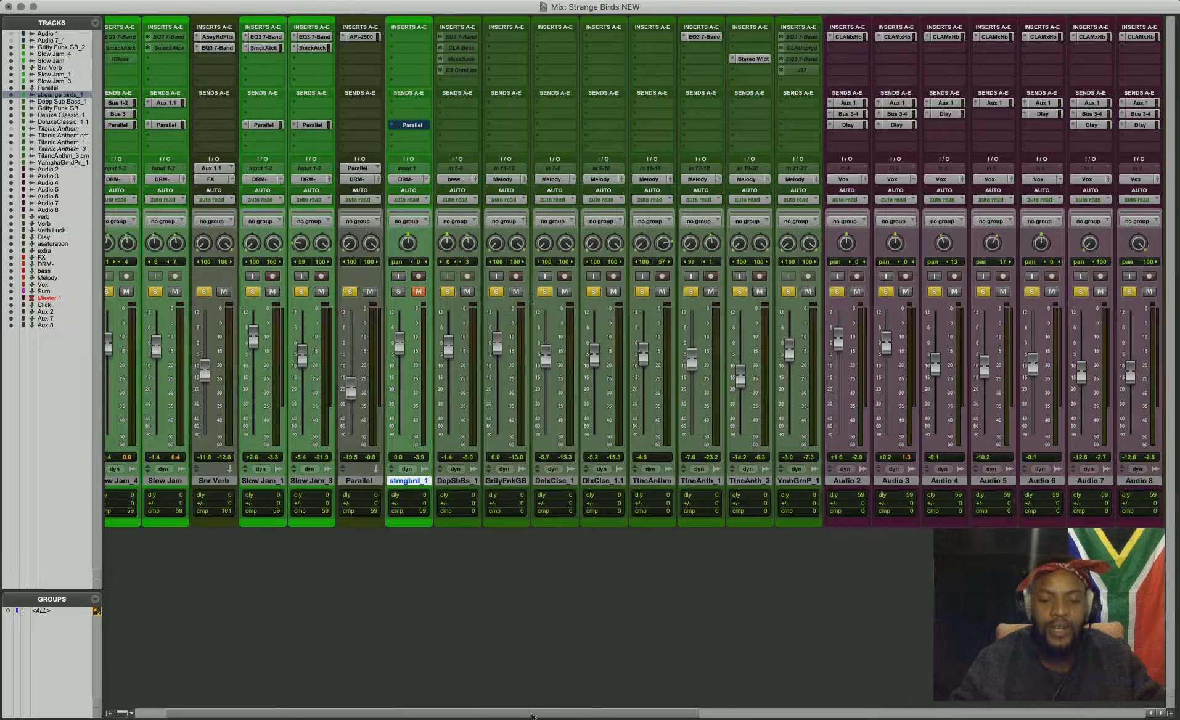
Step: Return the playback position to the very start of the song in the Edit window
left_click_drag(688, 713, 657, 713)
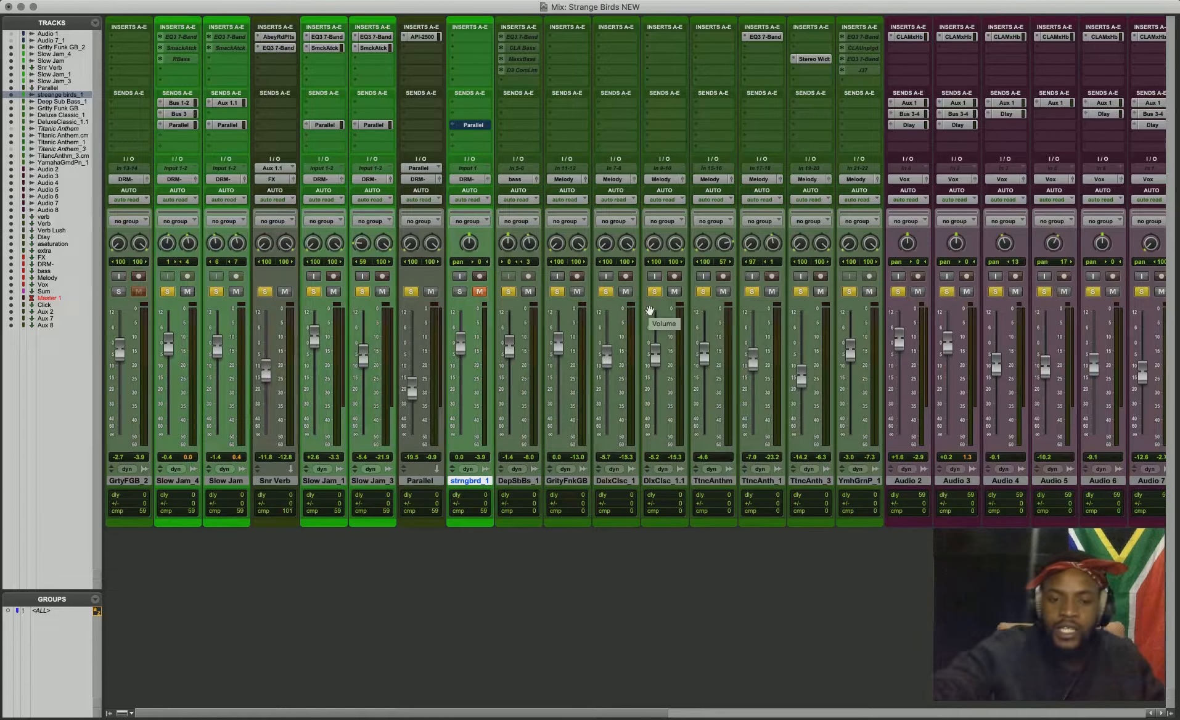
key("super+equal")
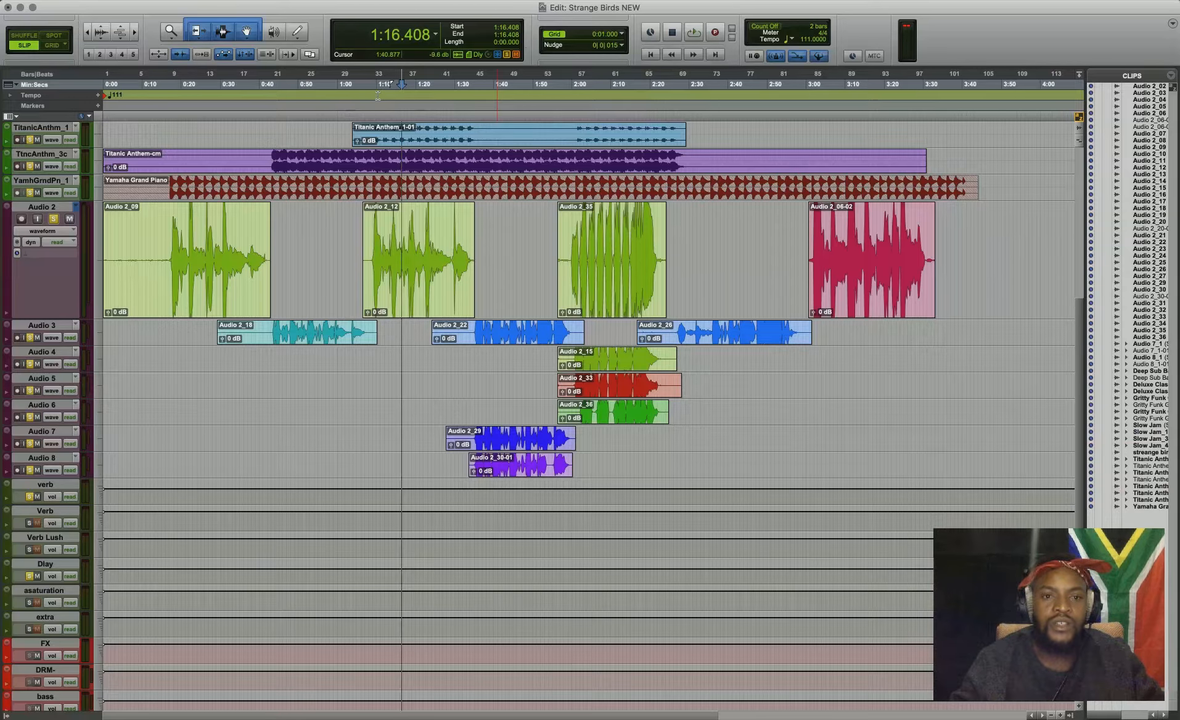
left_click(232, 113)
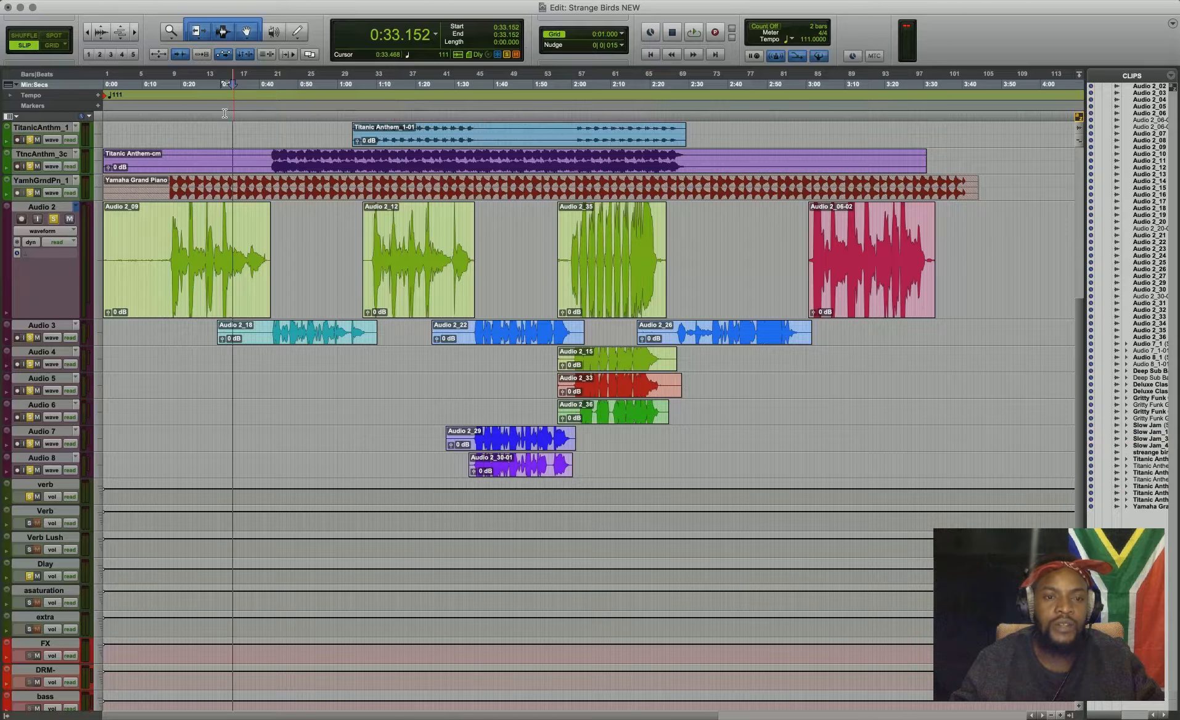
left_click(225, 114)
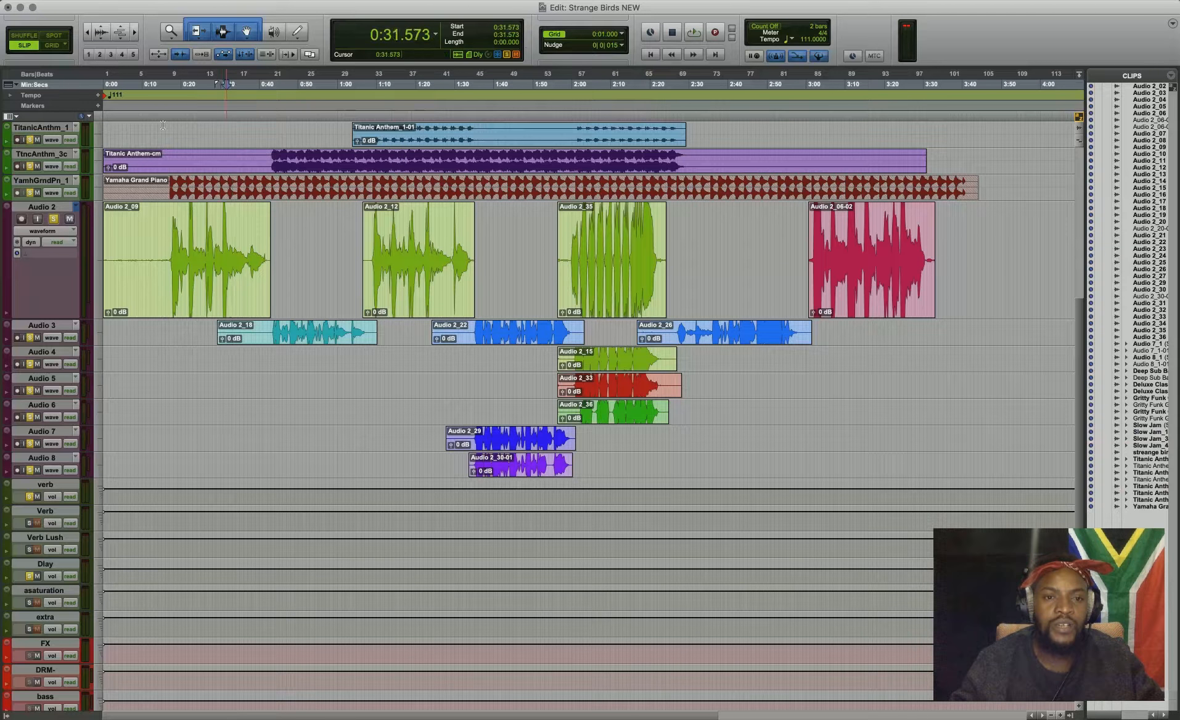
left_click(112, 115)
left_click(110, 114)
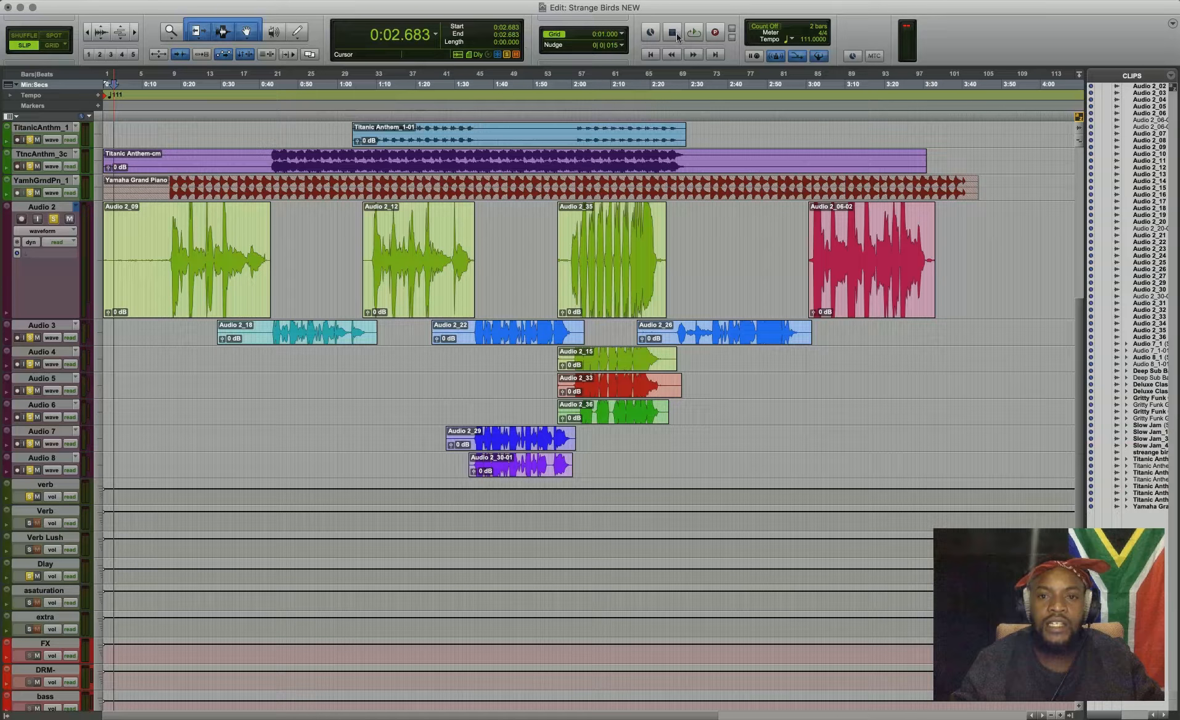
left_click(651, 55)
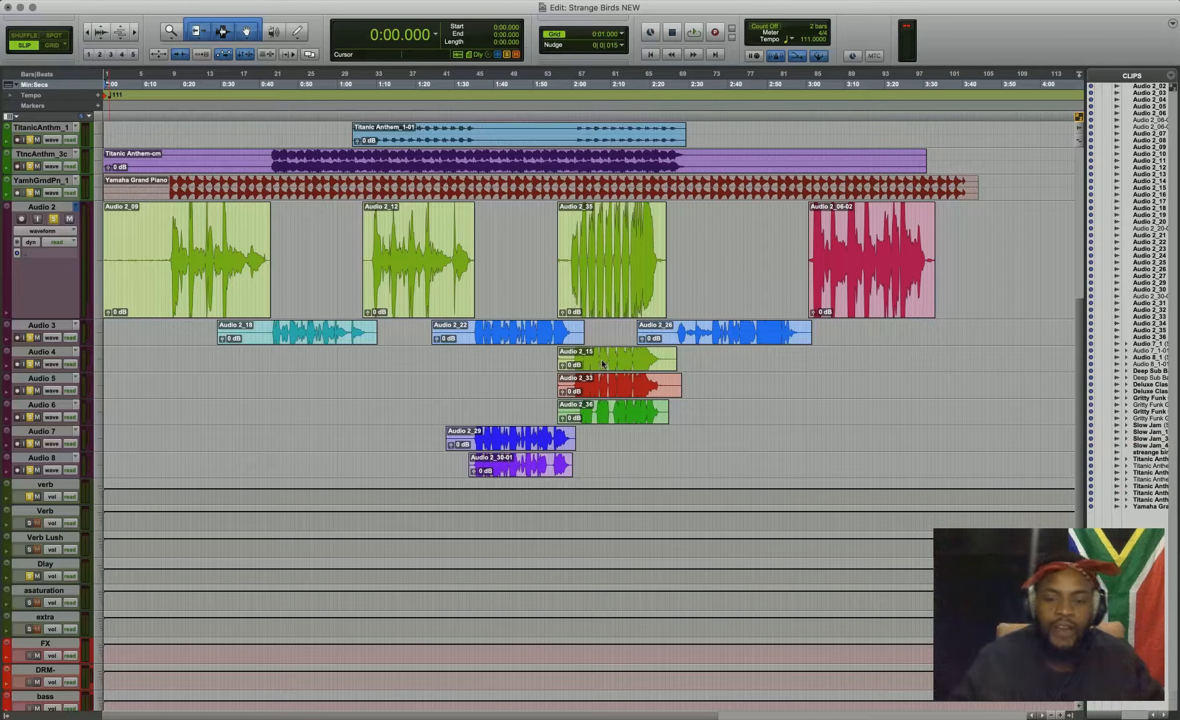
Step: Play the song from the start in the Mix window and examine the channel levels from the instruments through the vocal and effects tracks
key("super+equal")
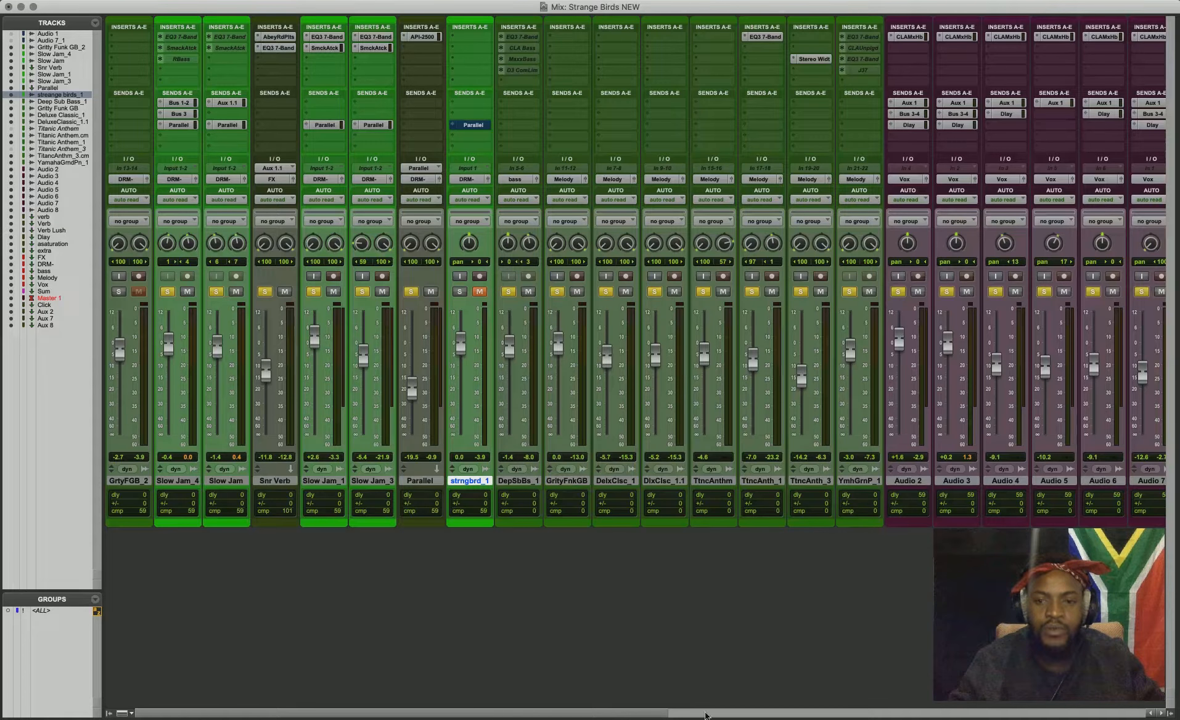
left_click_drag(821, 718, 239, 711)
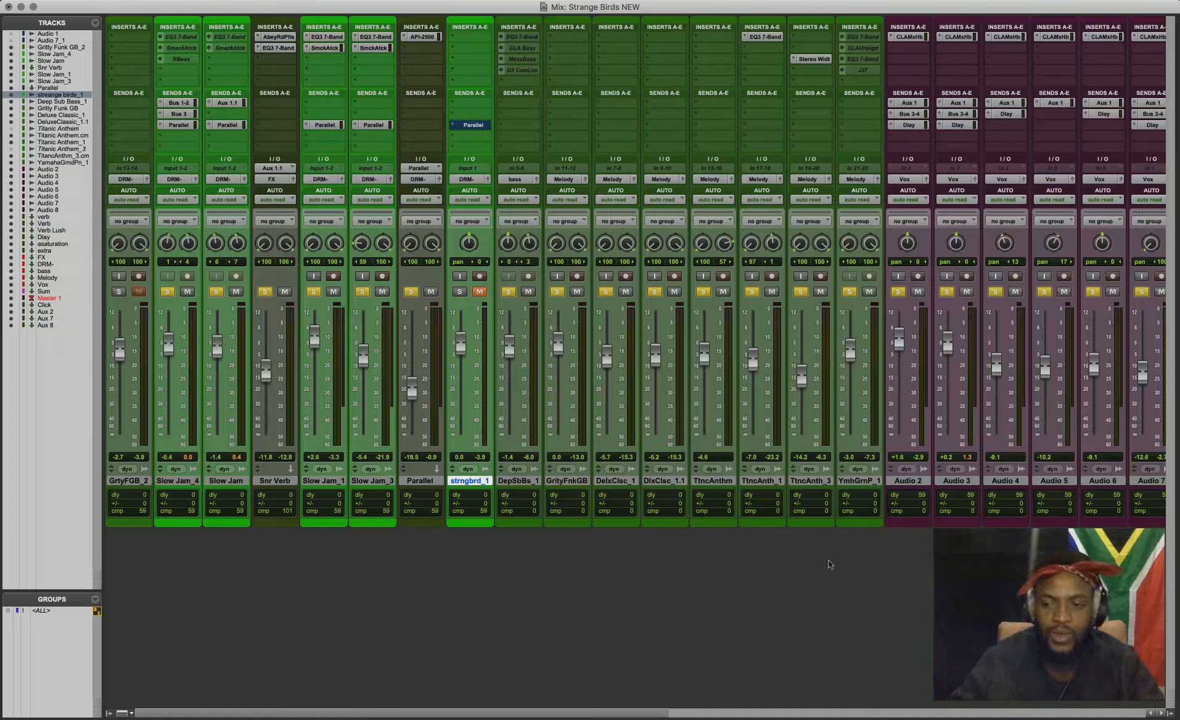
key("space")
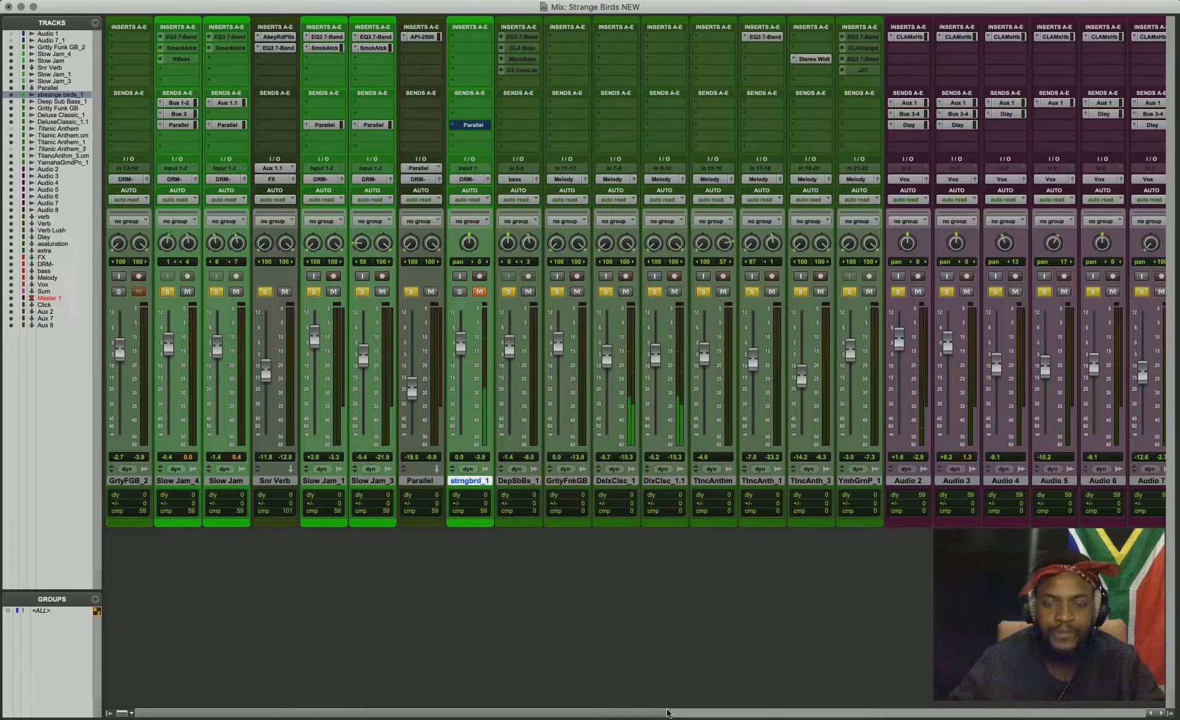
left_click_drag(667, 713, 671, 705)
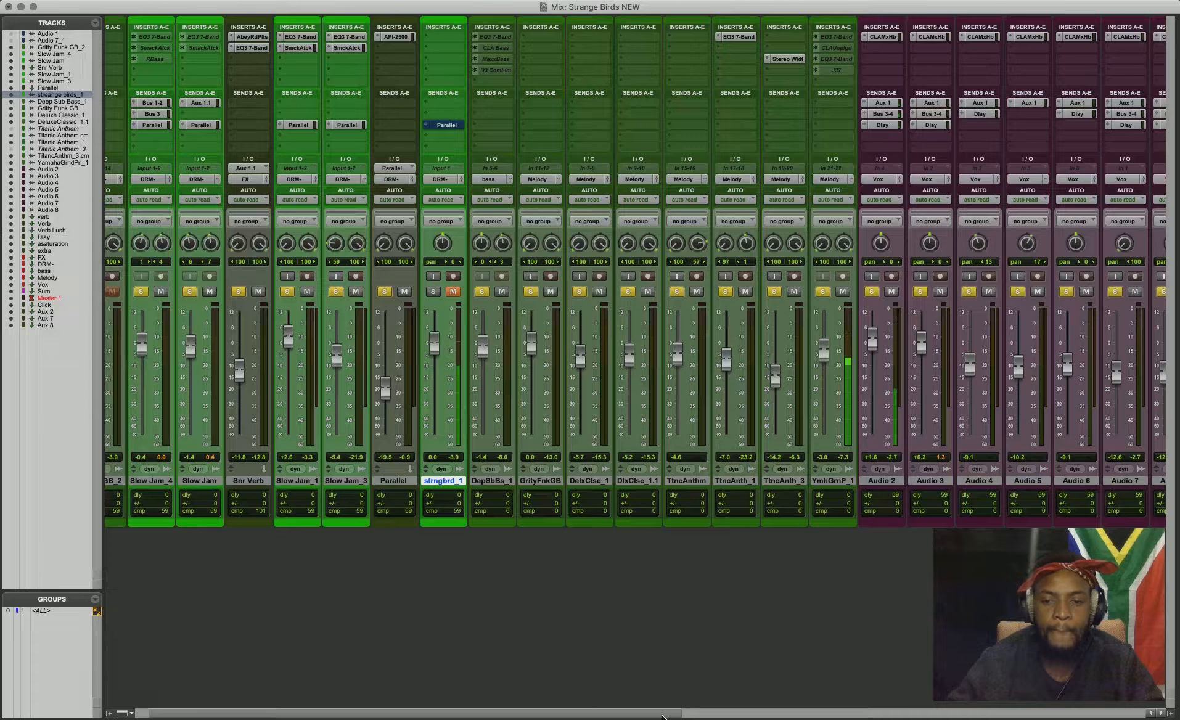
scroll(701, 714, "right", 3)
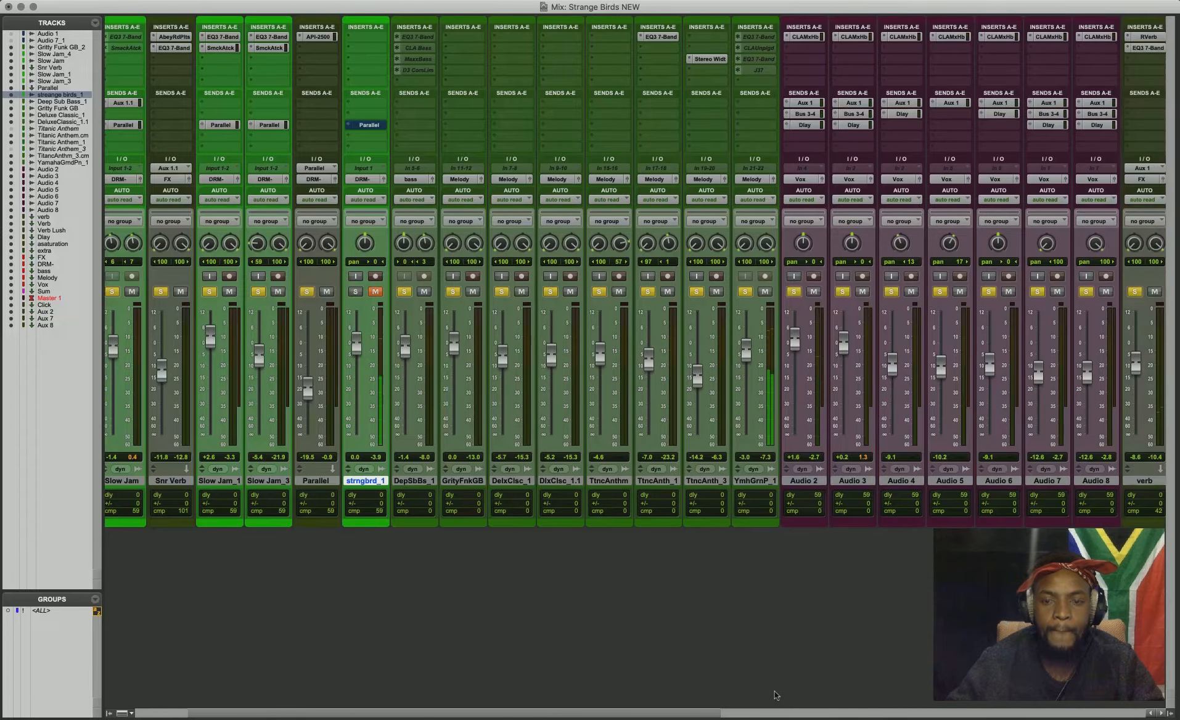
scroll(775, 695, "right", 5)
scroll(776, 695, "right", 1)
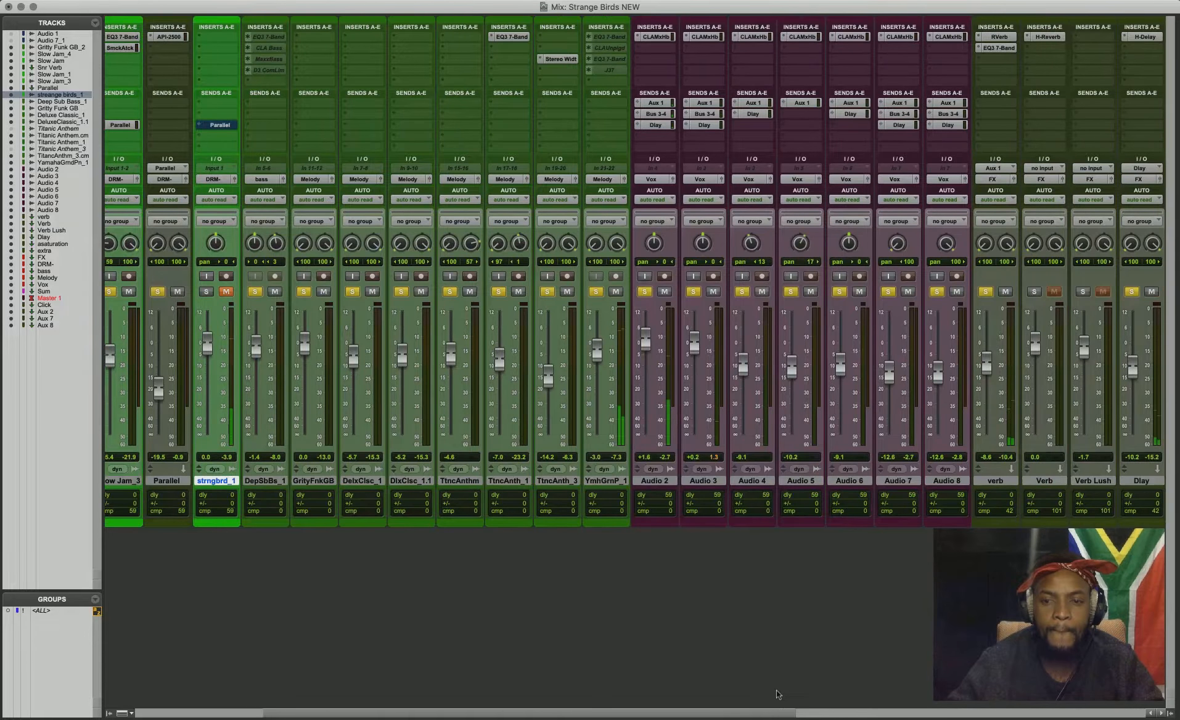
scroll(777, 695, "right", 1)
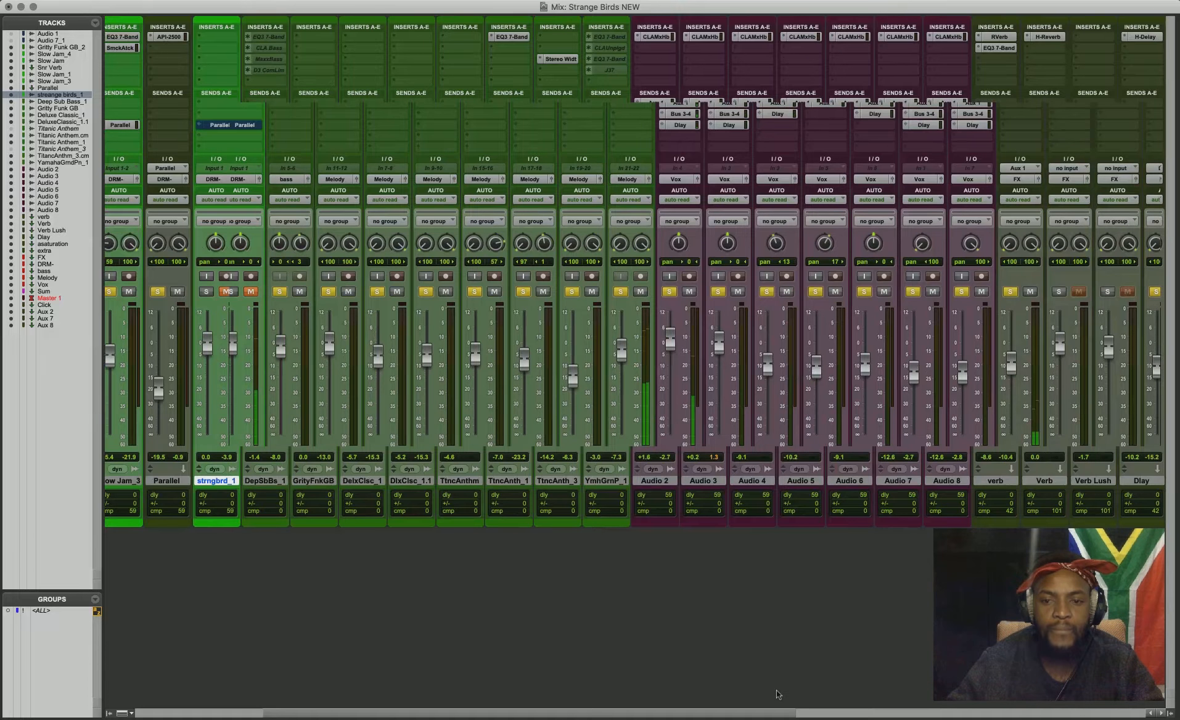
scroll(776, 695, "left", 1)
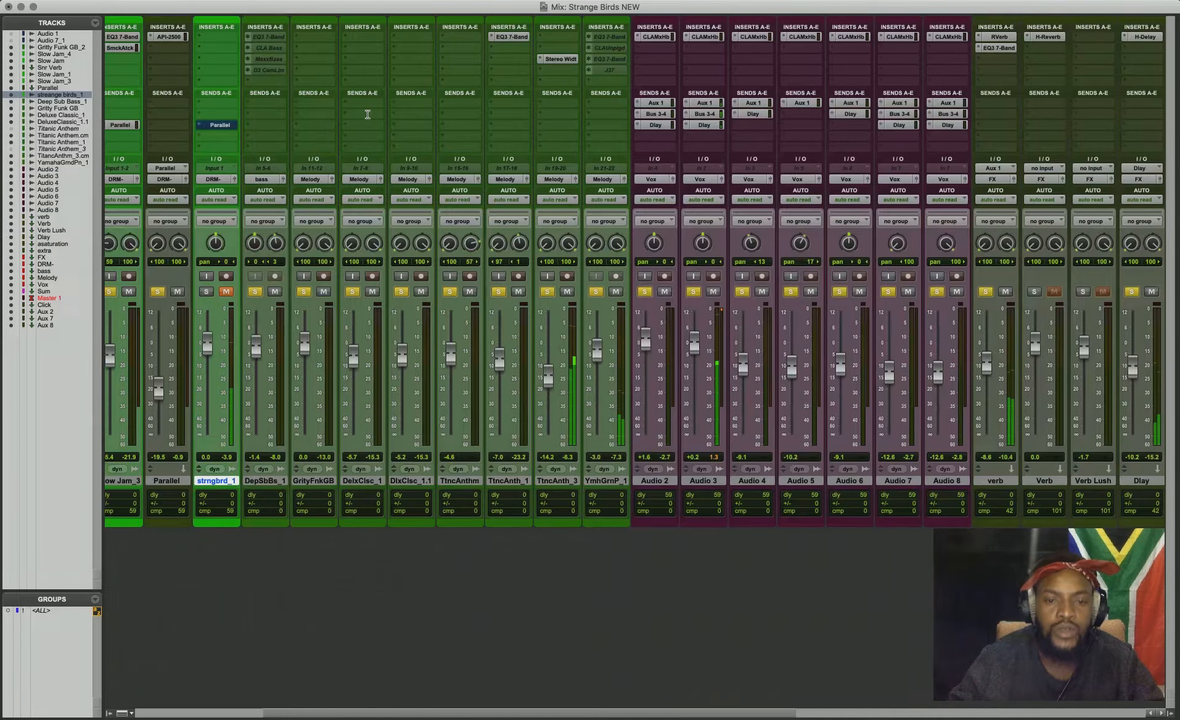
Step: Select the range from 1:07.567 to 1:34.878 across all tracks in the Edit window and play it
key("super+equal")
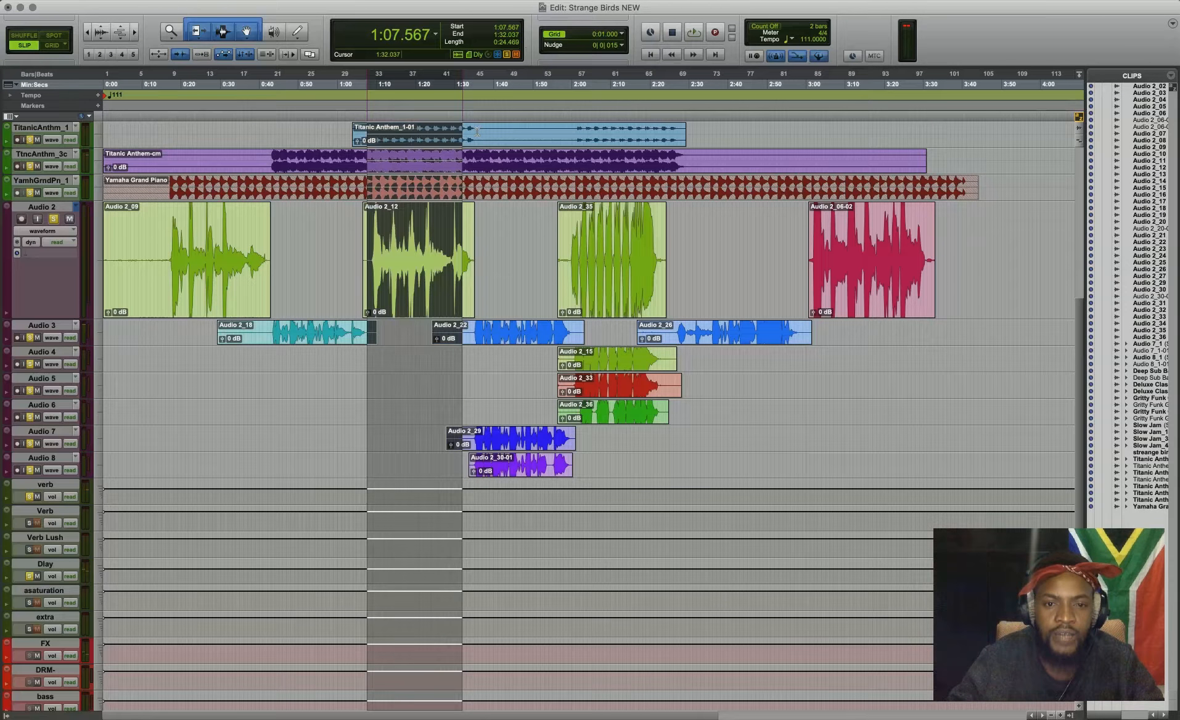
left_click(474, 131, "shift")
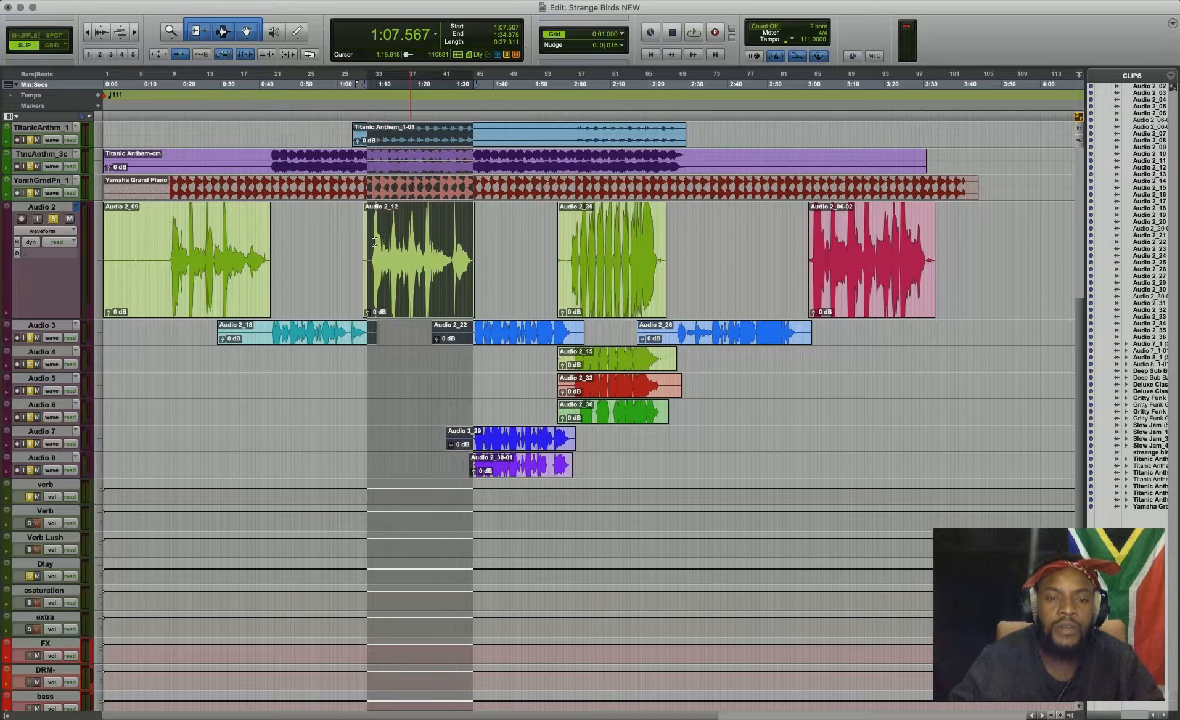
key("space")
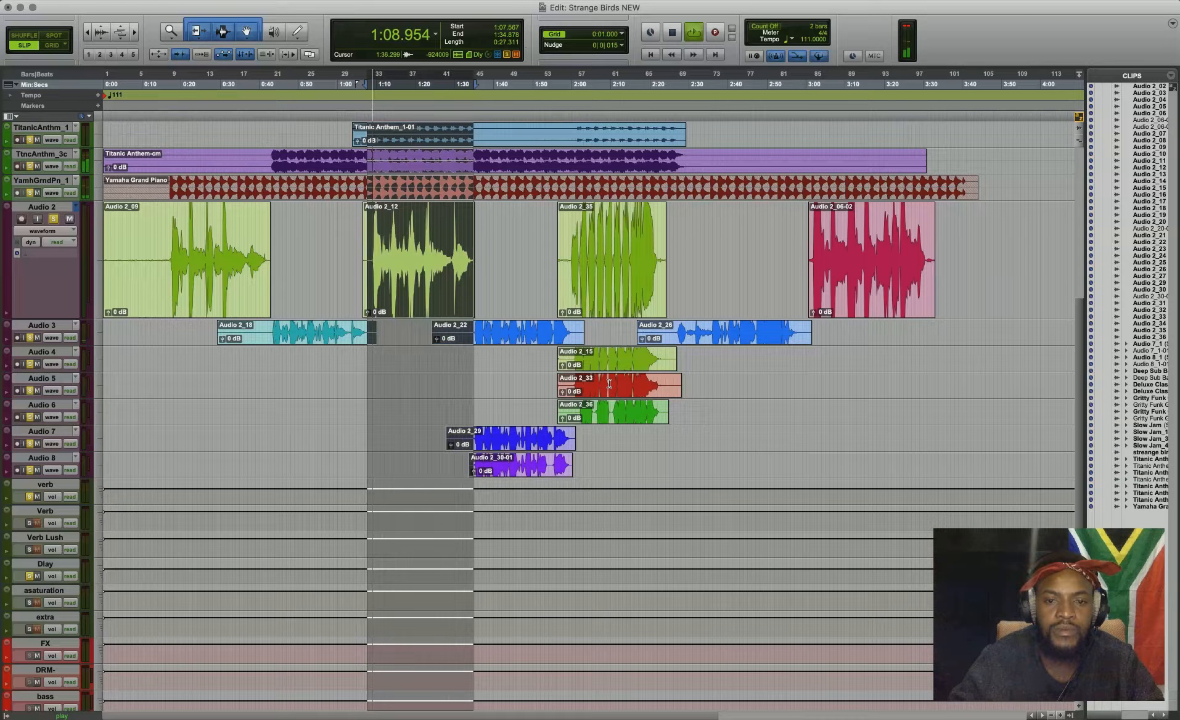
Step: Select the range from 1:57.611 to 2:28.554 across all tracks and play it back
scroll(589, 180, "up", 1)
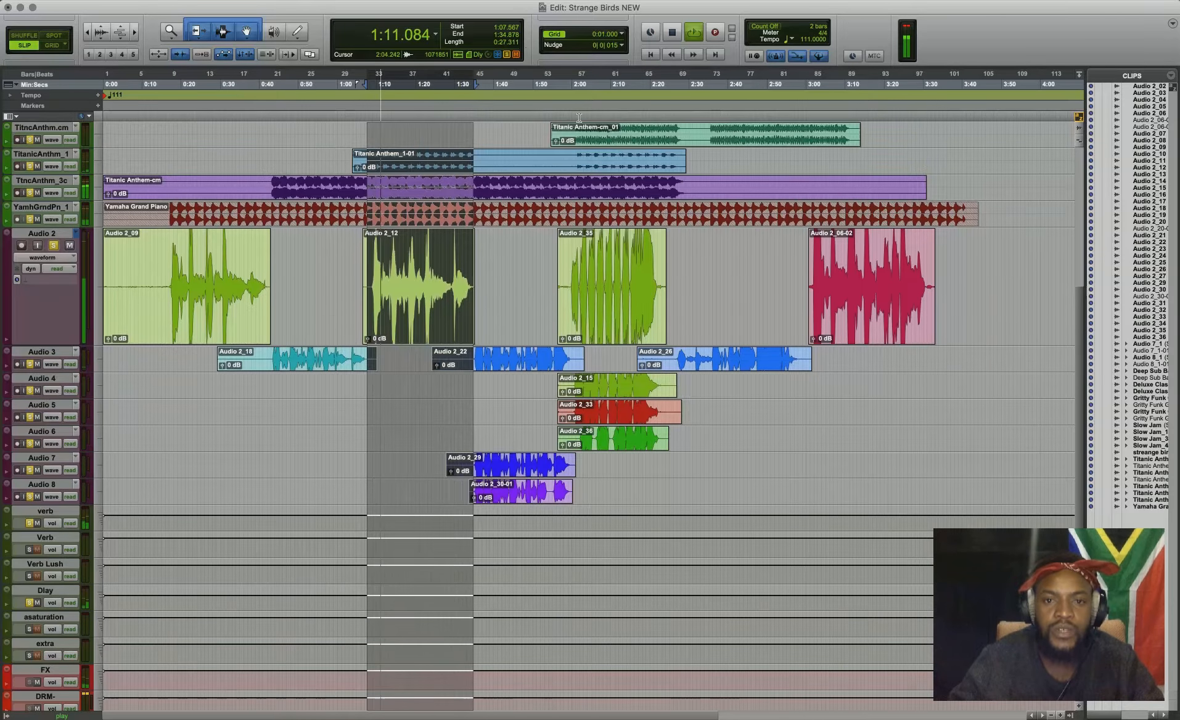
left_click(562, 130)
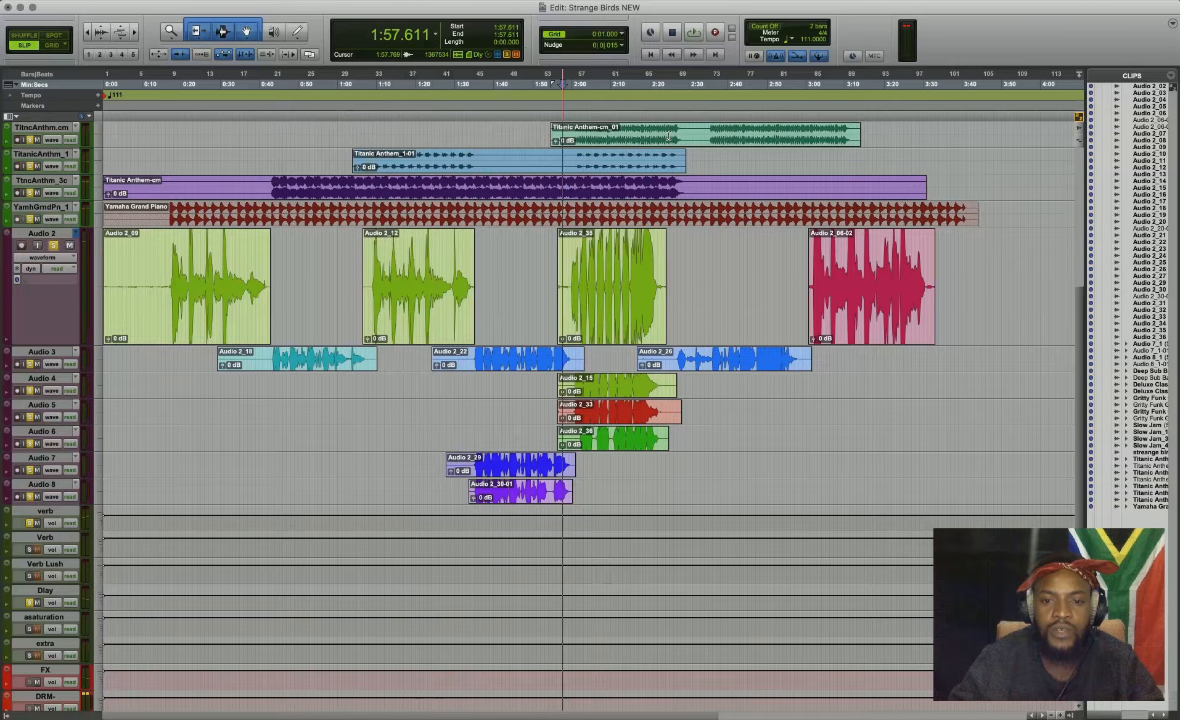
left_click_drag(668, 136, 672, 138)
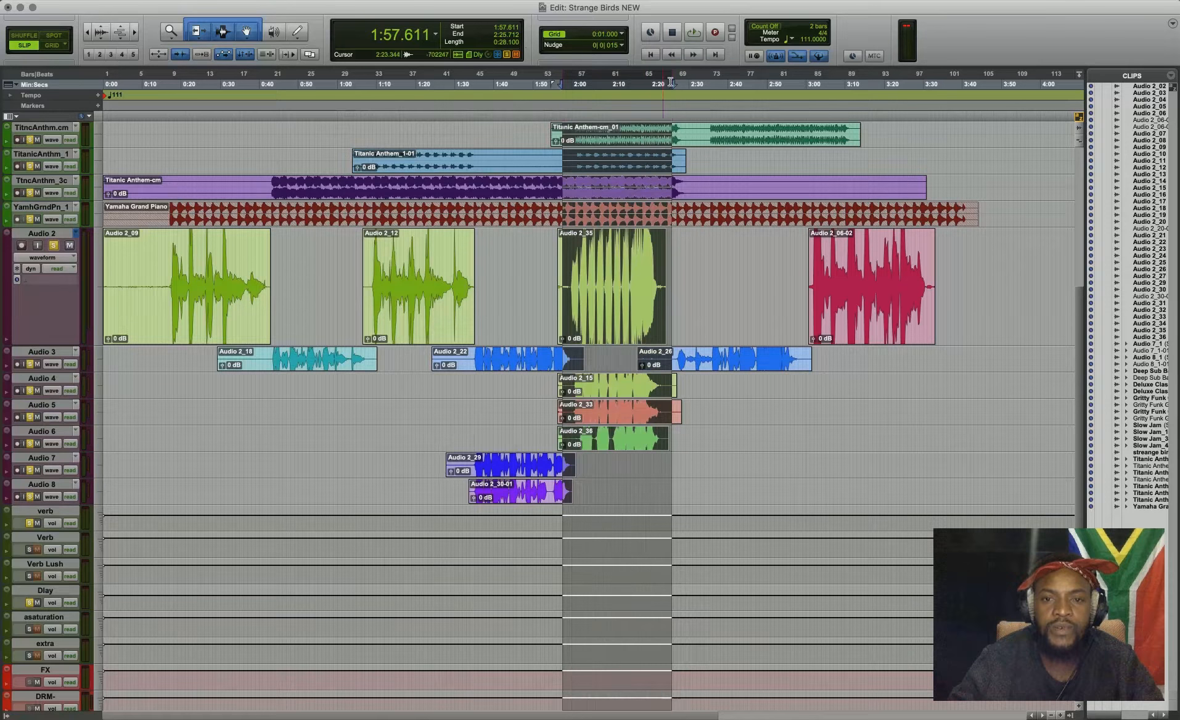
key("space")
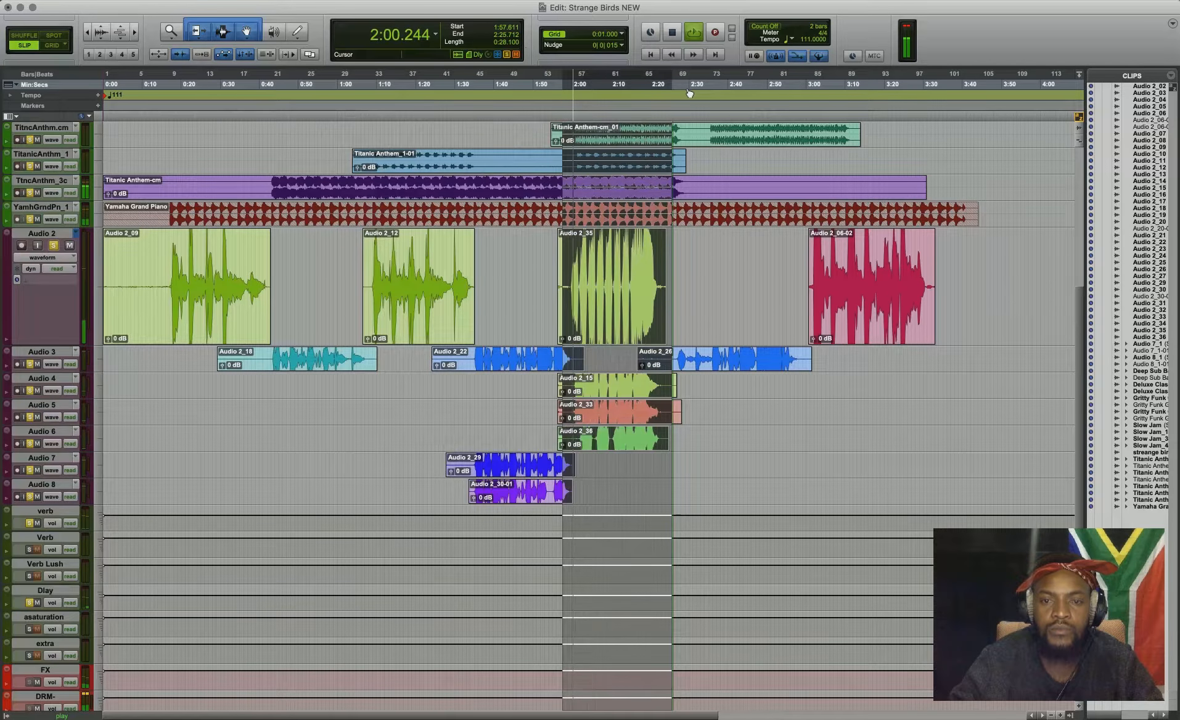
left_click(688, 94, "shift")
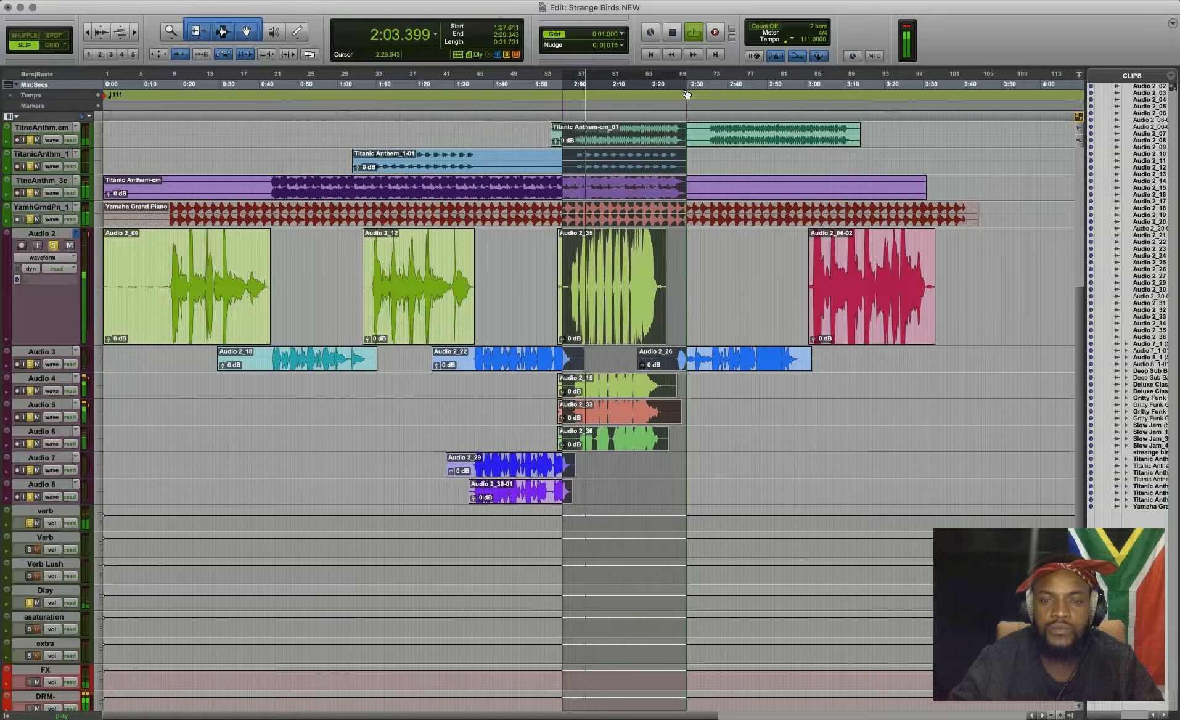
left_click(684, 93, "shift")
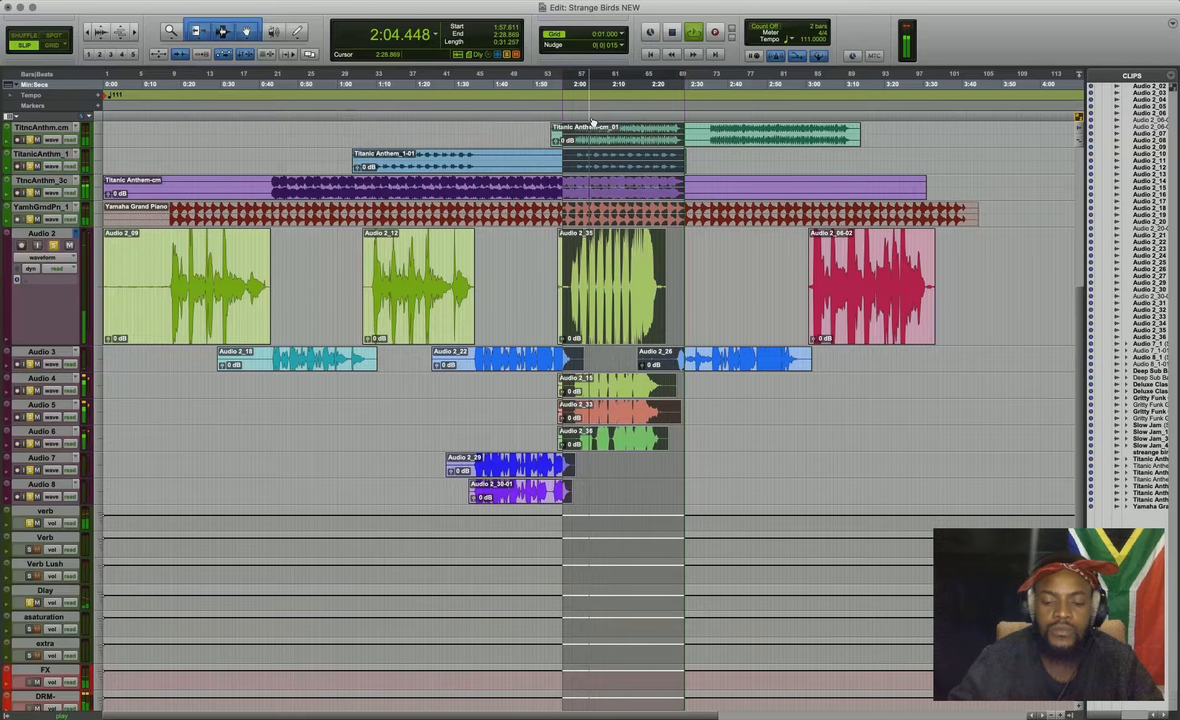
left_click(683, 94, "shift")
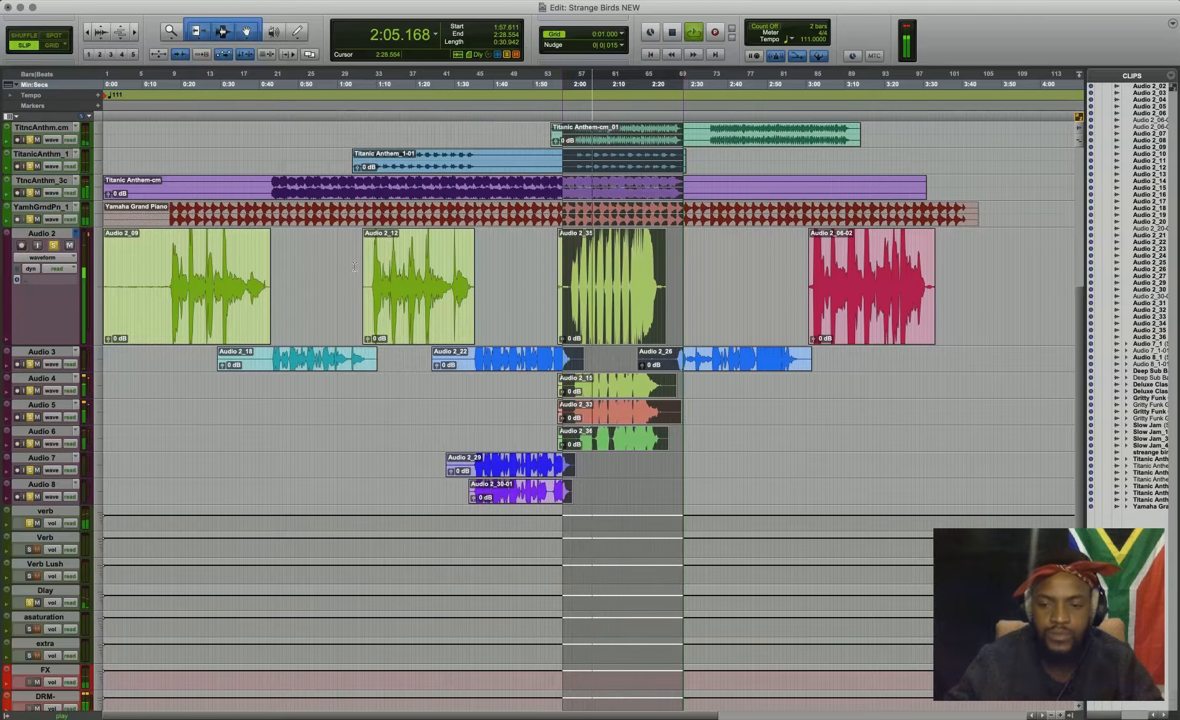
Step: Select the Audio 2 track in the Mix window, open its CLA MixHub insert, and move the plug-in window closer to the vocal channels
key("super+equal")
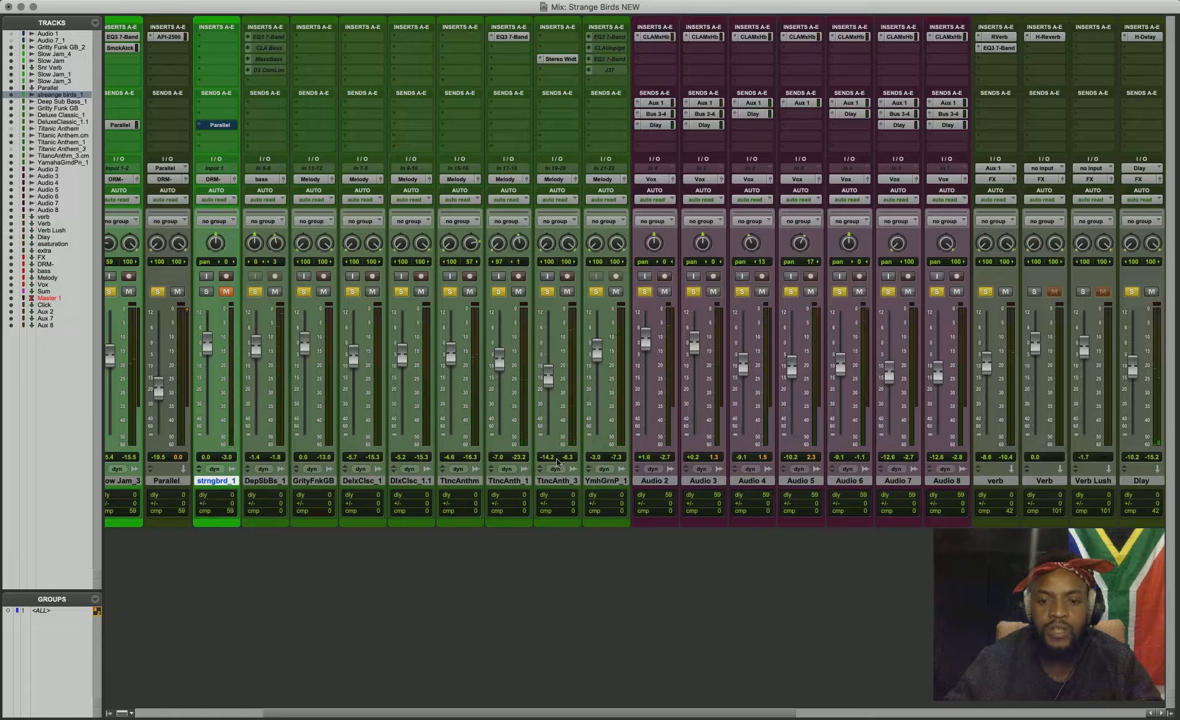
left_click(657, 480)
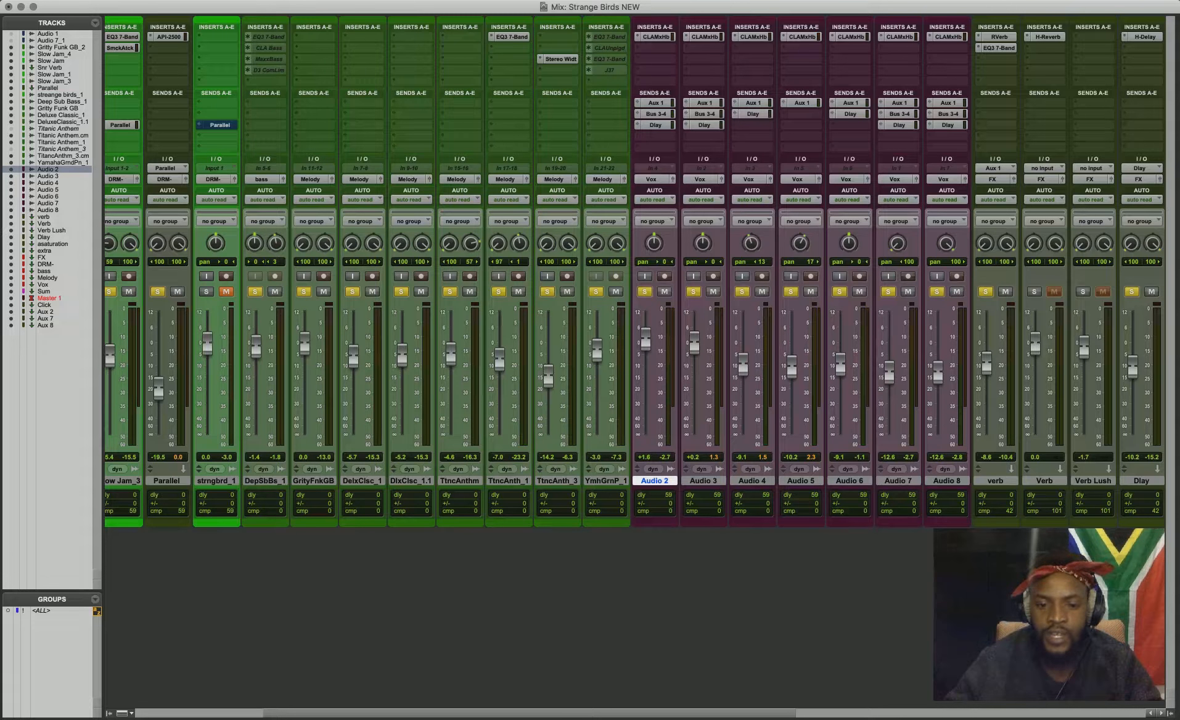
left_click_drag(679, 713, 811, 717)
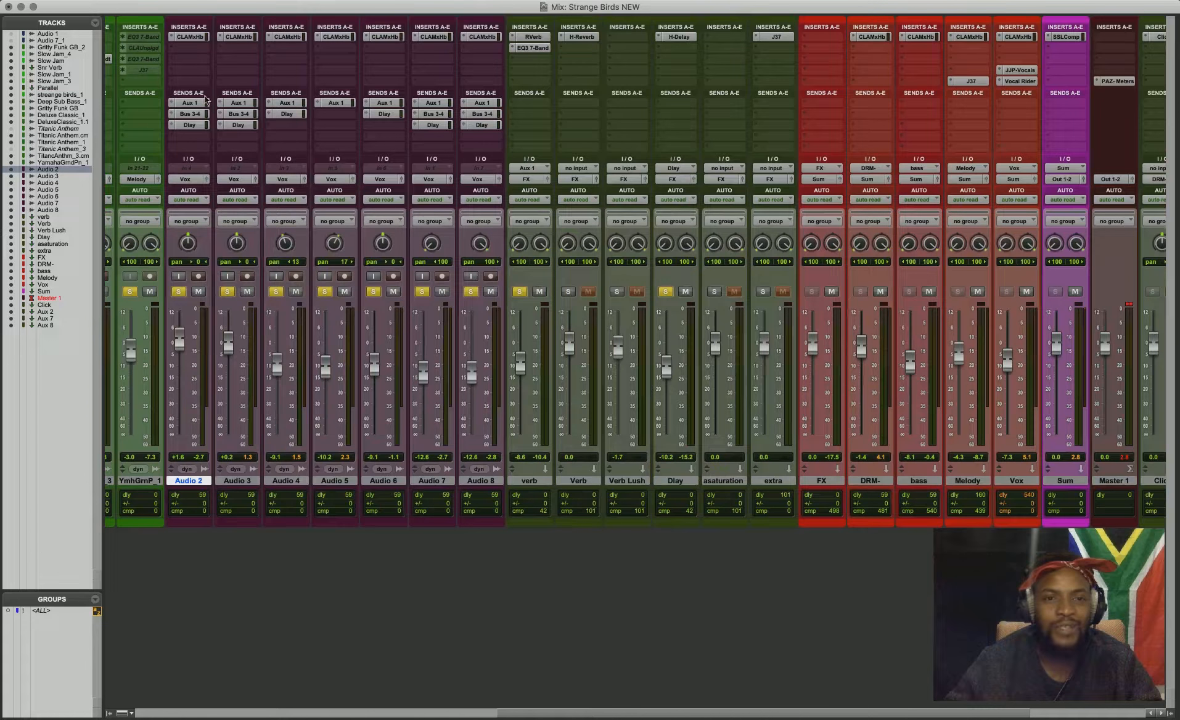
left_click(192, 37)
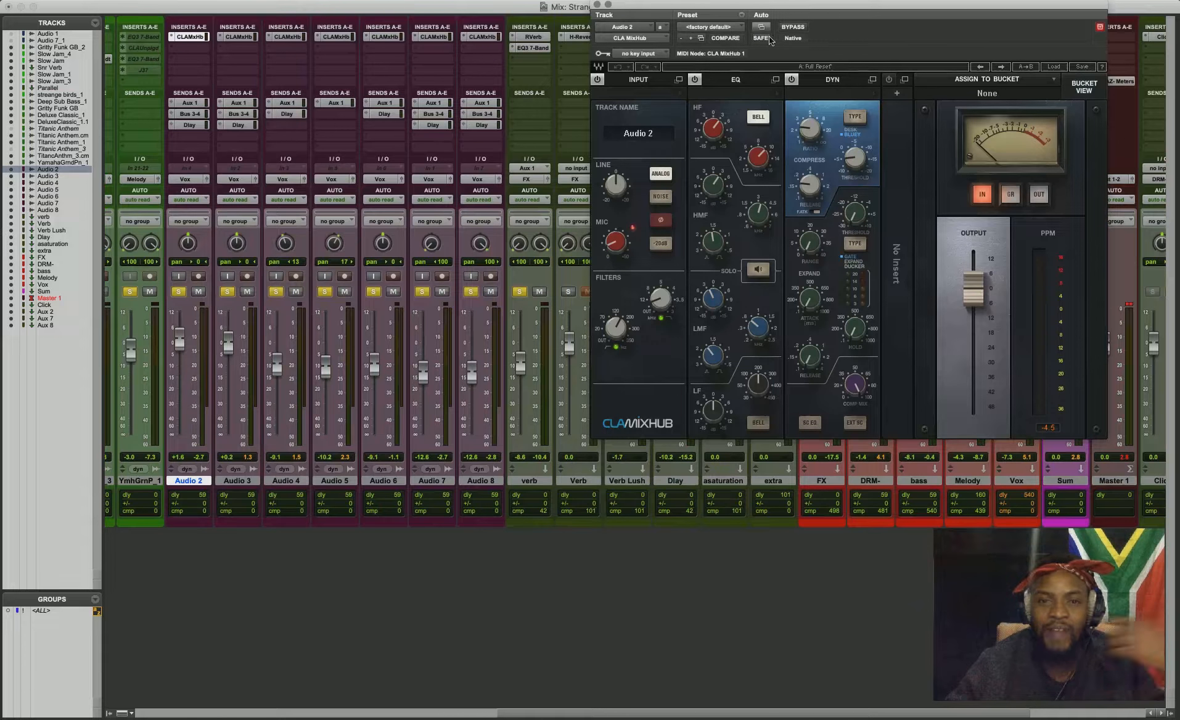
left_click_drag(812, 9, 767, 31)
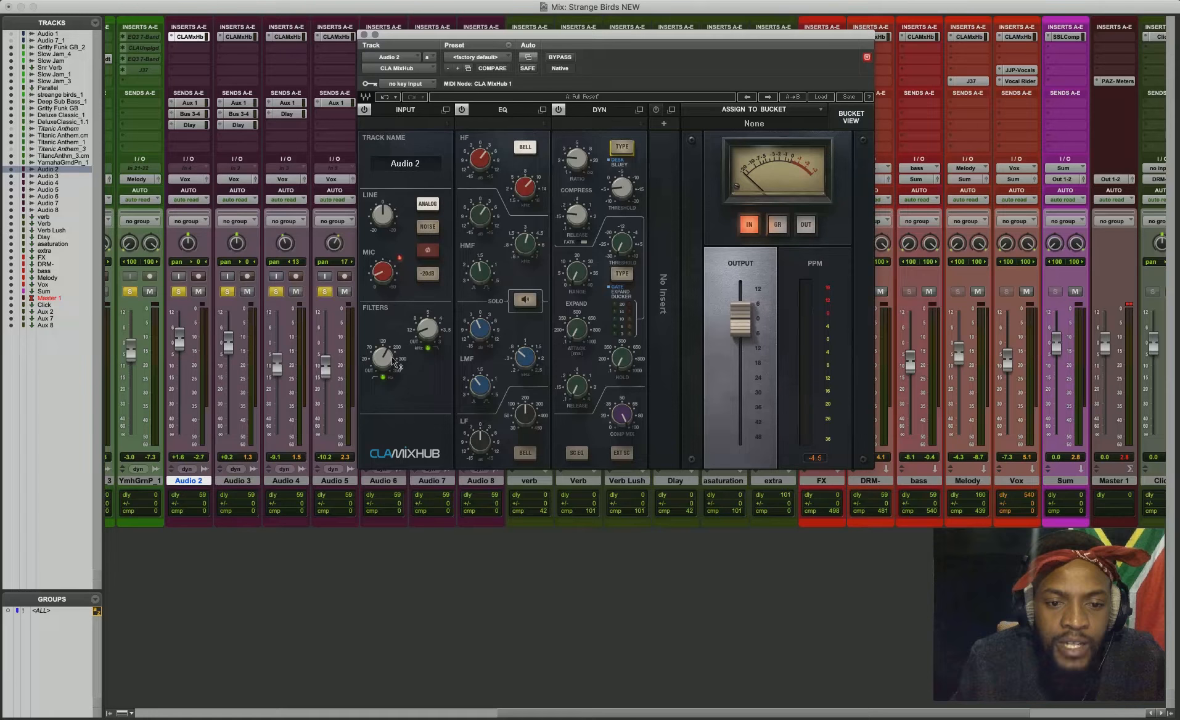
Step: Adjust the input filters in Audio 2's CLA MixHub, setting the high-frequency cut filter to about 15.5 kHz
left_click_drag(394, 361, 383, 381)
mouse_move(430, 331)
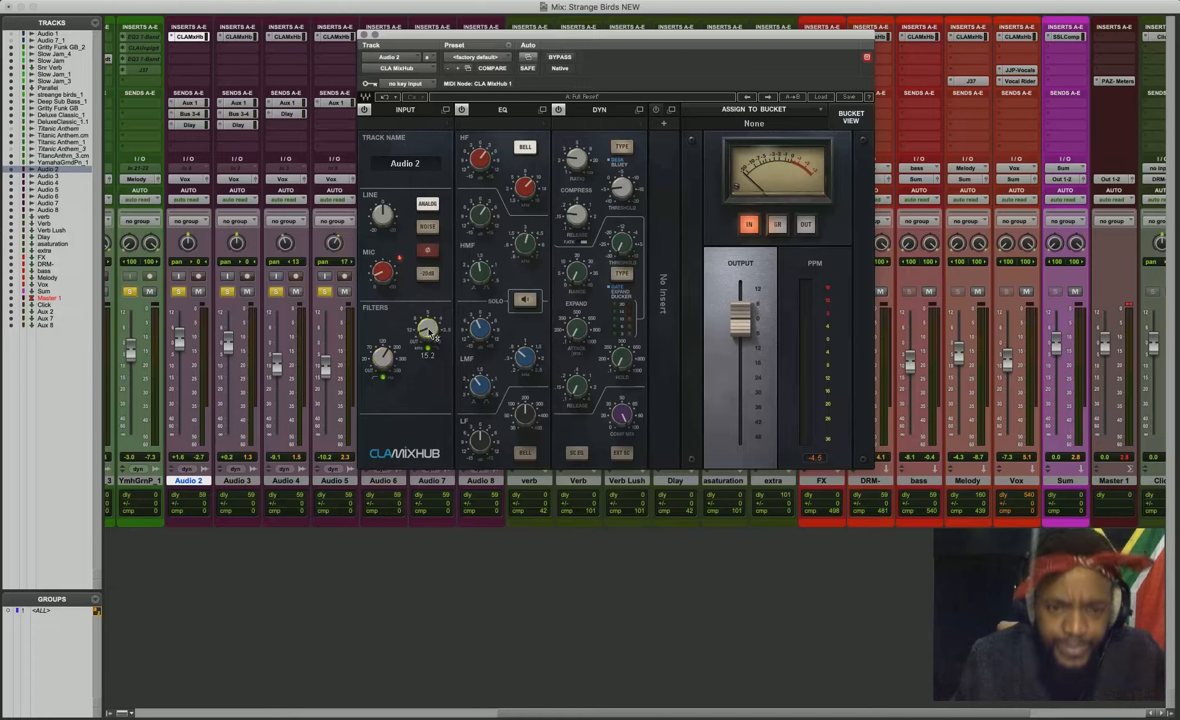
left_click_drag(430, 333, 435, 337)
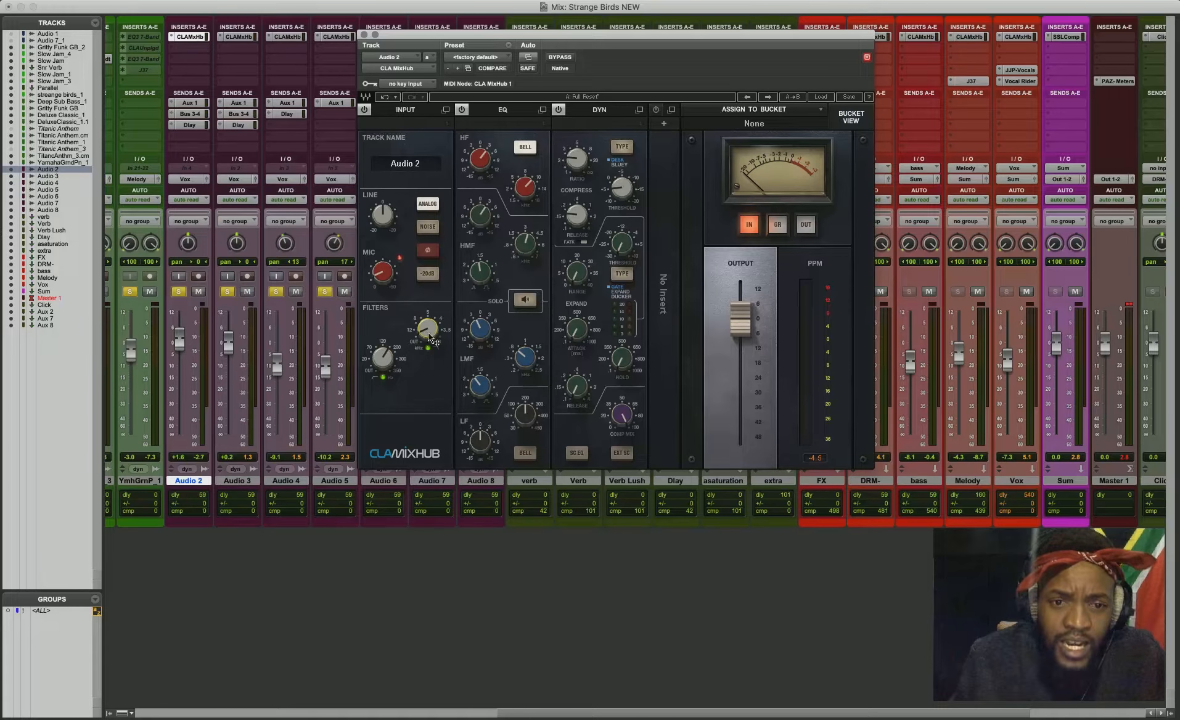
mouse_move(432, 336)
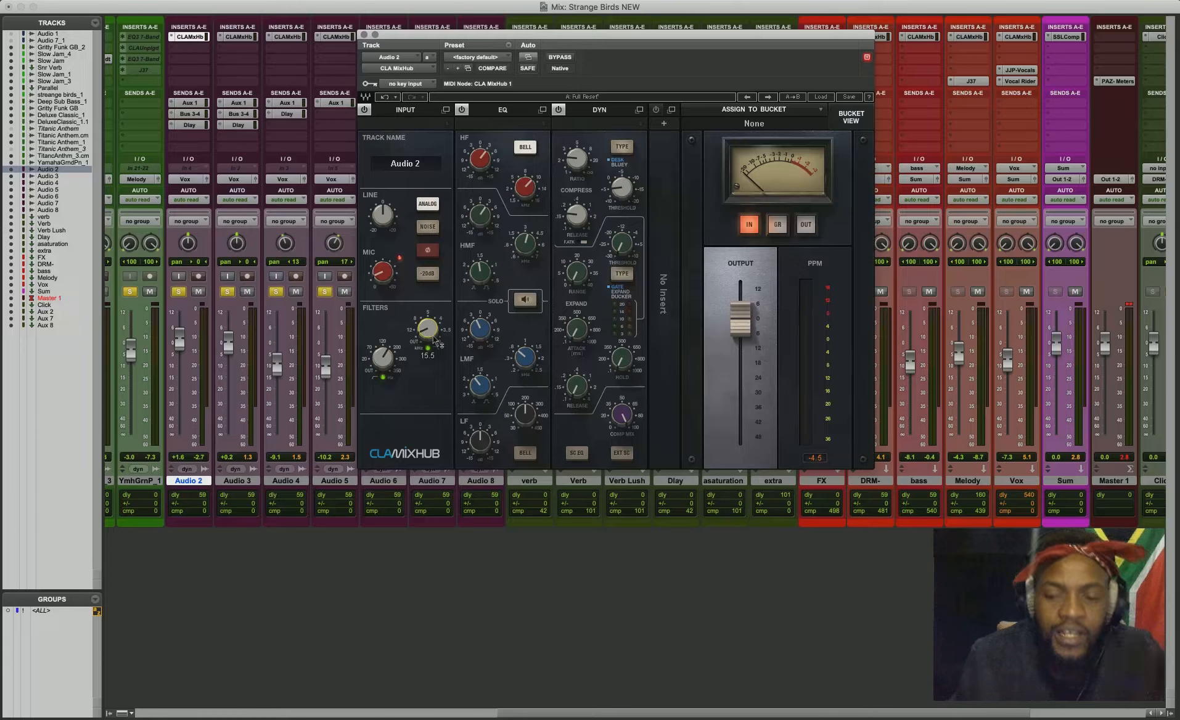
left_click_drag(433, 336, 434, 340)
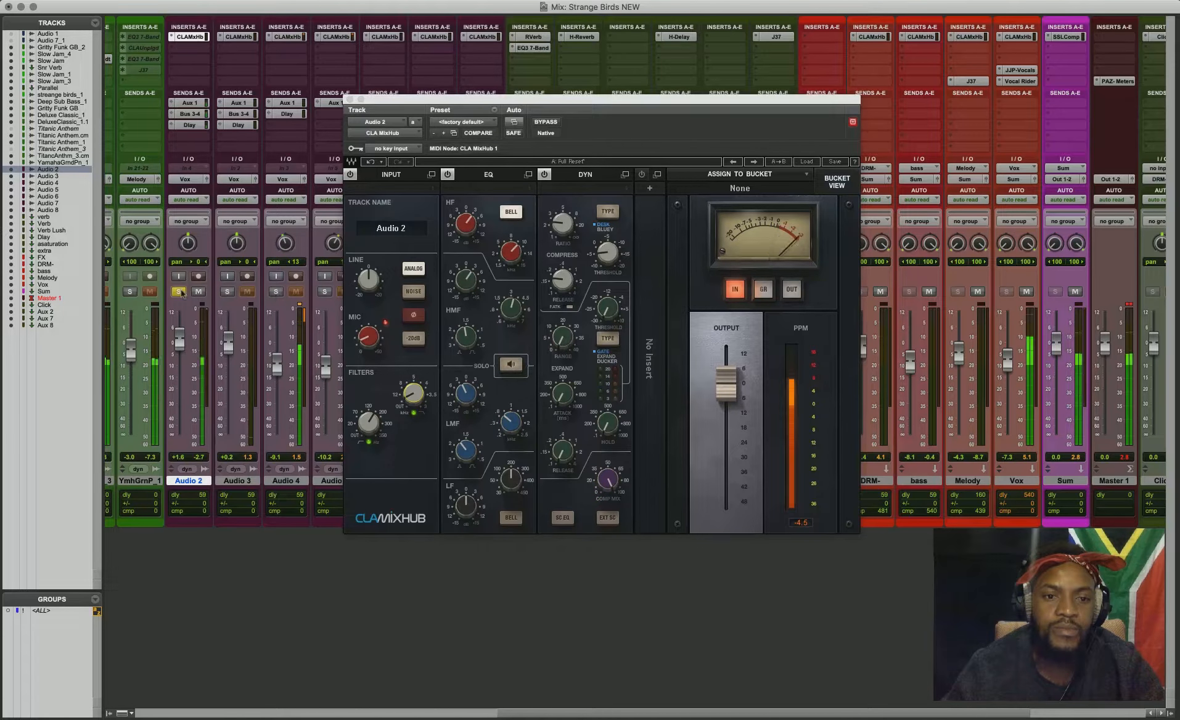
Step: Solo the Audio 4 track and take Audio 2 out of solo during playback
left_click(276, 291)
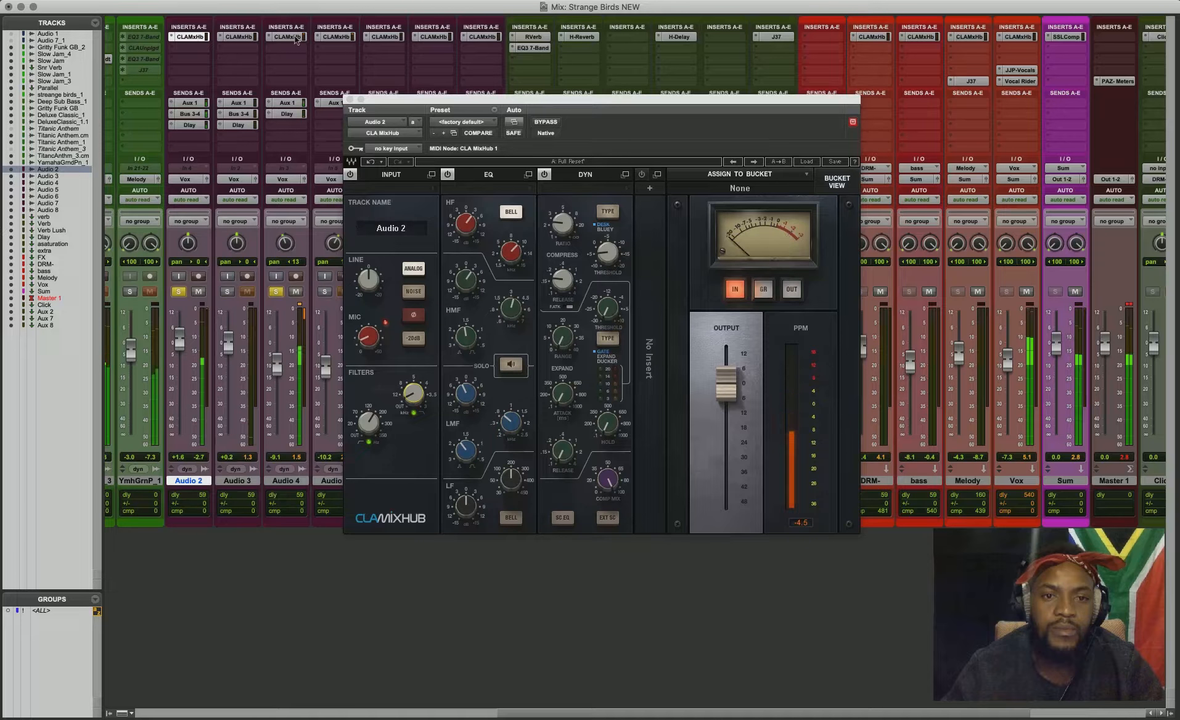
left_click(178, 291)
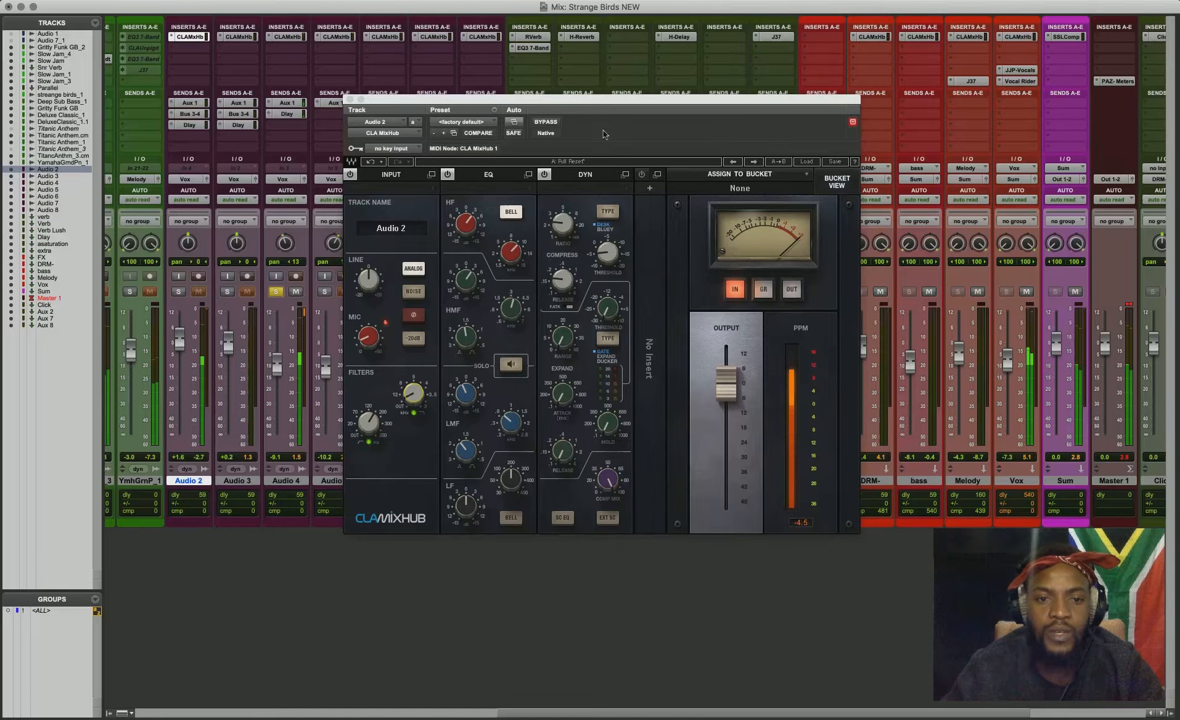
Step: Open Audio 4's CLA MixHub insert and compare its sound with the processing bypassed and active
left_click(286, 37)
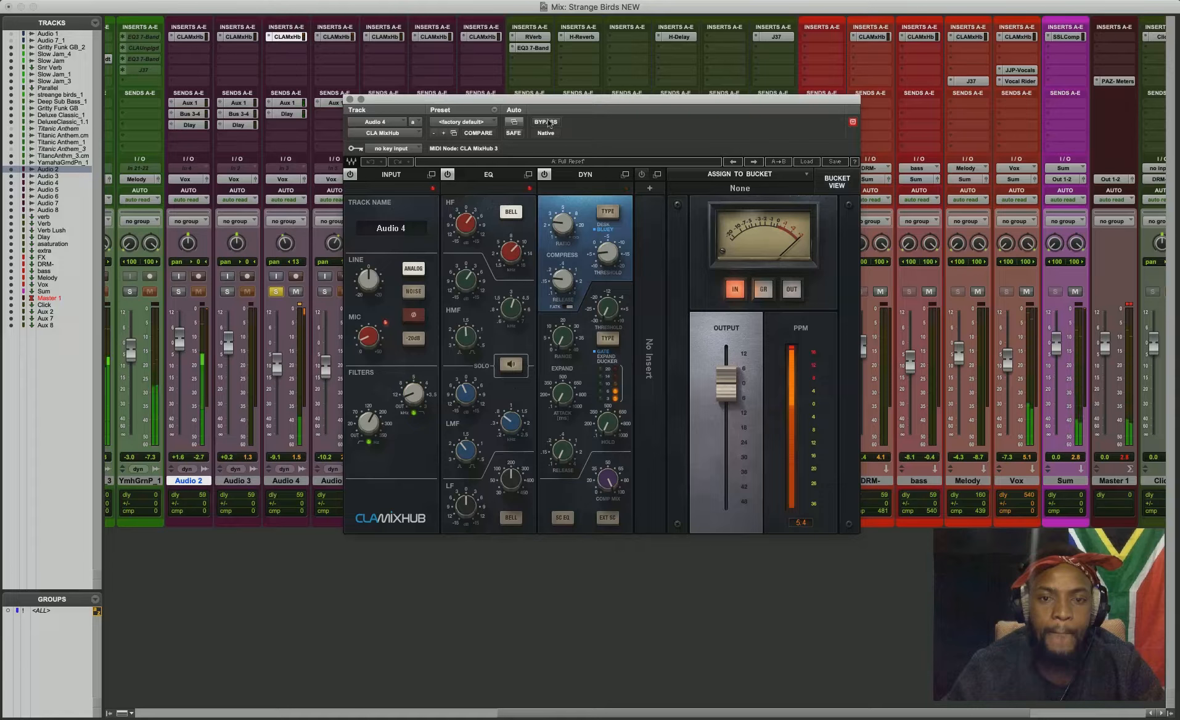
left_click(549, 122)
left_click(548, 123)
left_click(549, 122)
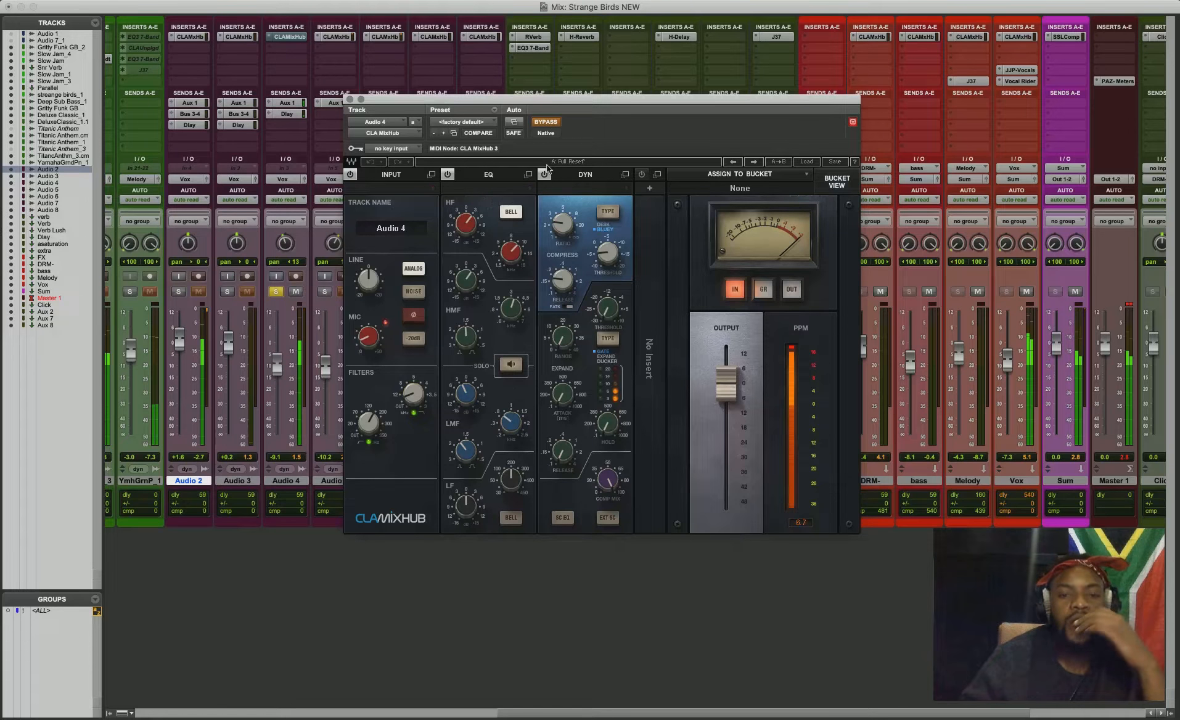
left_click(546, 122)
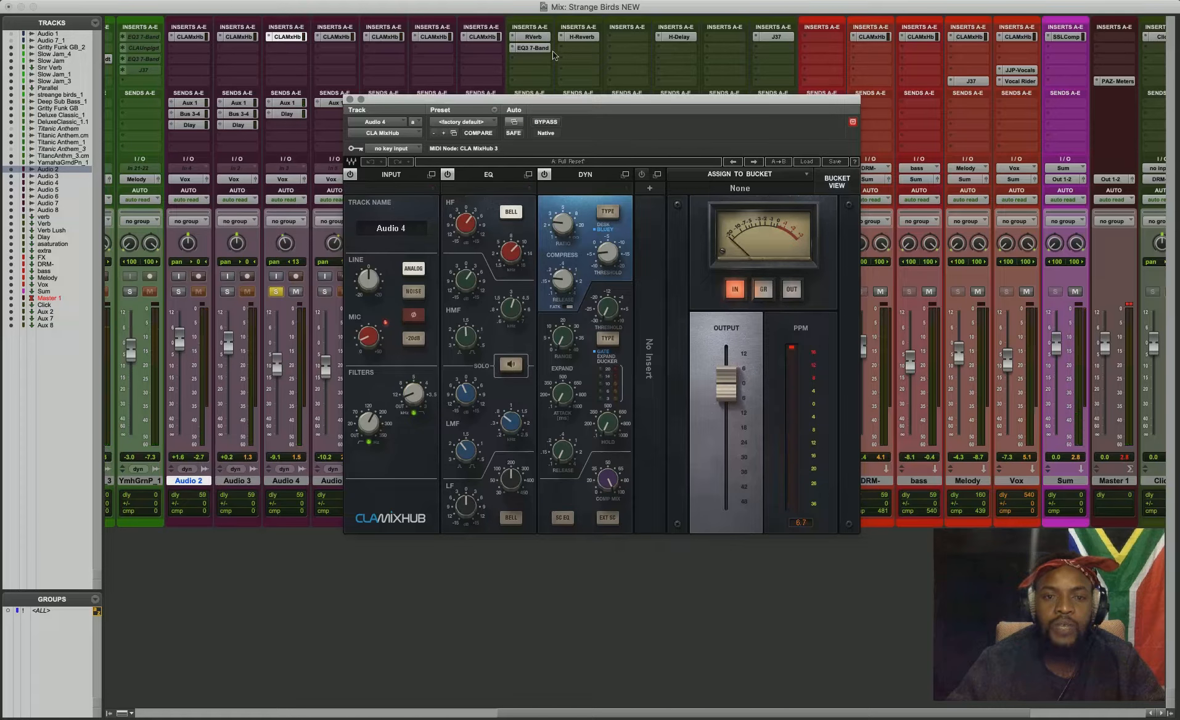
Step: Add the other vocal tracks, Audio 2 through Audio 8, to the solo, play them back, and close the CLA MixHub window
left_click_drag(606, 100, 677, 209)
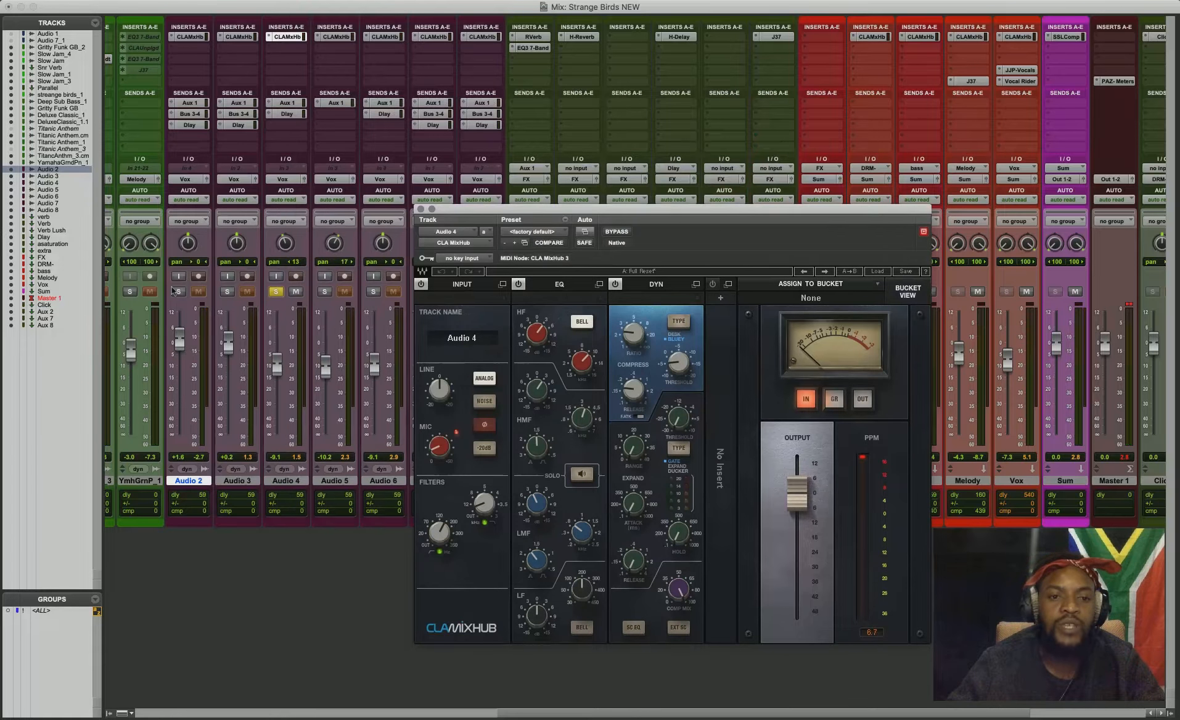
left_click(177, 292)
left_click(227, 292)
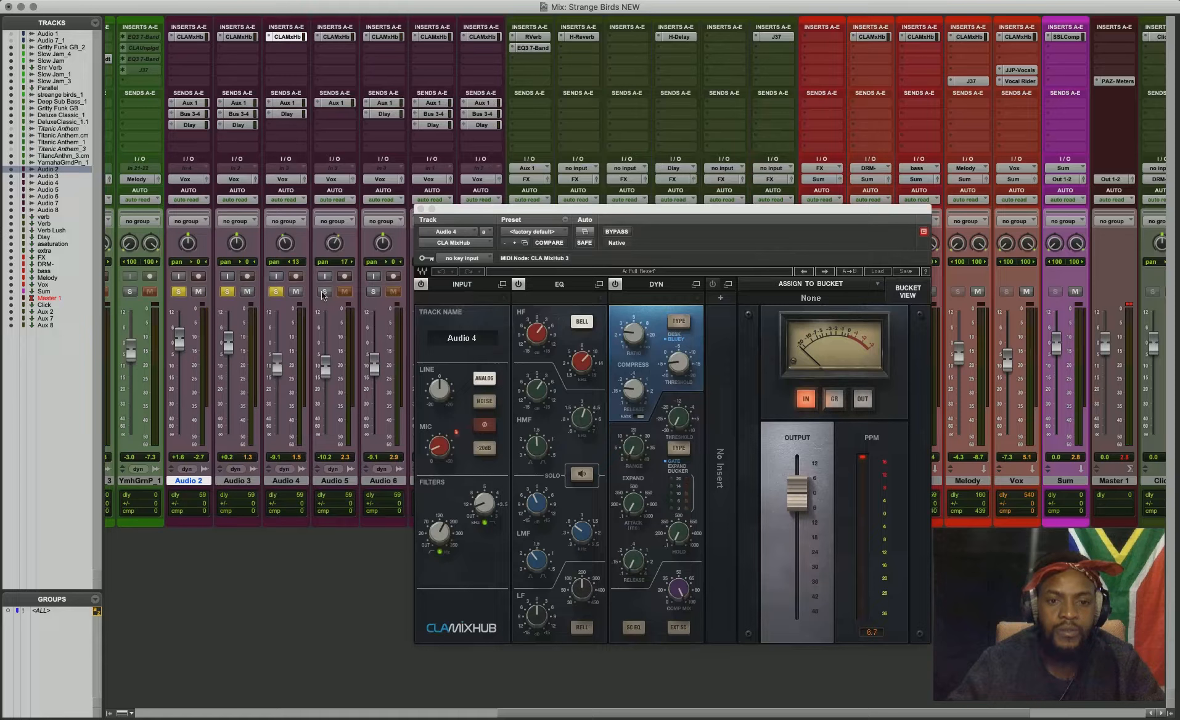
key("space")
left_click_drag(492, 210, 672, 210)
left_click(324, 292)
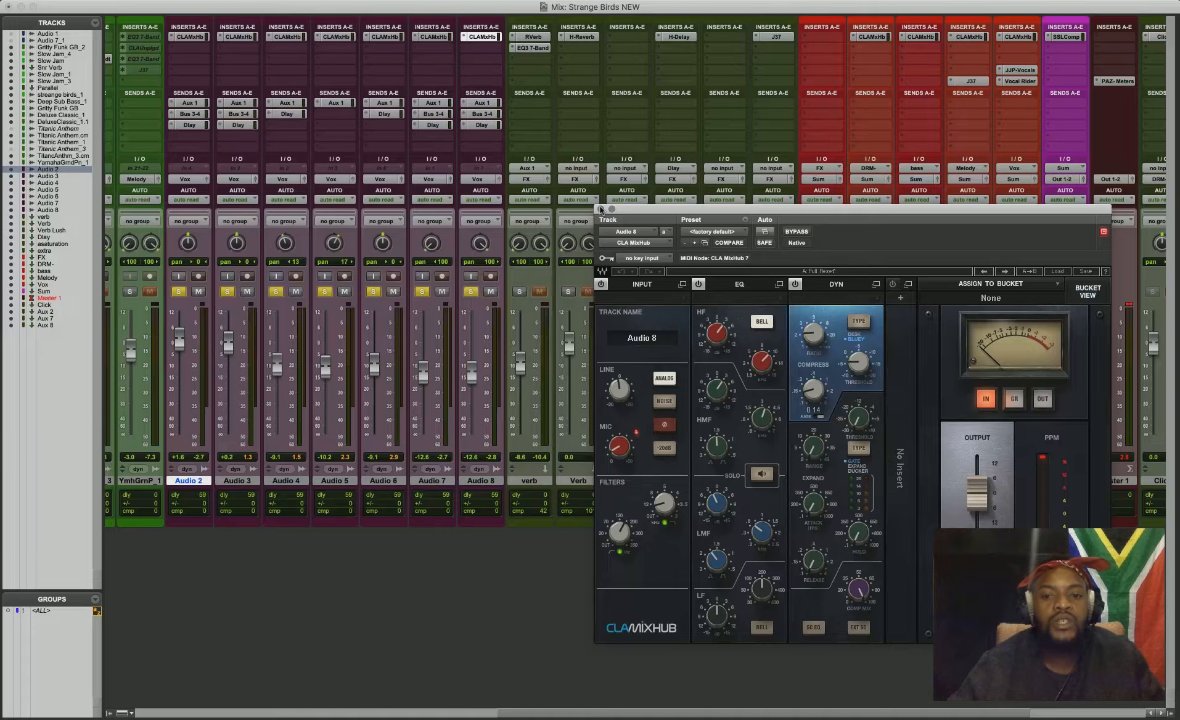
left_click(601, 210)
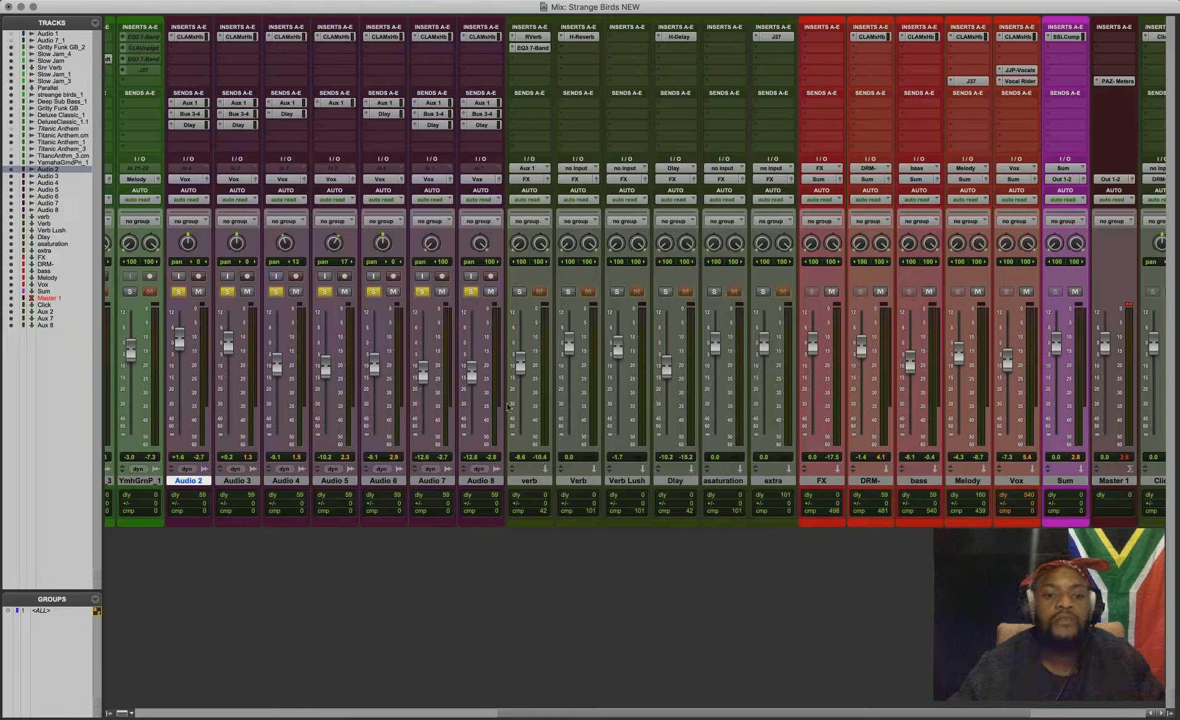
Step: Solo the verb return, open its RVerb insert, and start playback with the plug-in window moved over the vocal channels
left_click(519, 292)
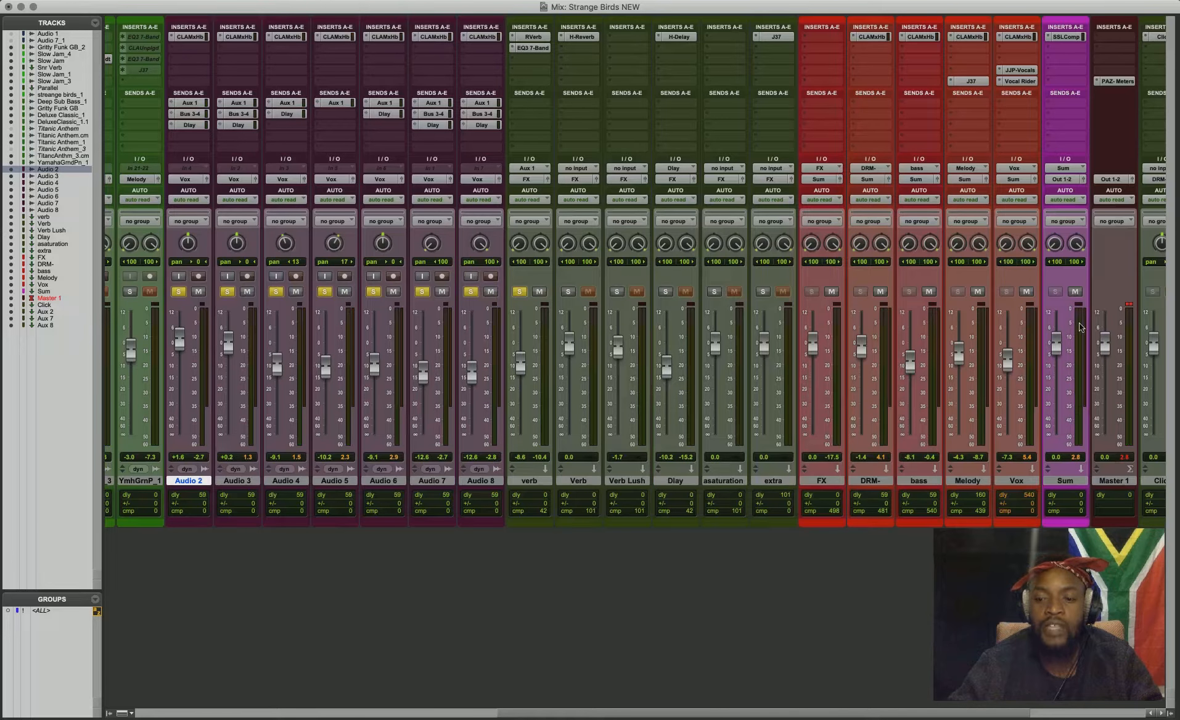
left_click(533, 37)
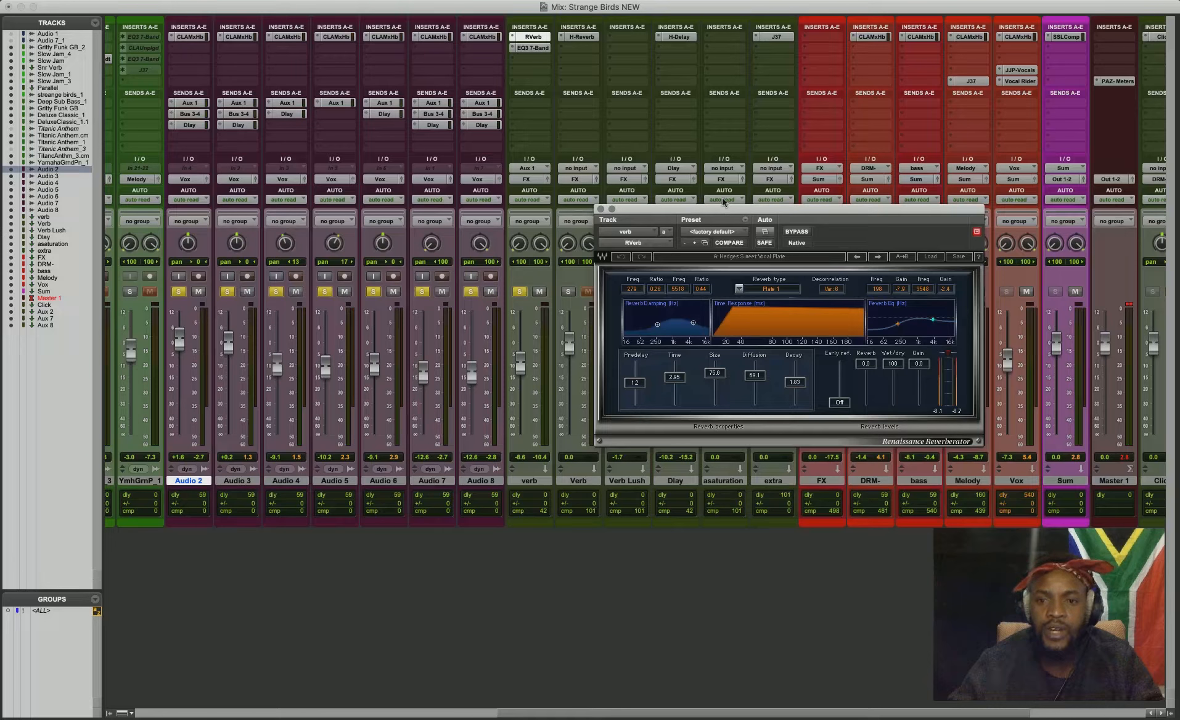
left_click_drag(726, 208, 723, 203)
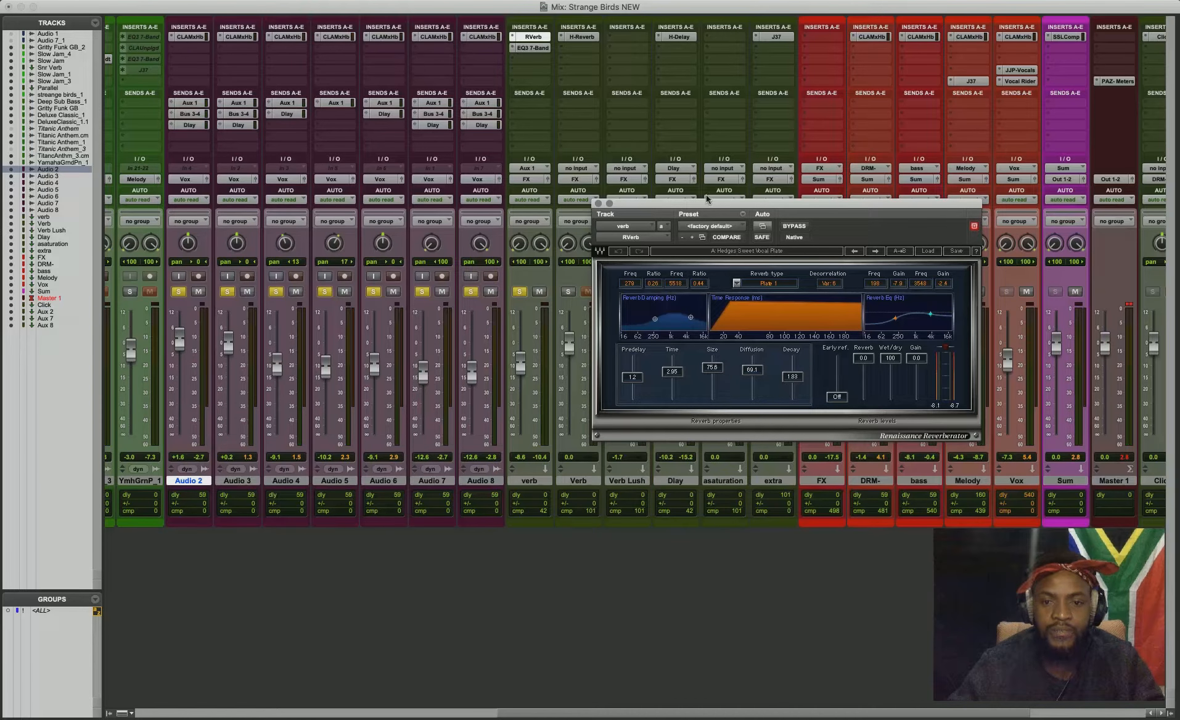
key("space")
left_click_drag(714, 203, 471, 384)
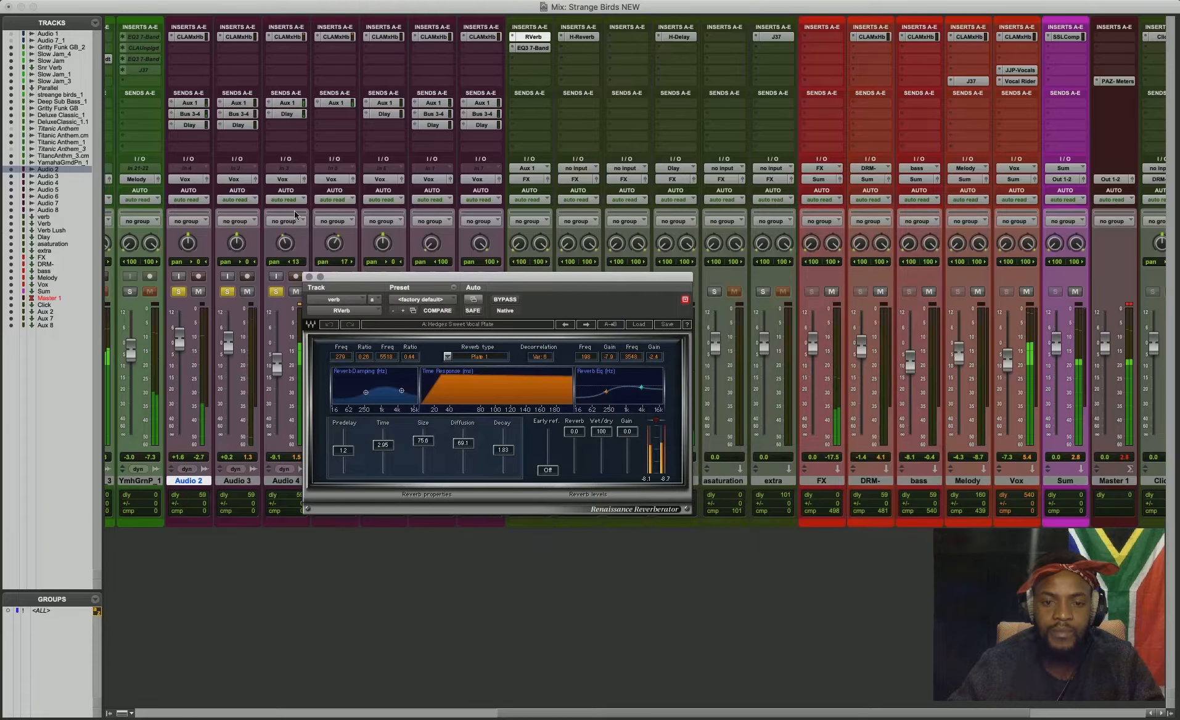
left_click_drag(441, 279, 298, 224)
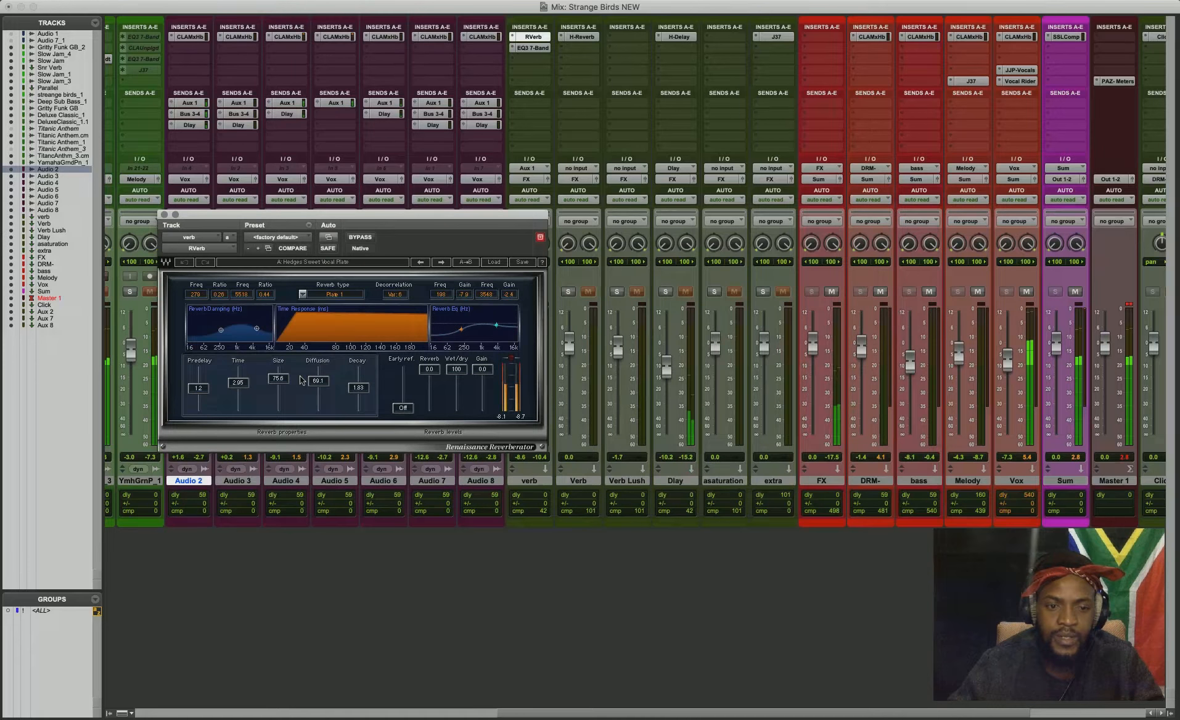
Step: Set the verb return's RVerb predelay to about 32.2, raise its size and diffusion, set the decay to Linear, and close the plug-in
left_click_drag(201, 390, 378, 281)
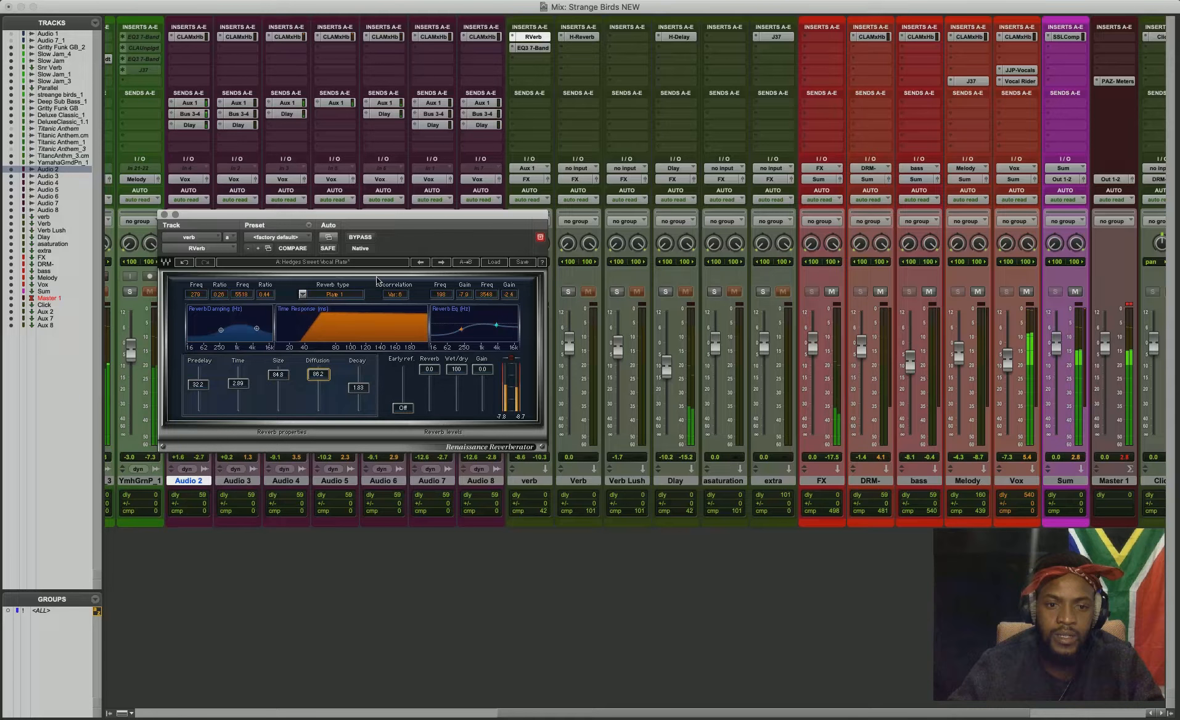
left_click_drag(358, 387, 362, 359)
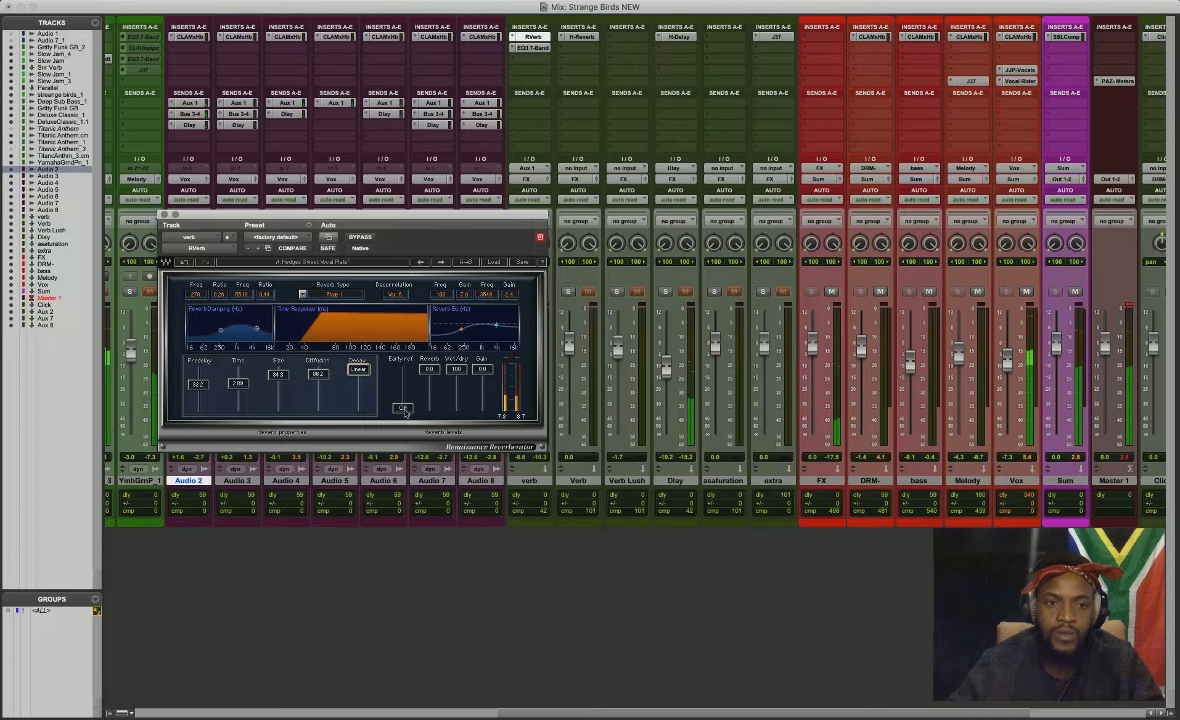
left_click(404, 409)
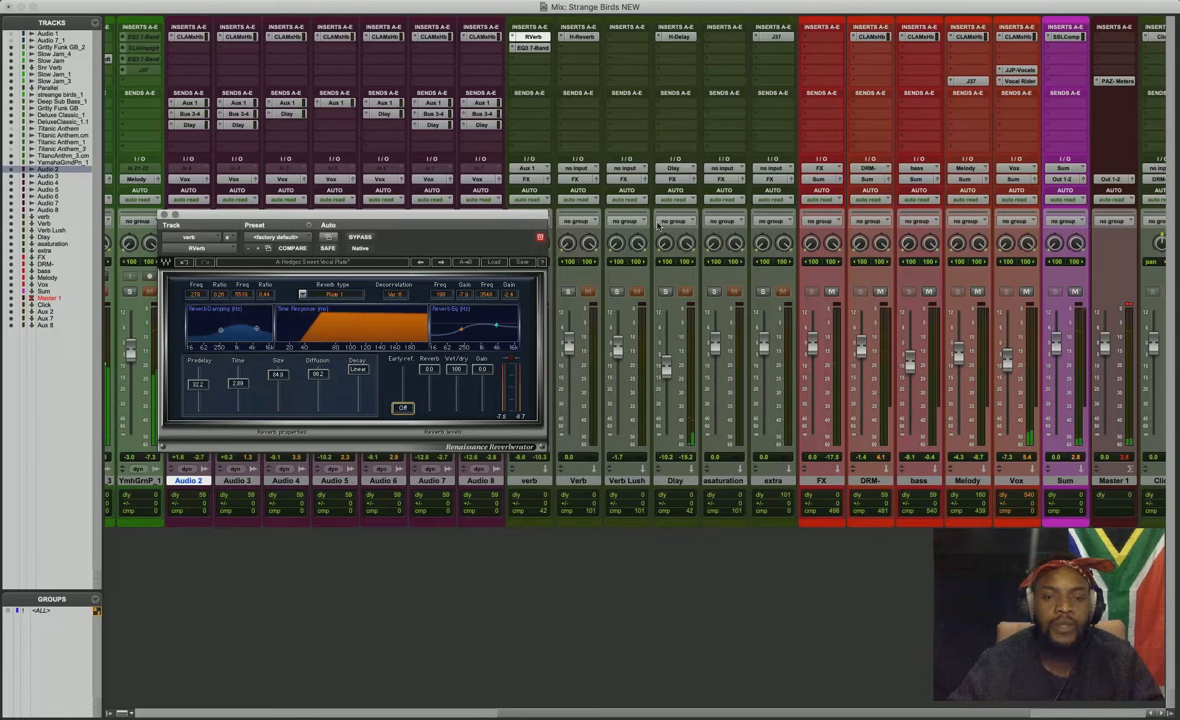
key("super+w")
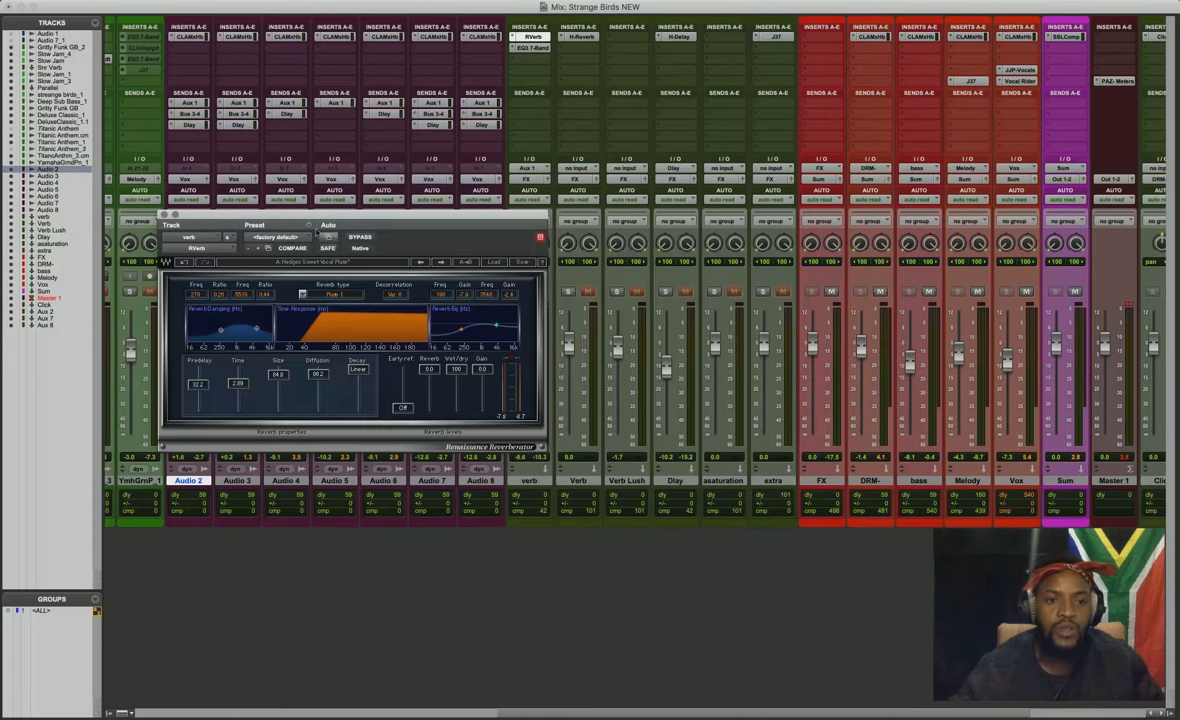
left_click(164, 214)
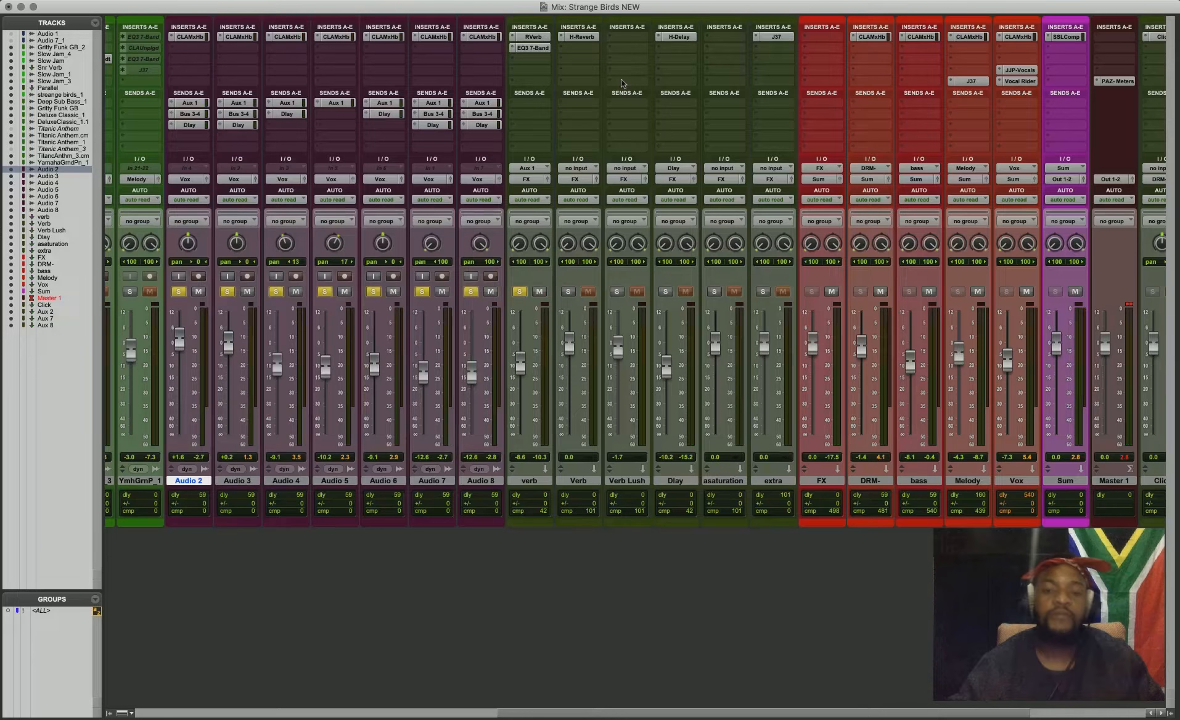
Step: Examine the EQ3 7-Band settings on the verb return
left_click(538, 47)
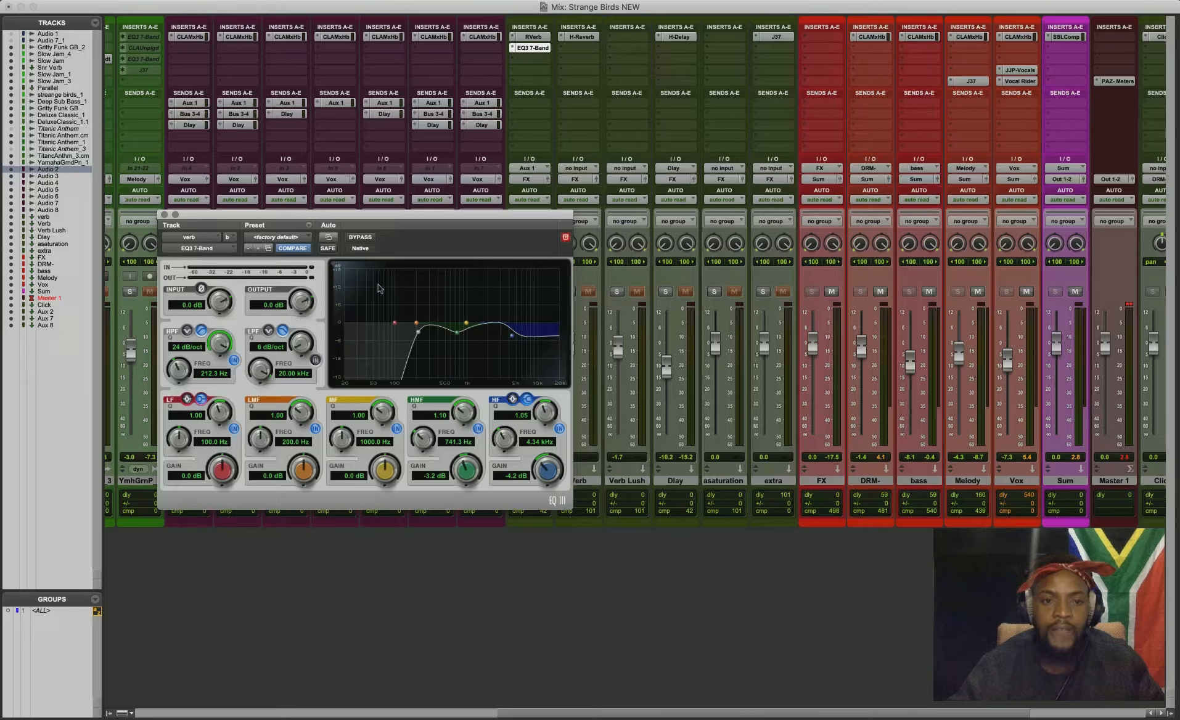
left_click(532, 48)
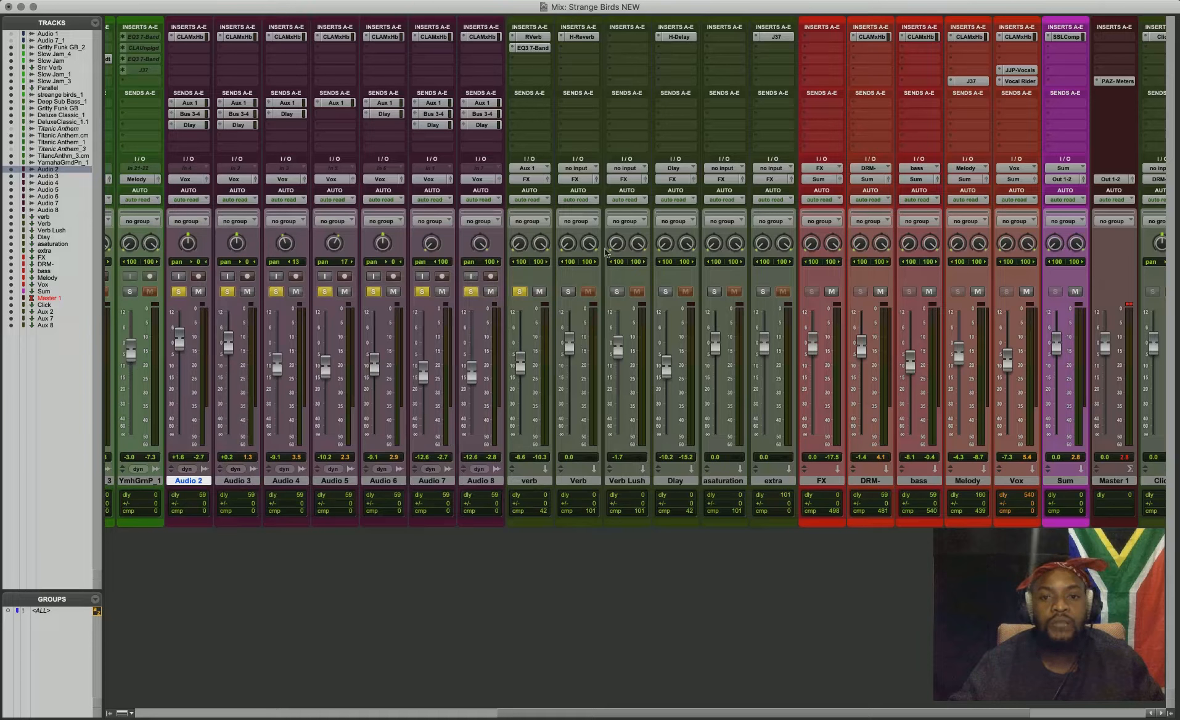
Step: Solo the Dlay return, open its H-Delay, and audition a 1/8 delay time before setting it back to 1/4
left_click(667, 292)
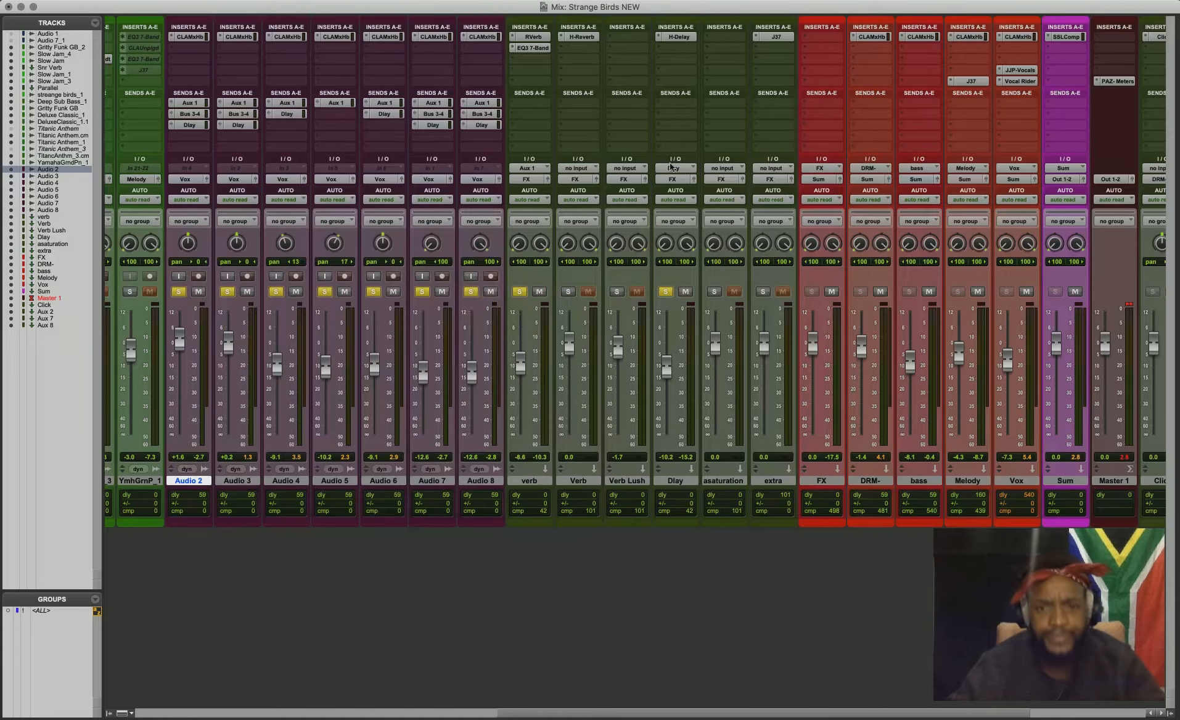
left_click(679, 38)
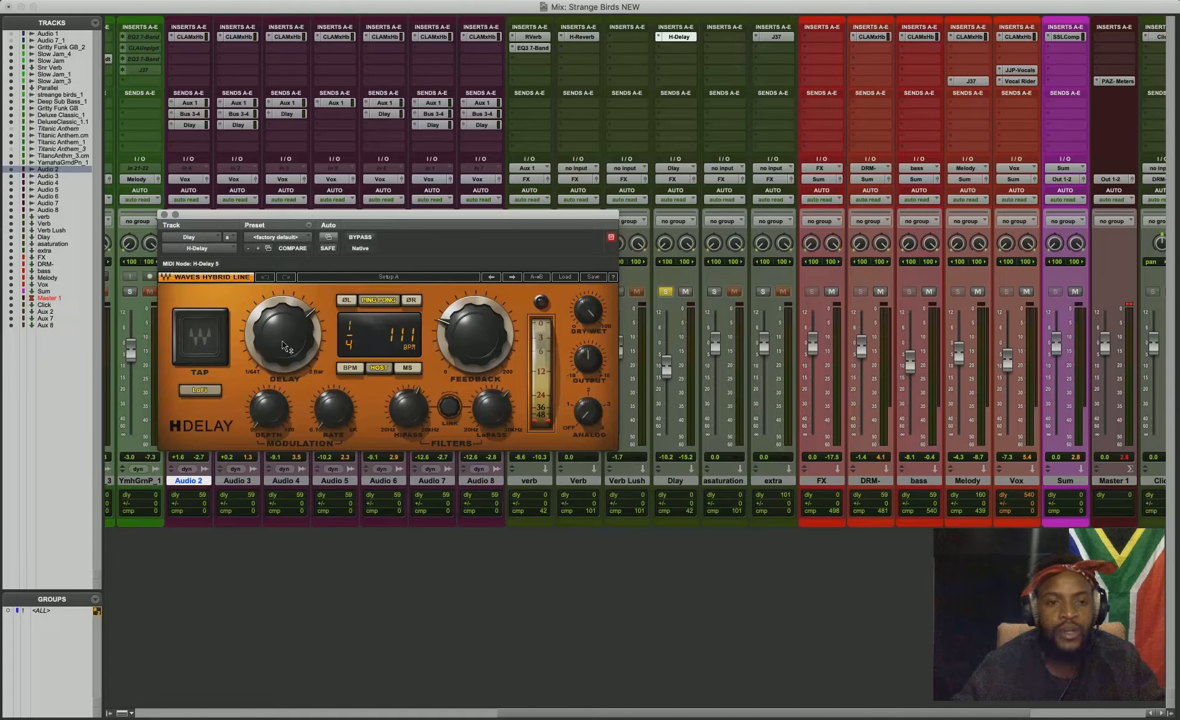
mouse_move(286, 364)
left_mouse_down()
mouse_move(292, 381)
mouse_move(300, 367)
mouse_move(282, 344)
left_mouse_up()
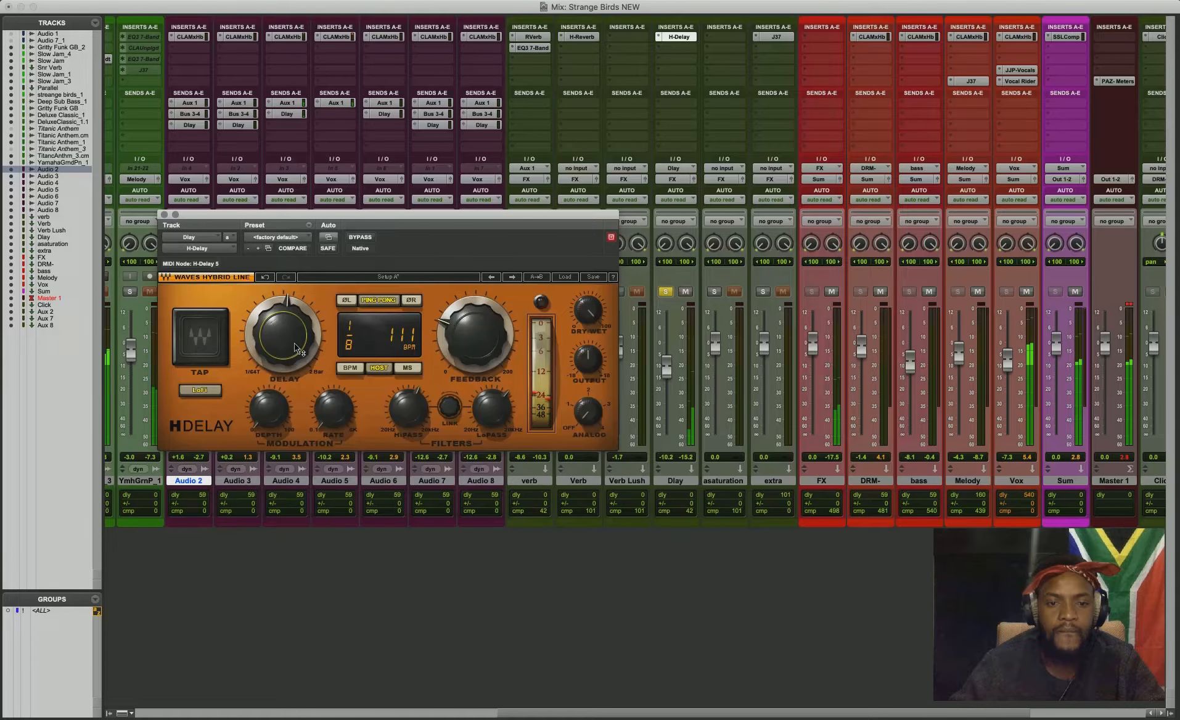
left_click_drag(296, 349, 540, 363)
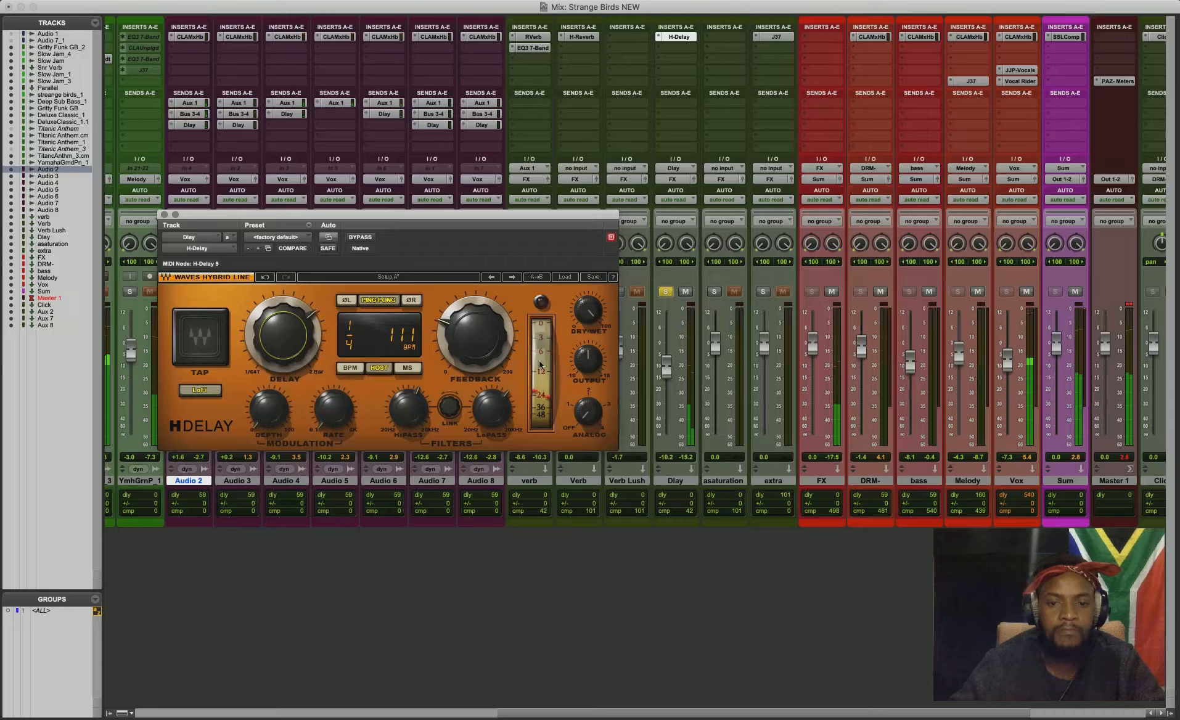
left_click(502, 391)
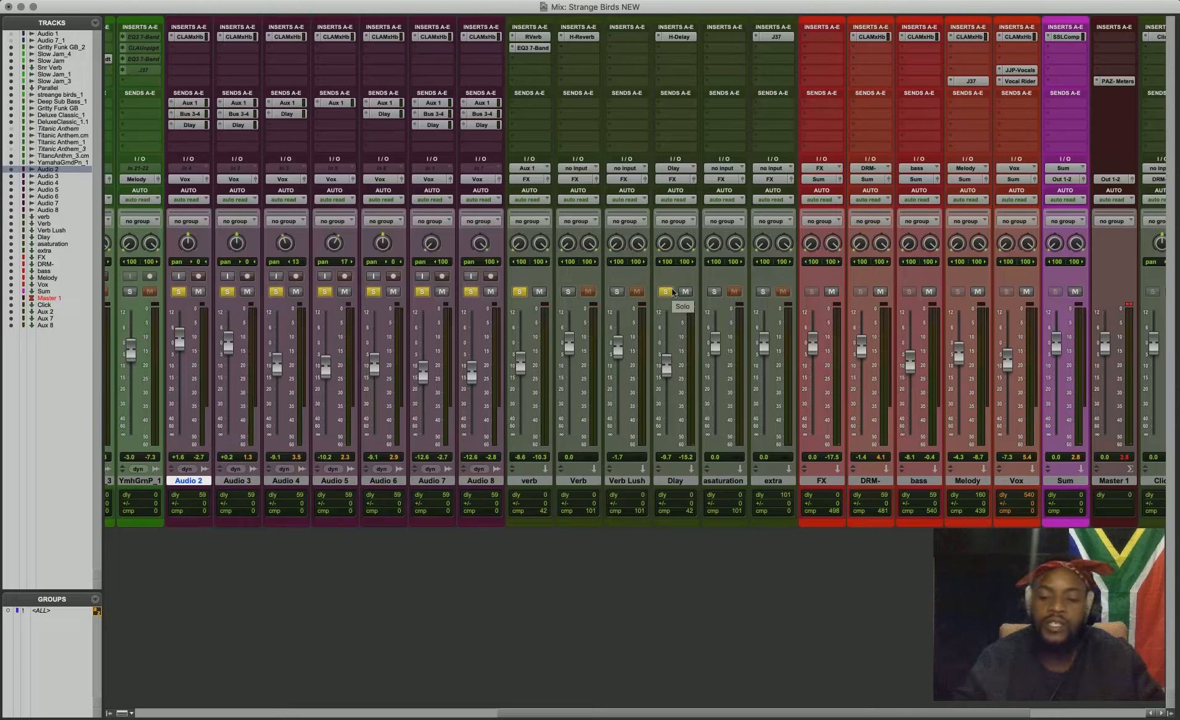
Step: Play the song from about 0:16.7 in the Edit window and set the Dlay return's volume to about -10.5 dB in the Mix window
key("super+equal")
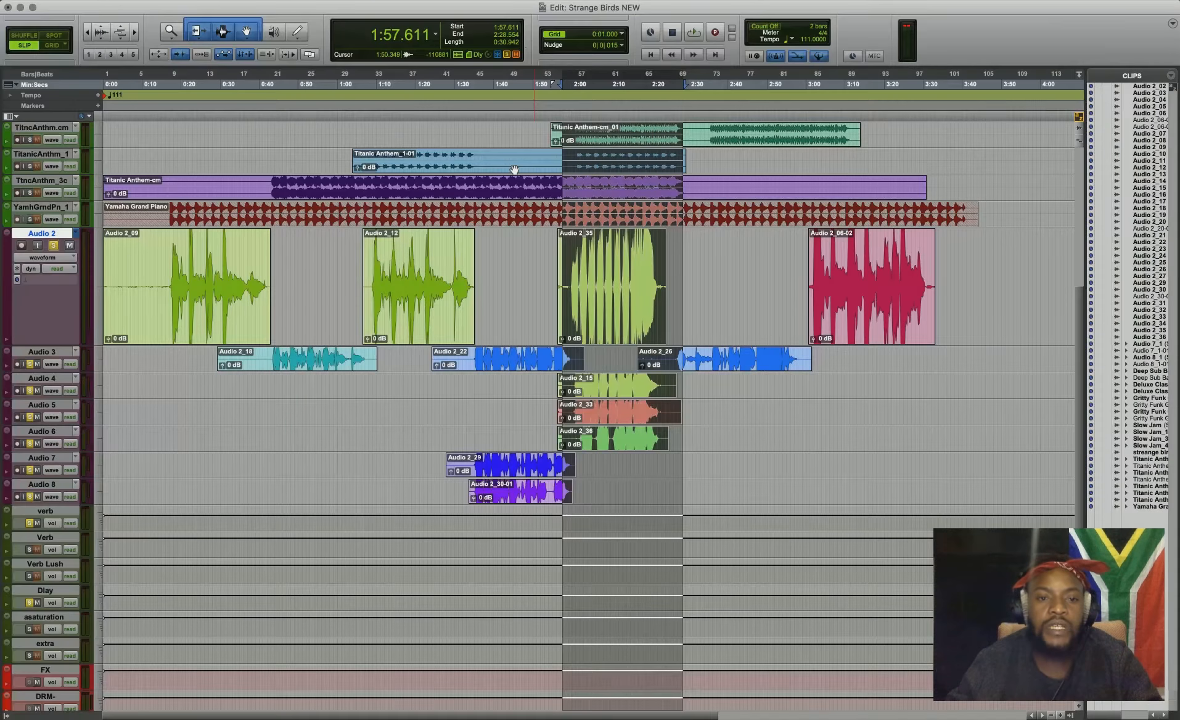
left_click(168, 115)
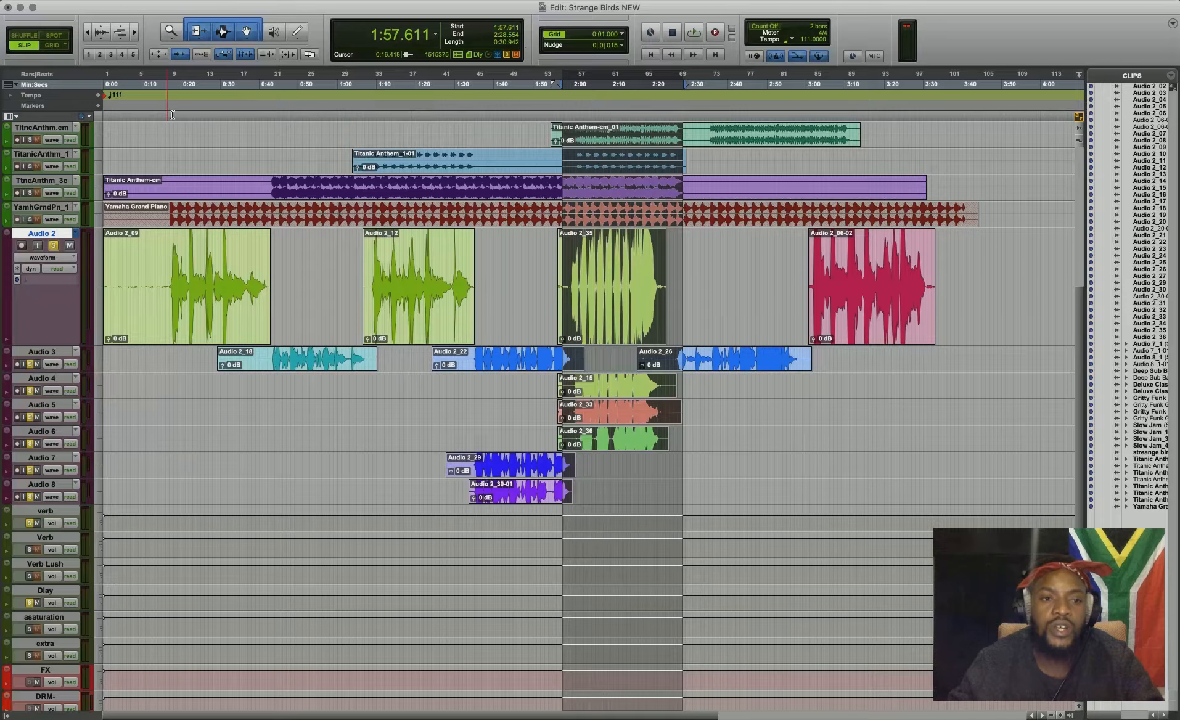
key("space")
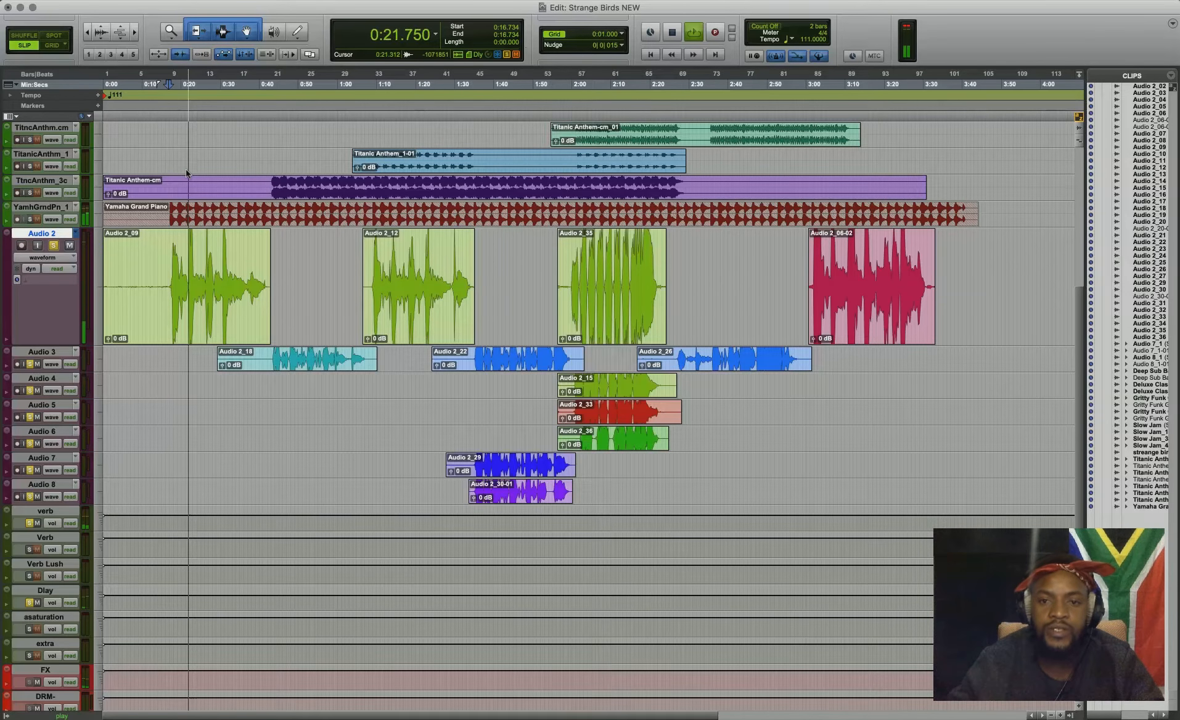
key("super+equal")
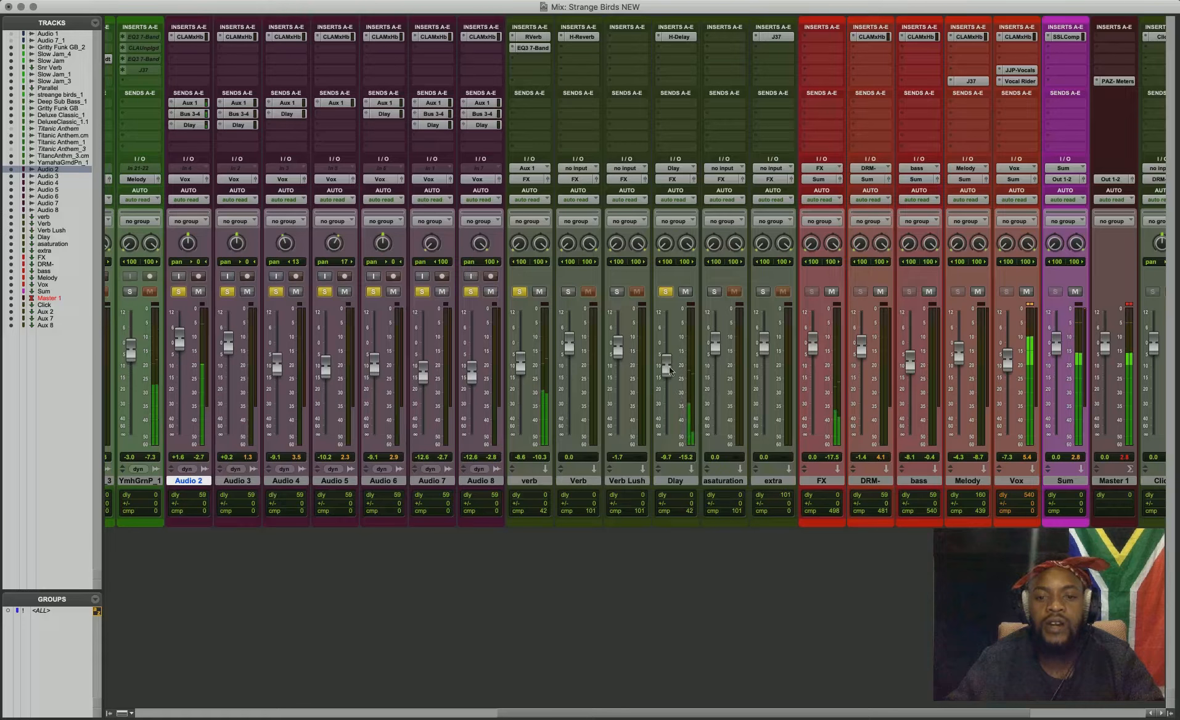
left_click_drag(670, 369, 670, 365)
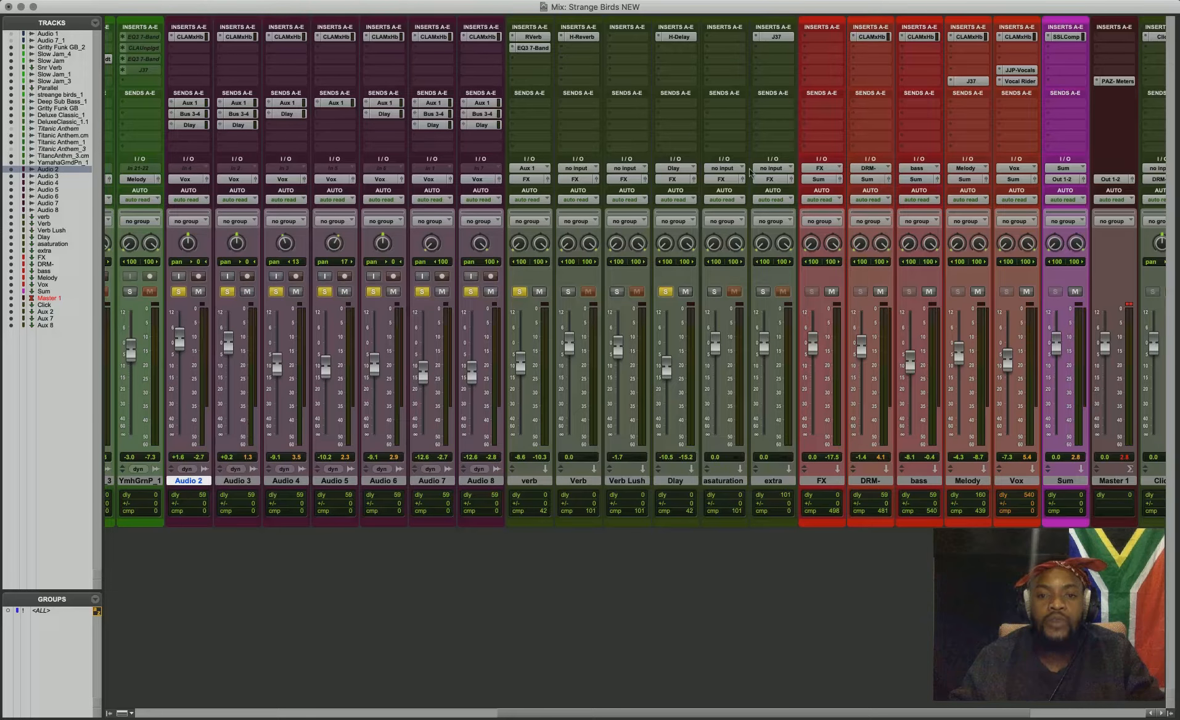
Step: Solo the extra return and assign a send on the Vox track to the asaturation track
left_click(762, 291)
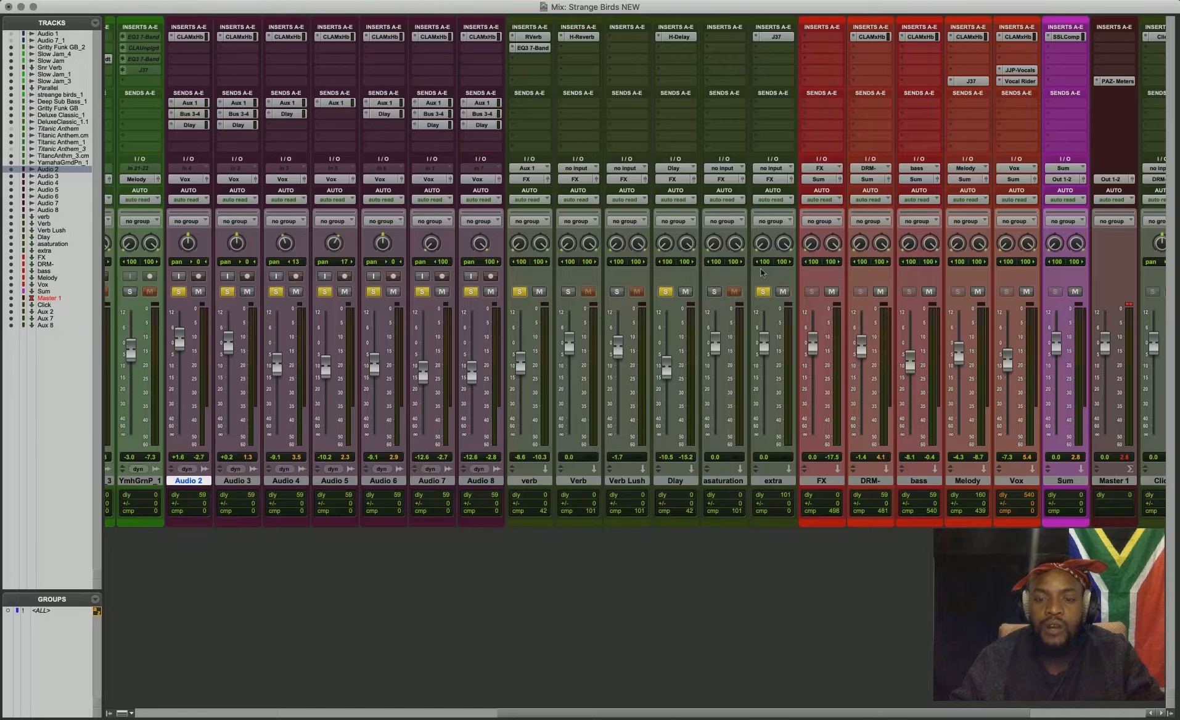
left_click(518, 291)
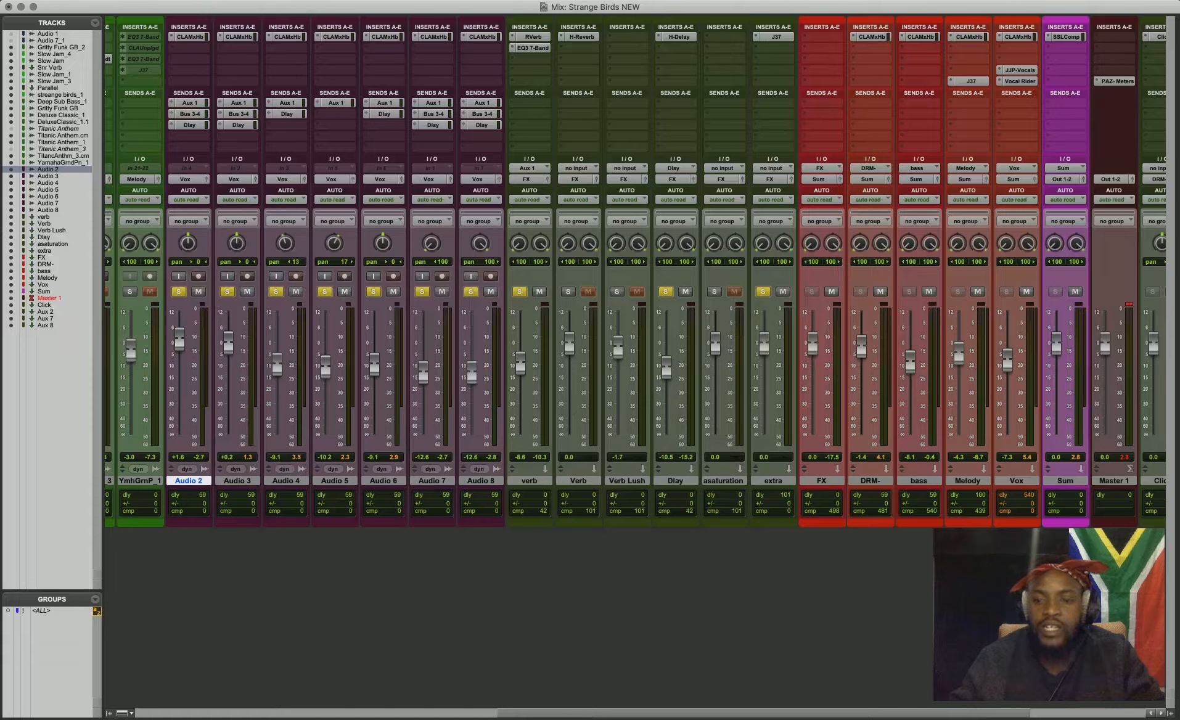
left_click(1025, 103)
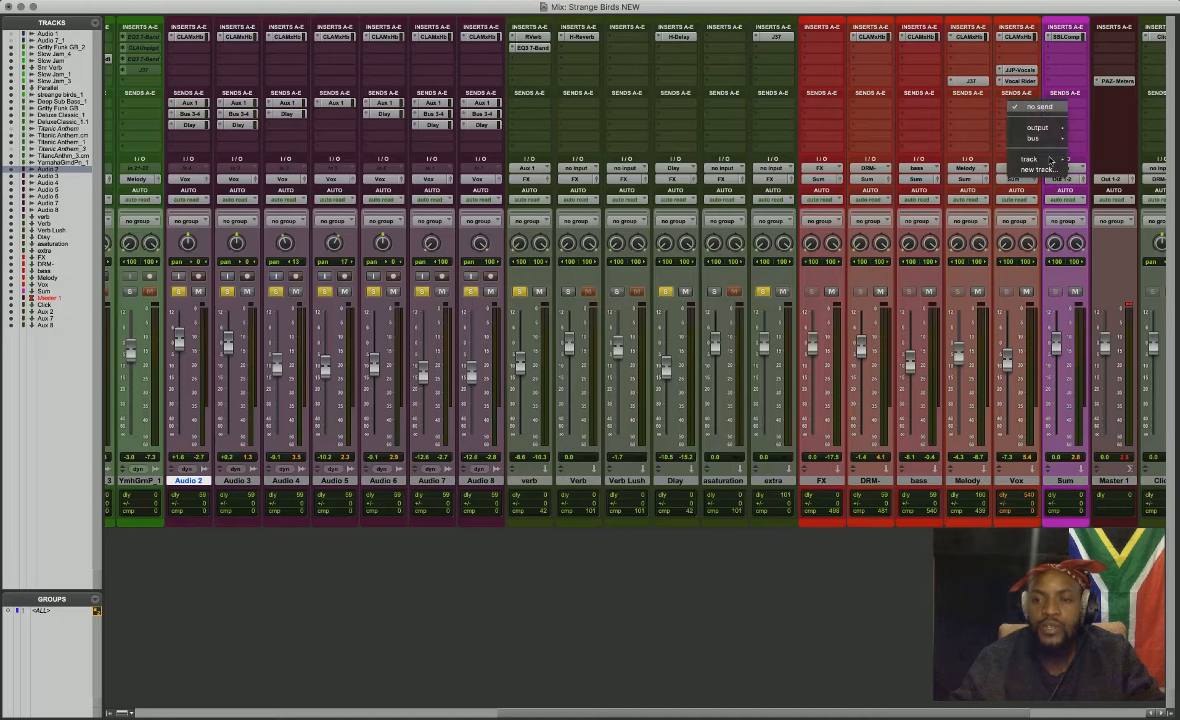
mouse_move(1051, 161)
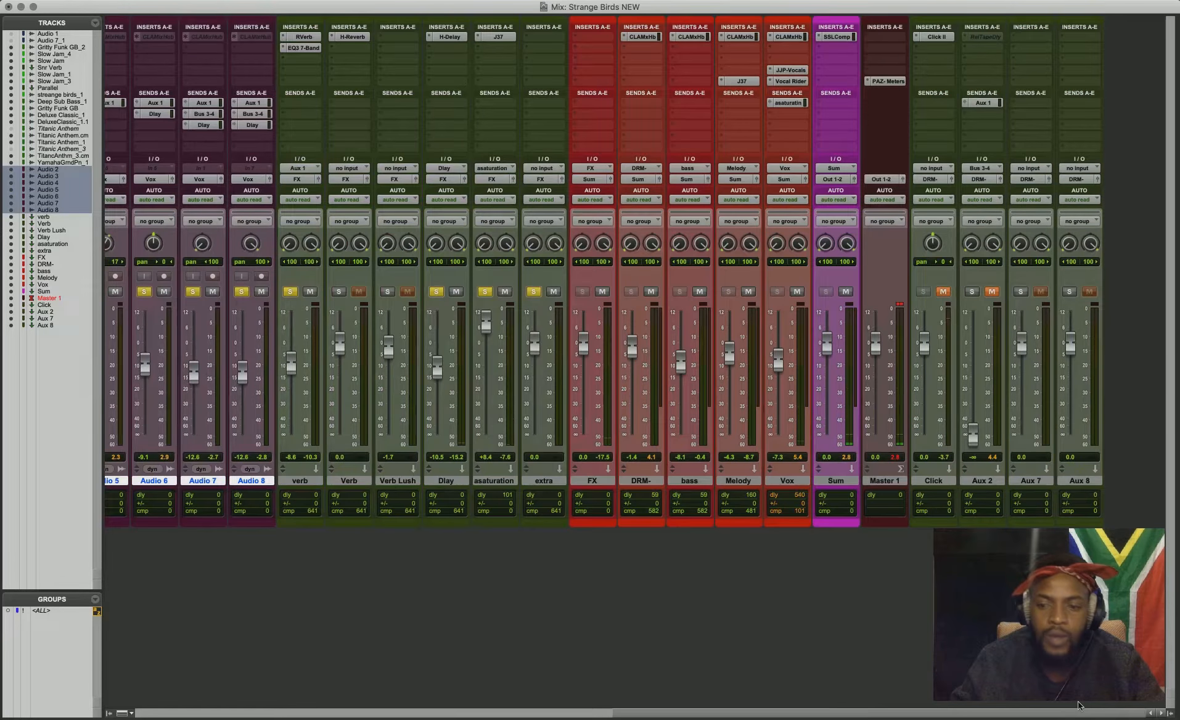
Step: Pull the asaturation track's volume fader down almost to its minimum
left_click_drag(885, 712, 789, 712)
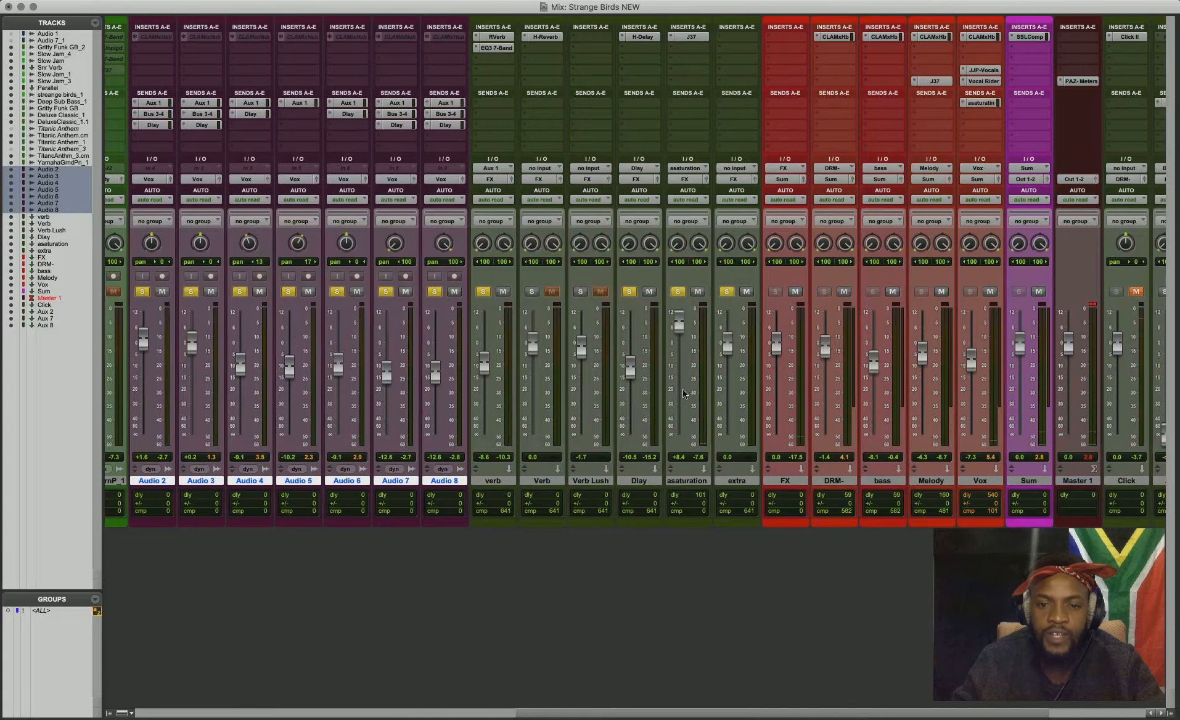
left_click_drag(678, 326, 678, 434)
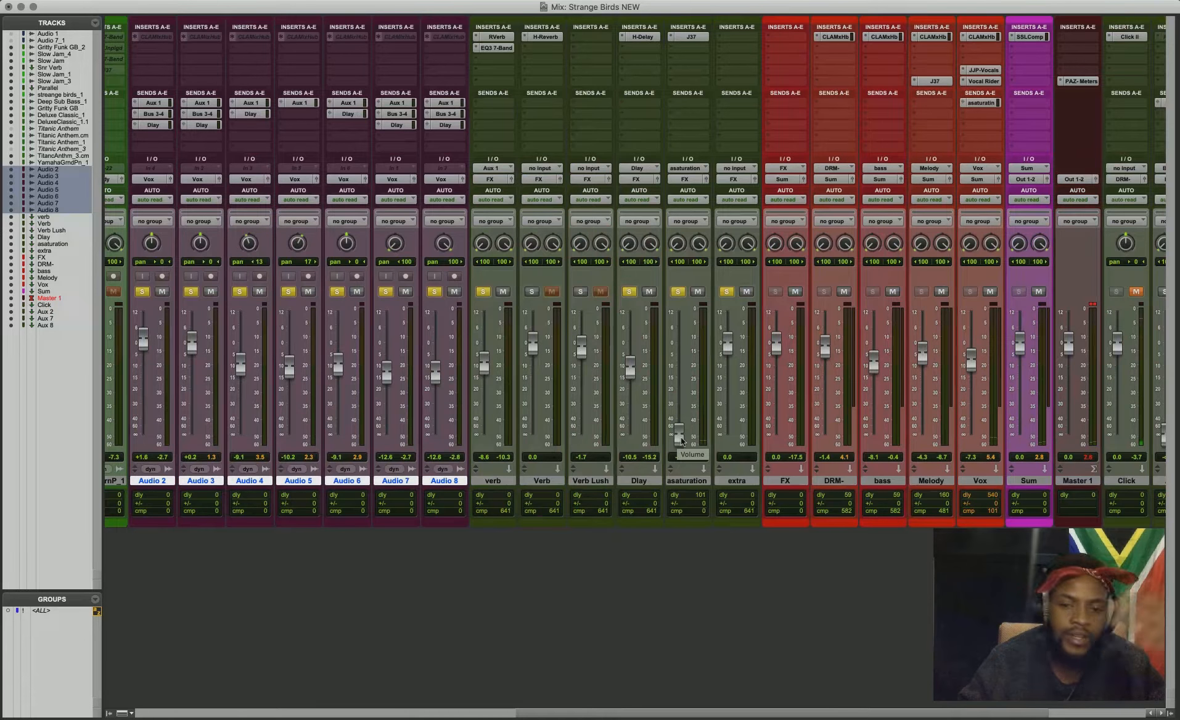
Step: Play the vocals, raise the asaturation return's volume to about -19.8 dB, and compare it muted and unmuted
key("space")
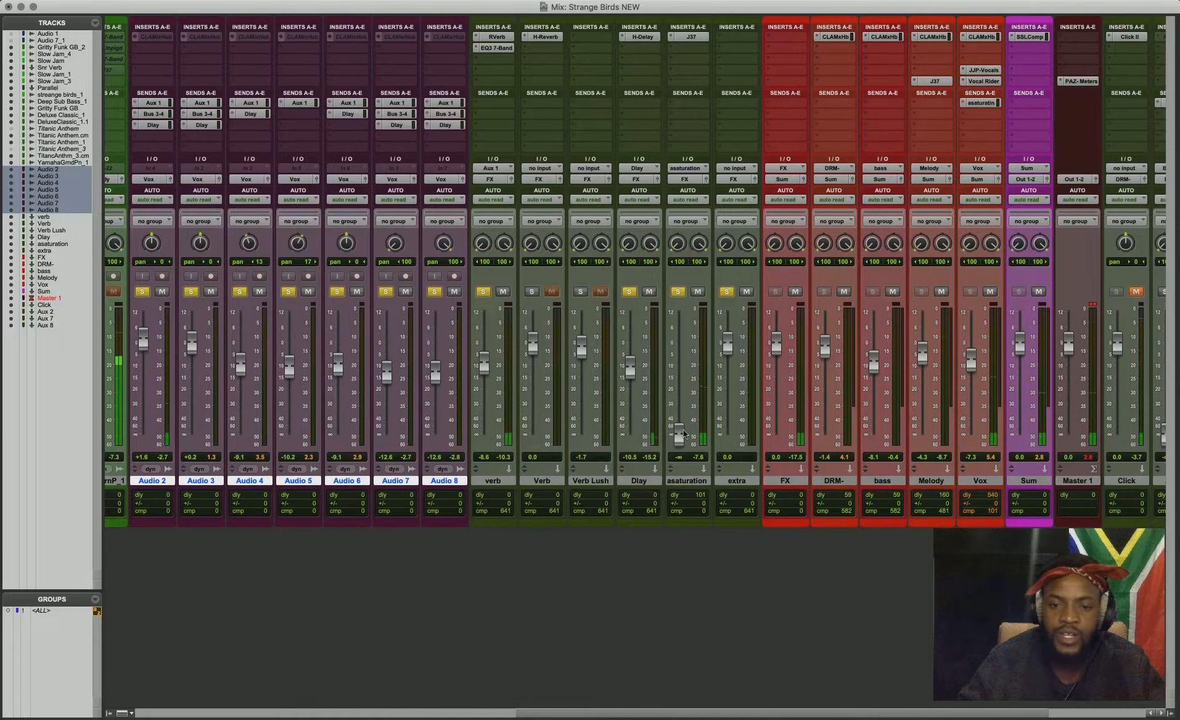
left_click_drag(684, 434, 683, 394)
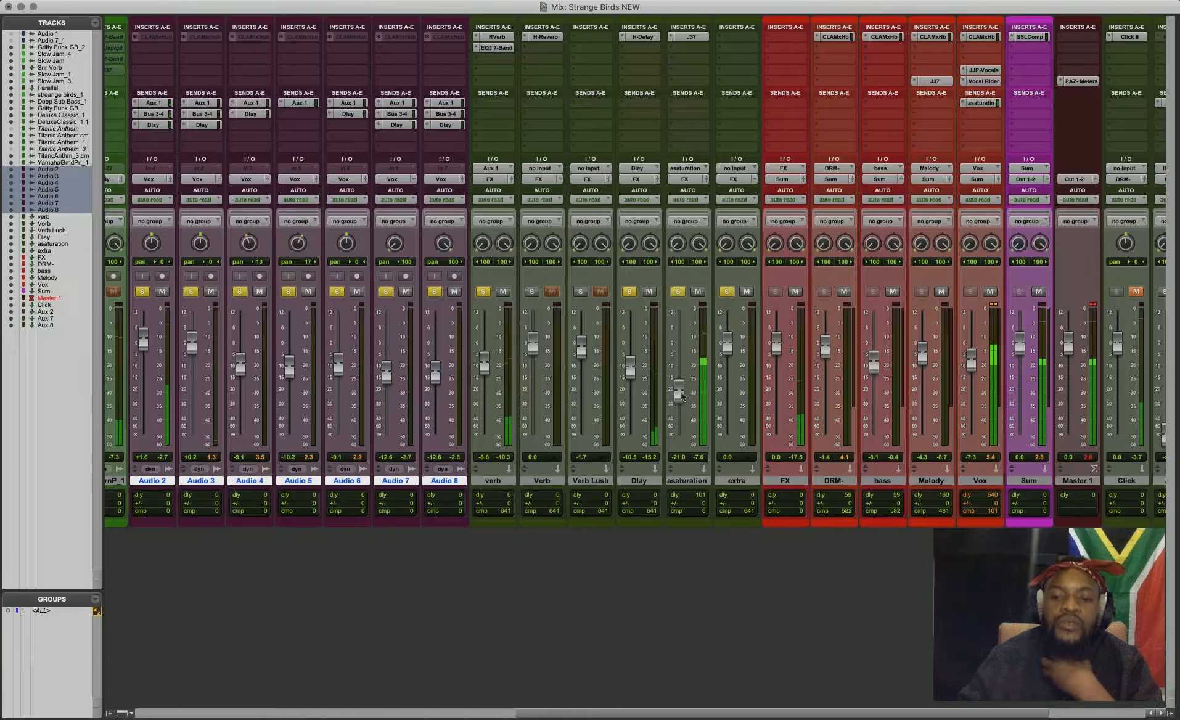
left_click(695, 292)
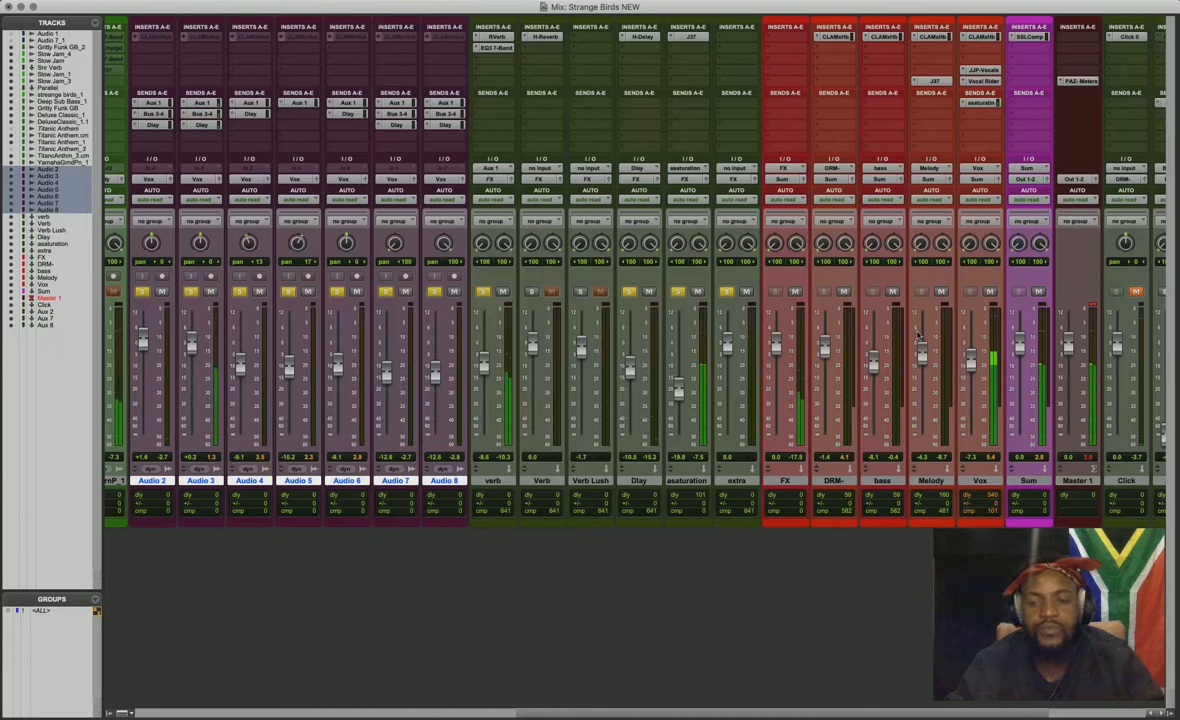
key("space")
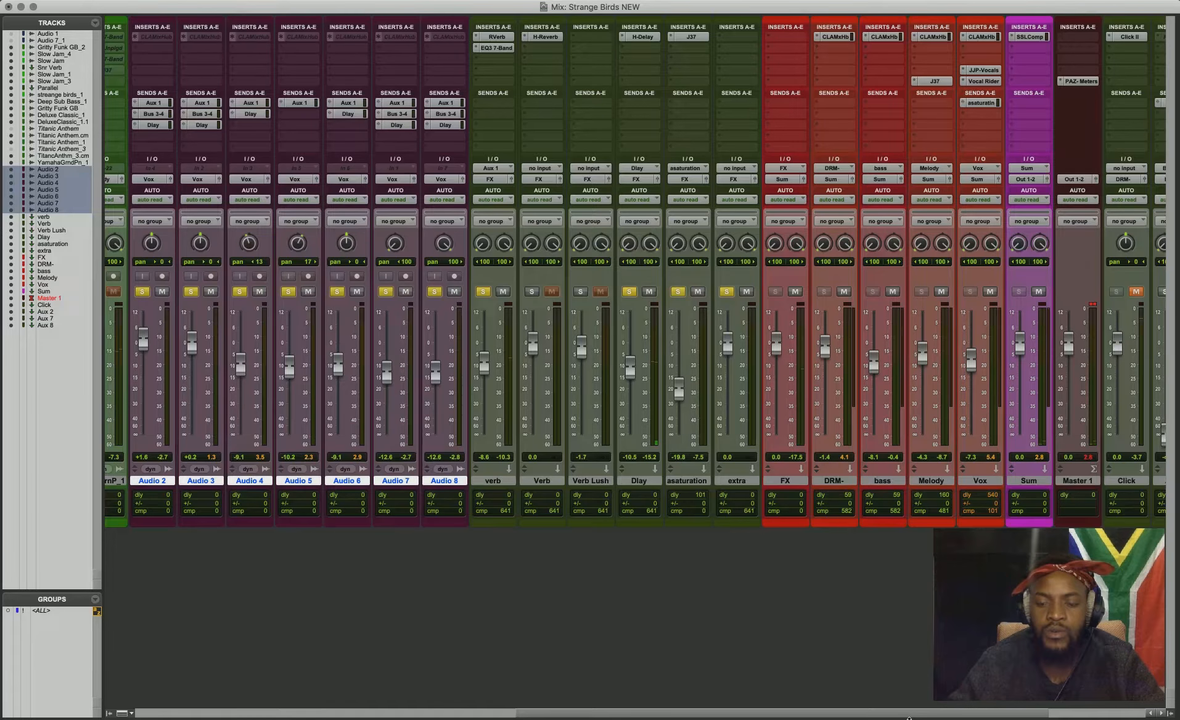
Step: Open the CLA MixHub insert on the Vox track to review its settings and close it
left_click_drag(909, 714, 1015, 714)
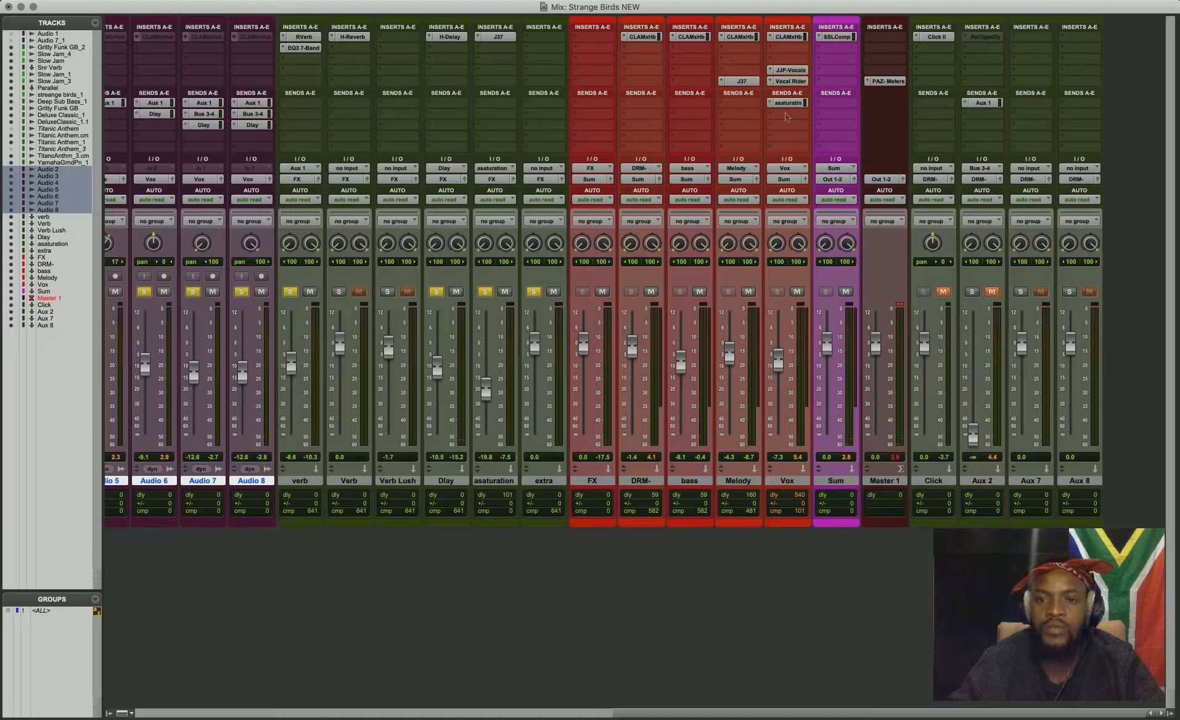
left_click(795, 38)
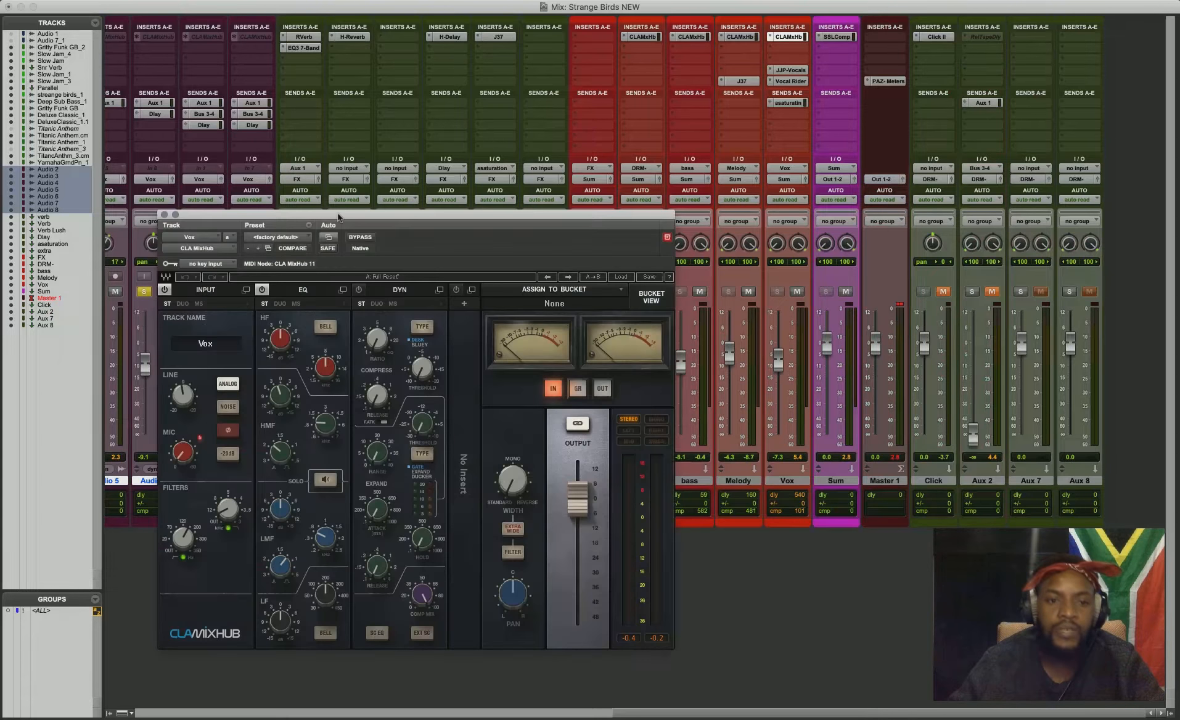
left_click_drag(340, 217, 368, 217)
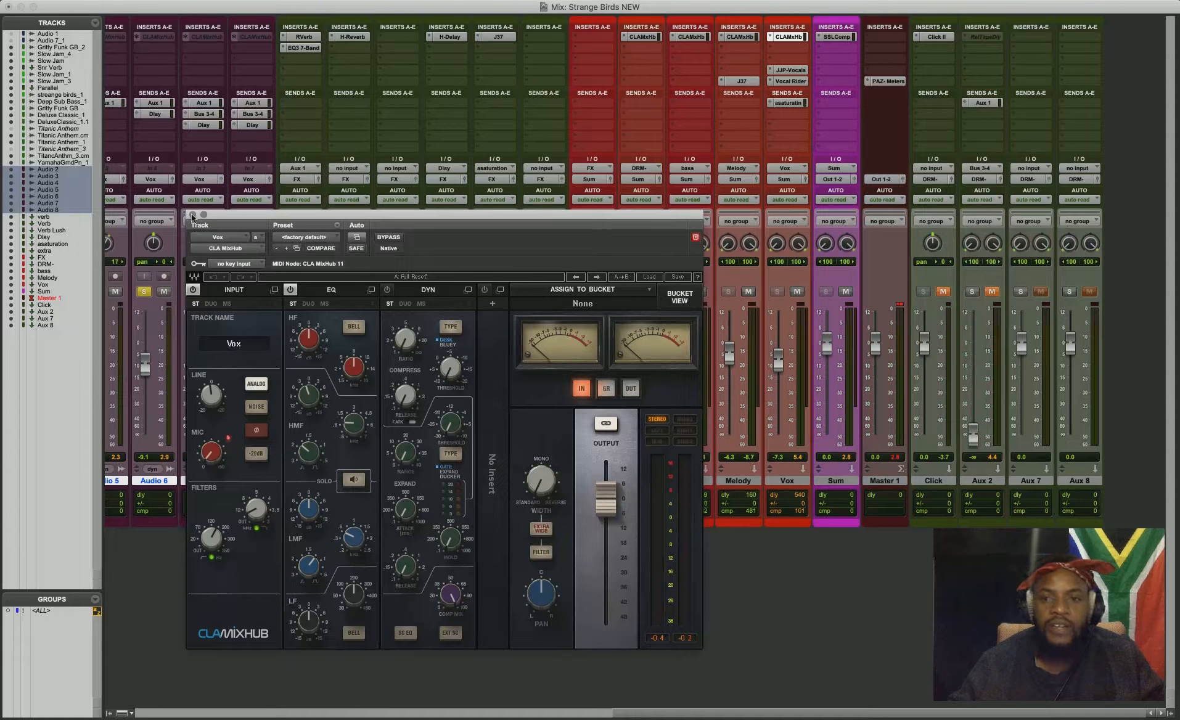
left_click(791, 71)
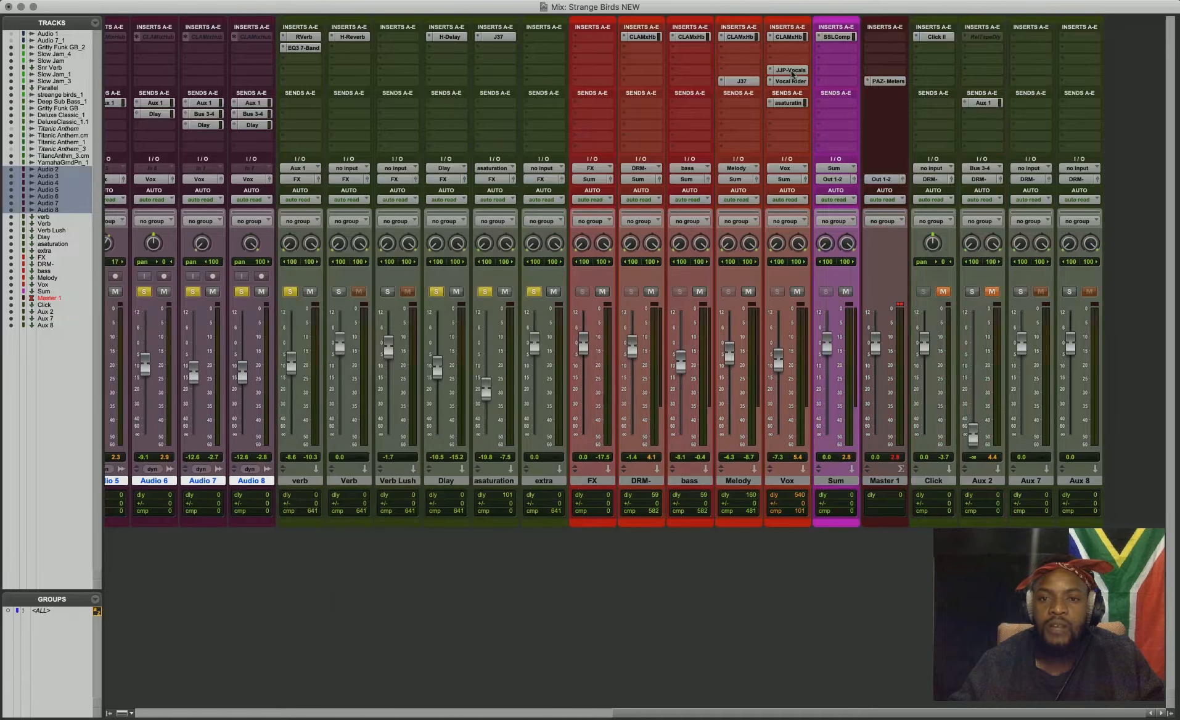
Step: Open the JJP-Vocals insert on the Vox track and compare the playing vocals with the plug-in bypassed and active
left_click(790, 69)
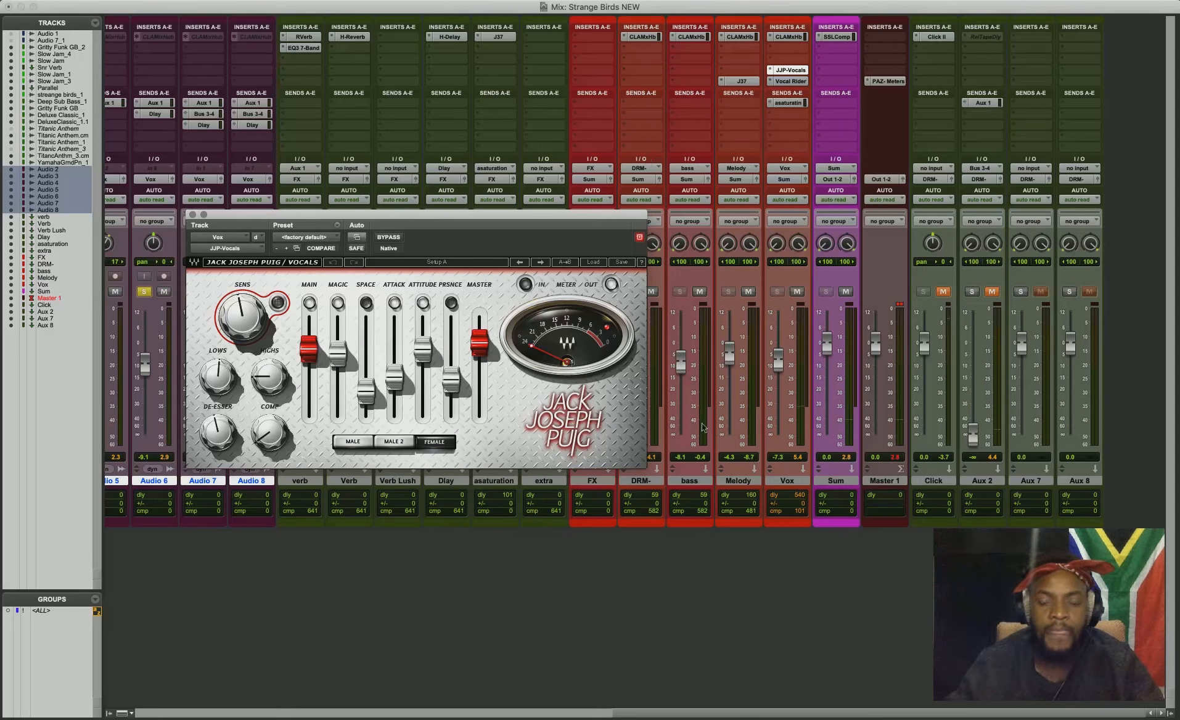
key("super+equal")
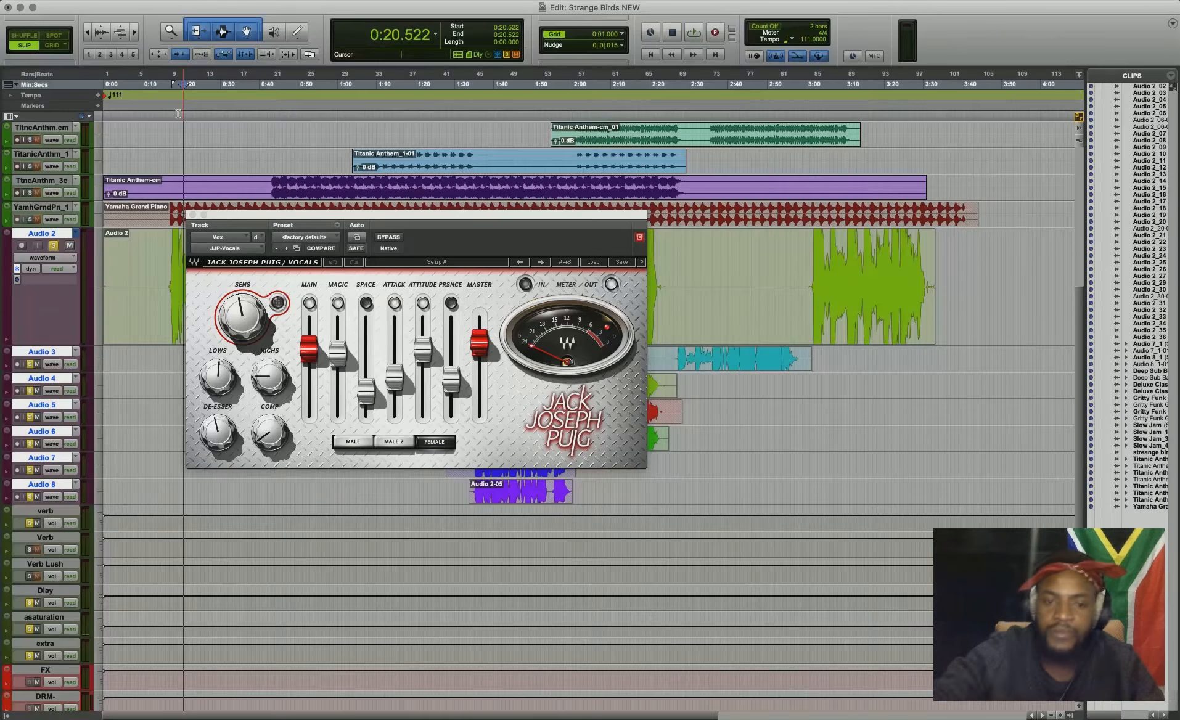
key("super+equal")
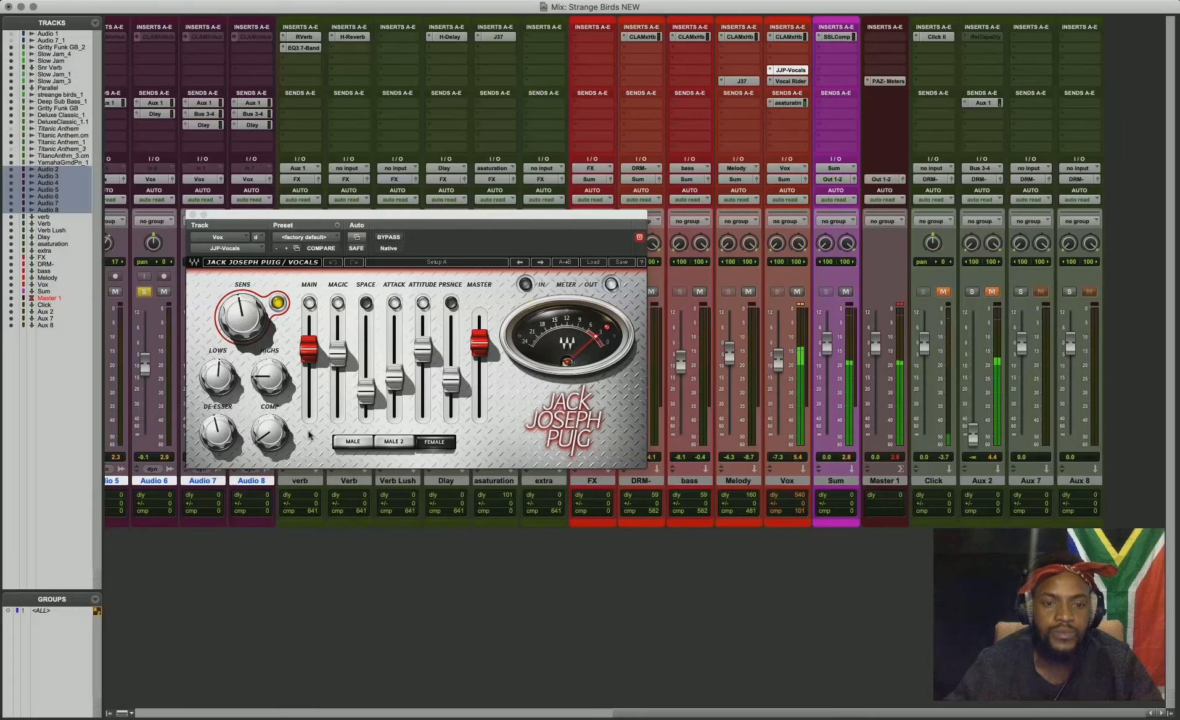
left_click(390, 237)
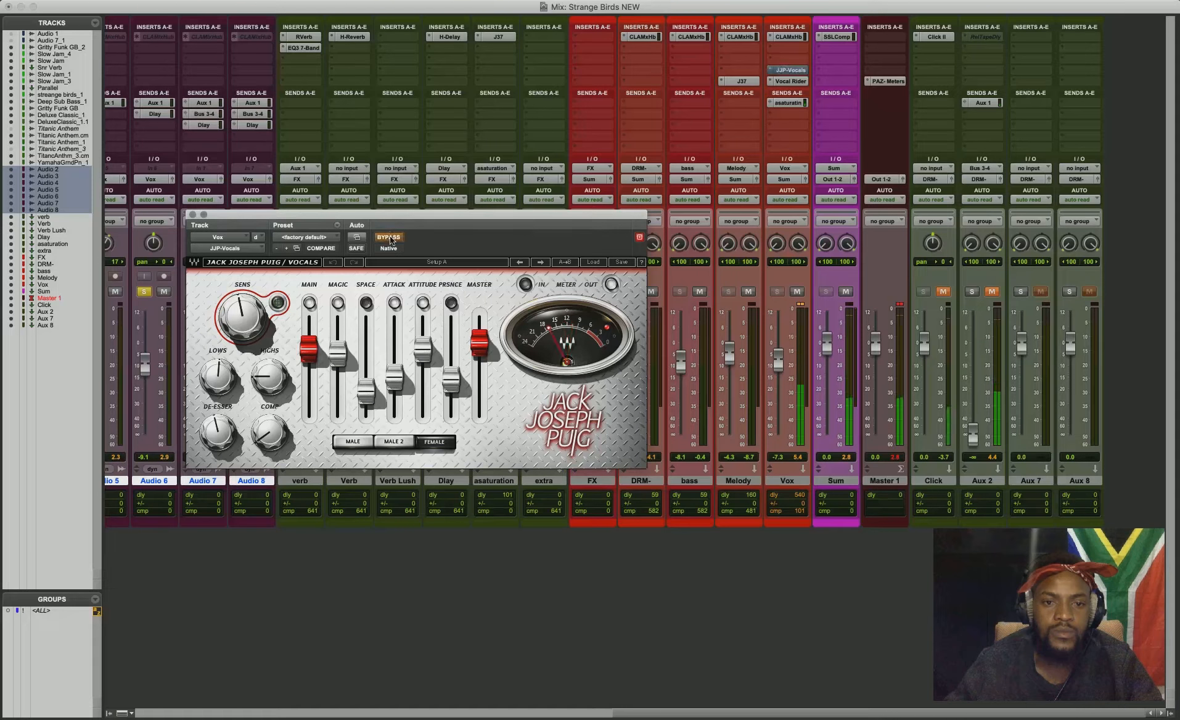
left_click(388, 237)
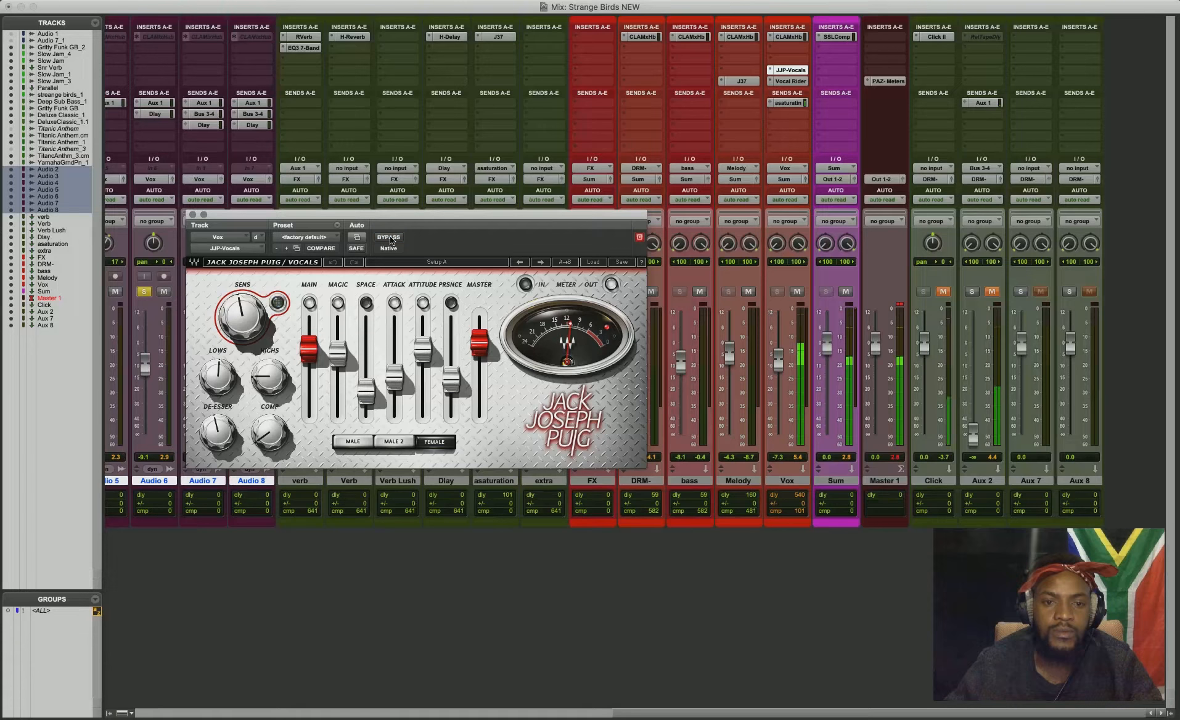
left_click(390, 238)
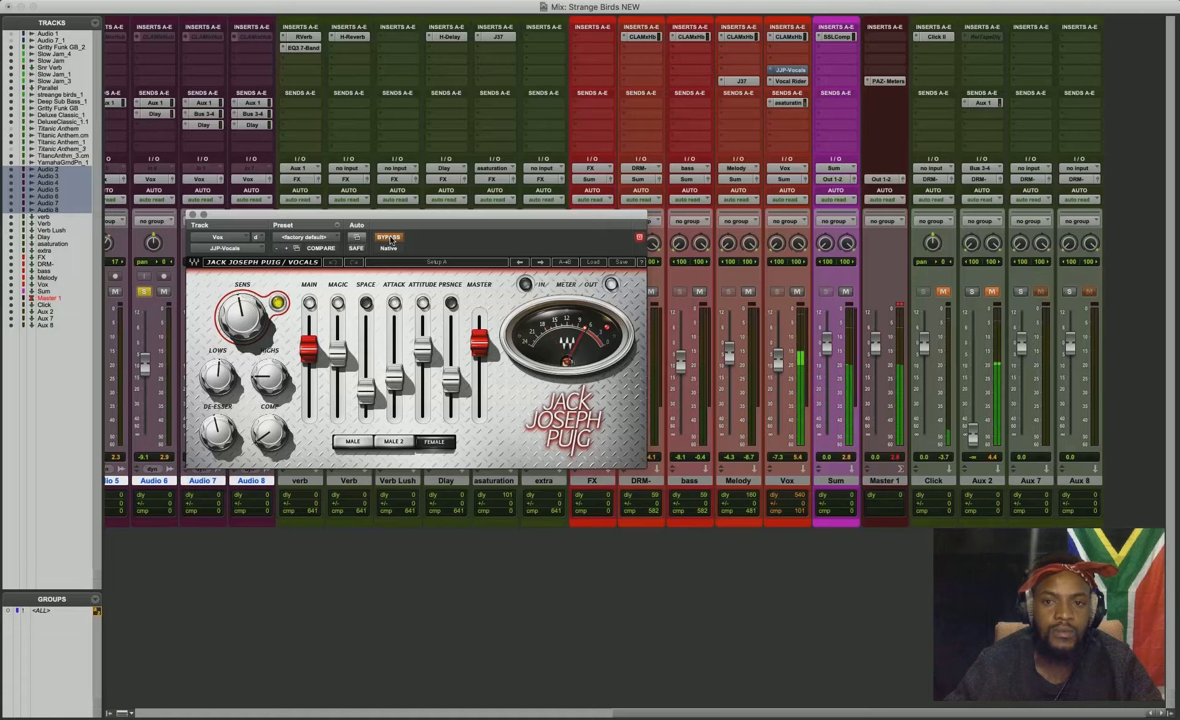
left_click(389, 237)
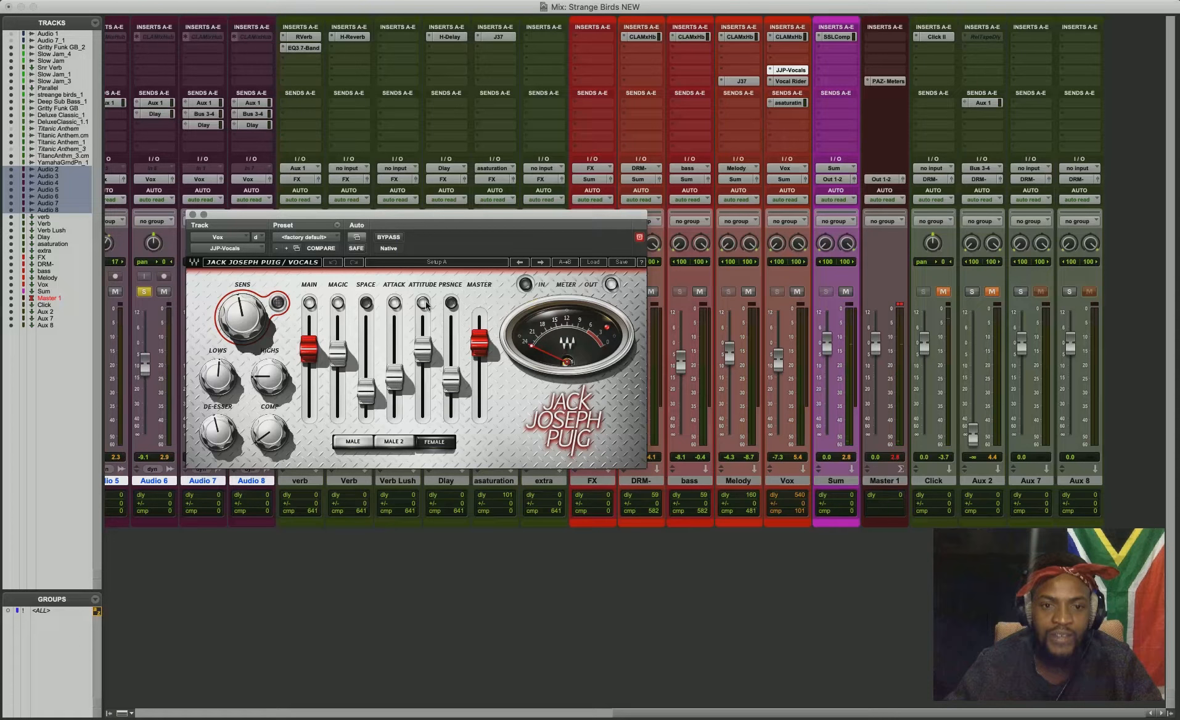
Step: Toggle the Attitude channel in JJP-Vocals, play the vocals to audition it, and close the plug-in
left_click(425, 304)
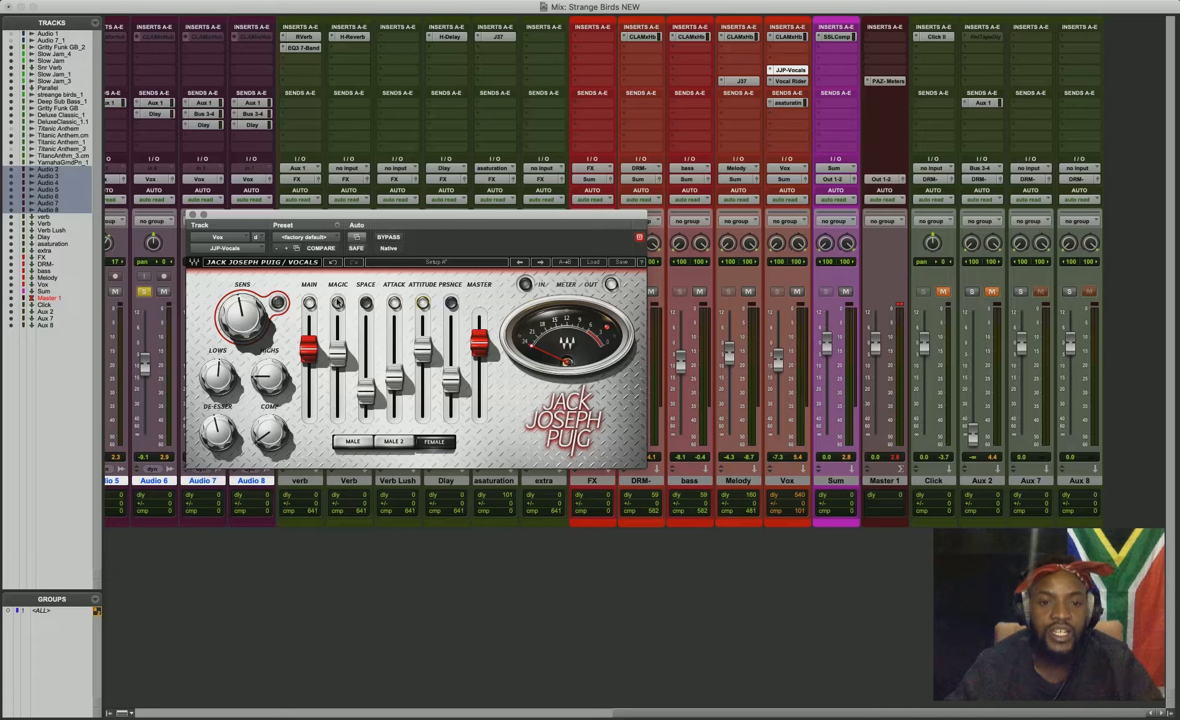
key("space")
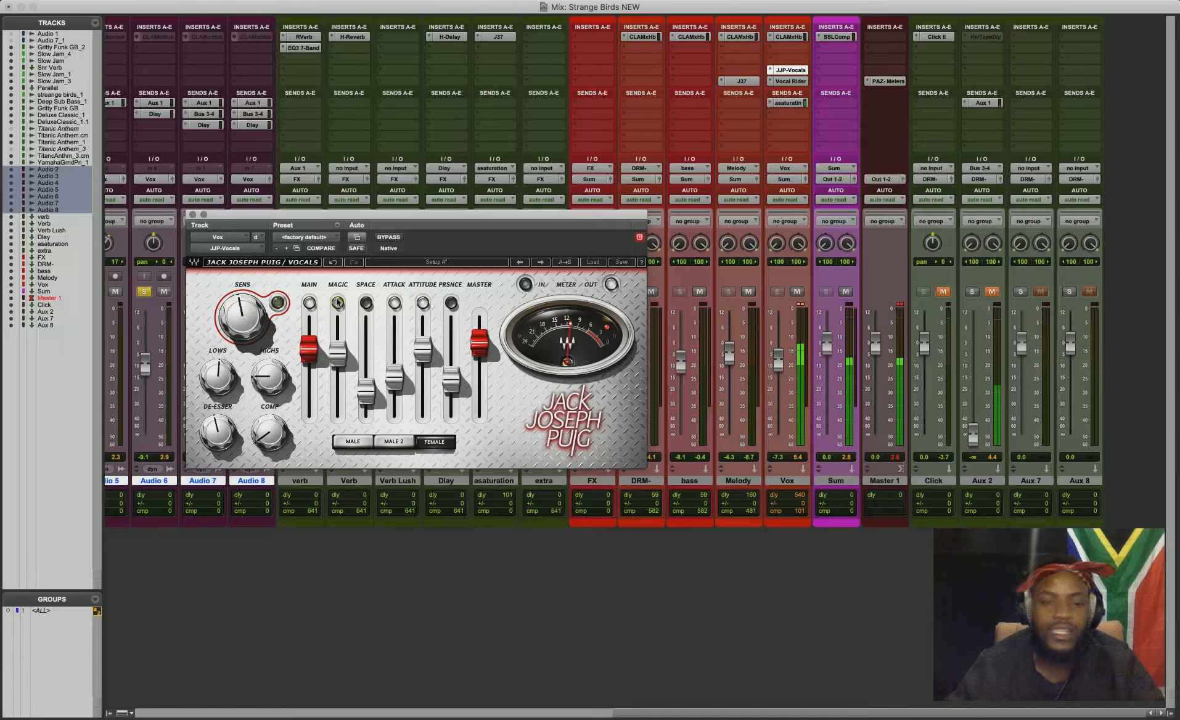
key("space")
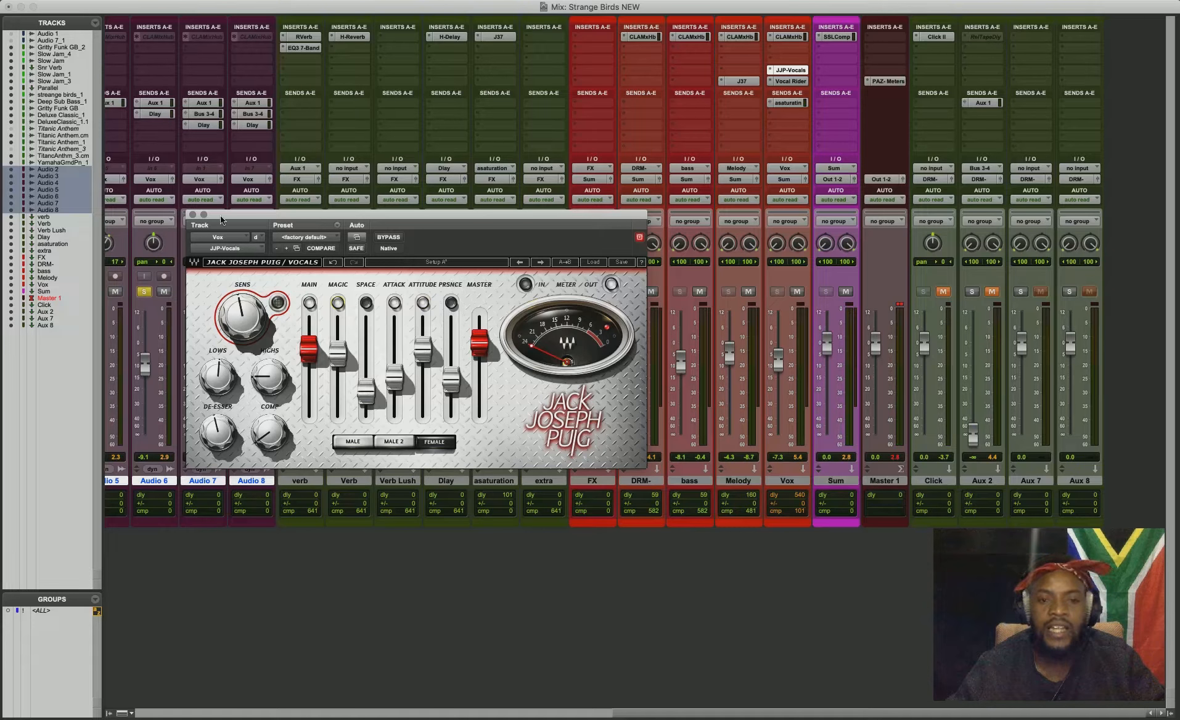
left_click(790, 70)
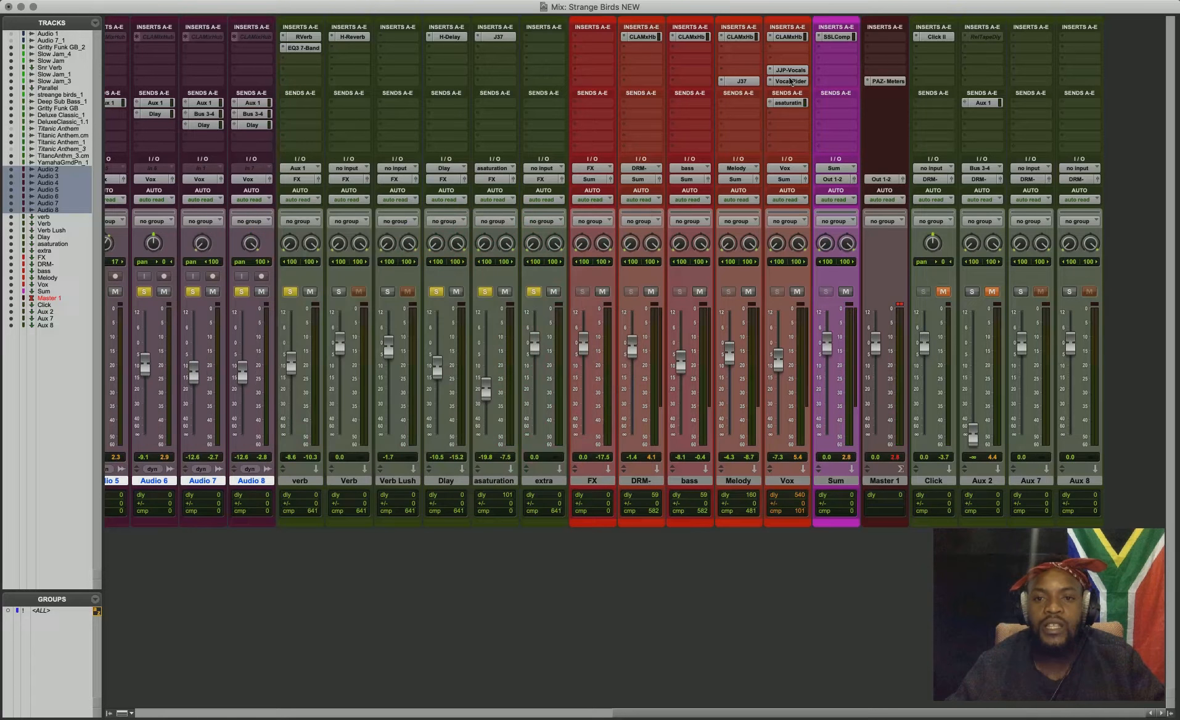
Step: Open the Vocal Rider insert on the Vox track, watch it ride the level during playback, and close it
left_click(789, 81)
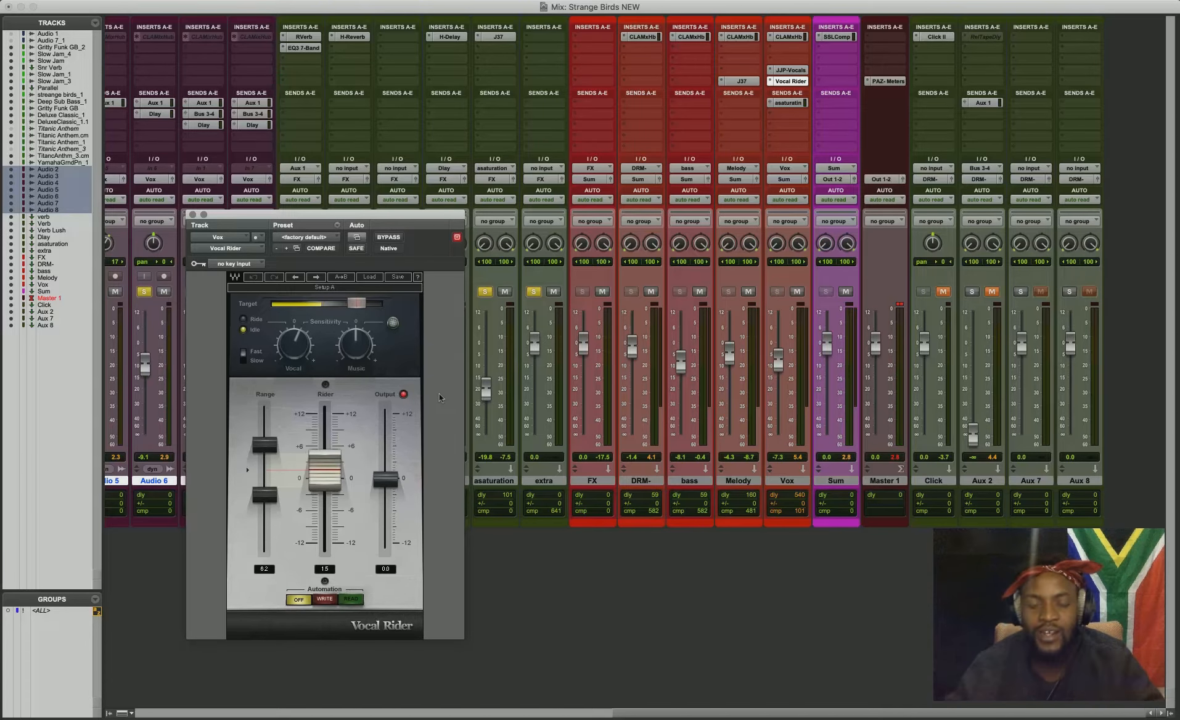
key("space")
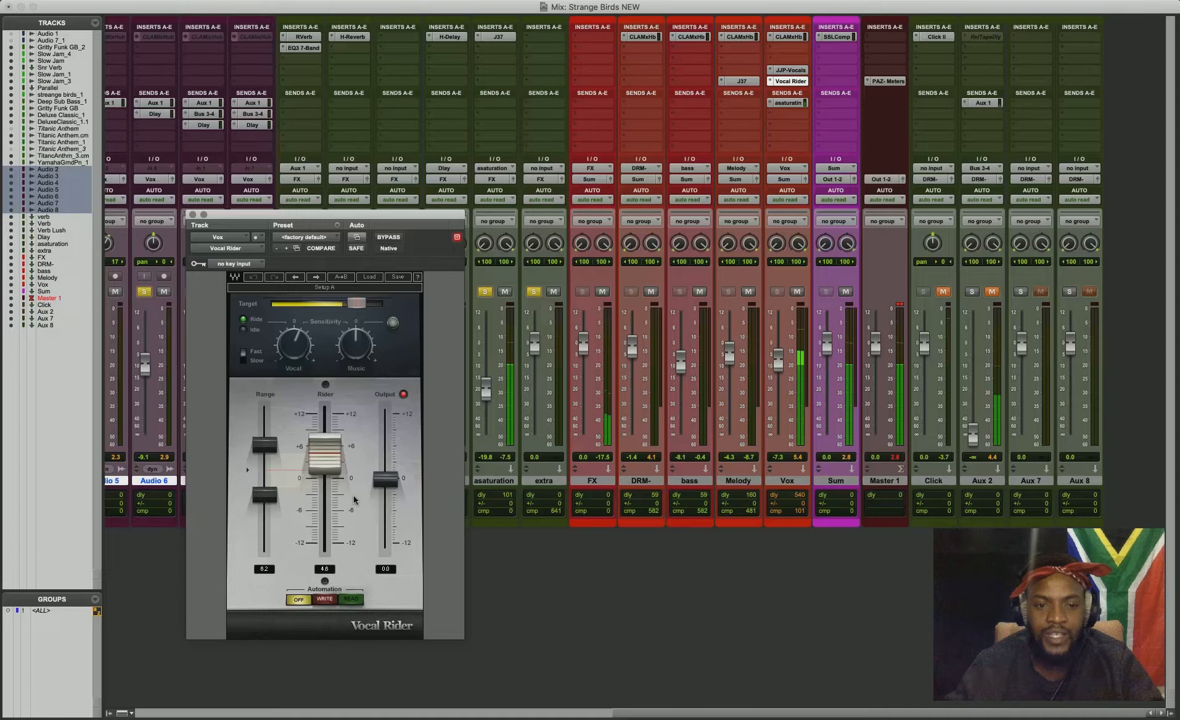
left_click(192, 215)
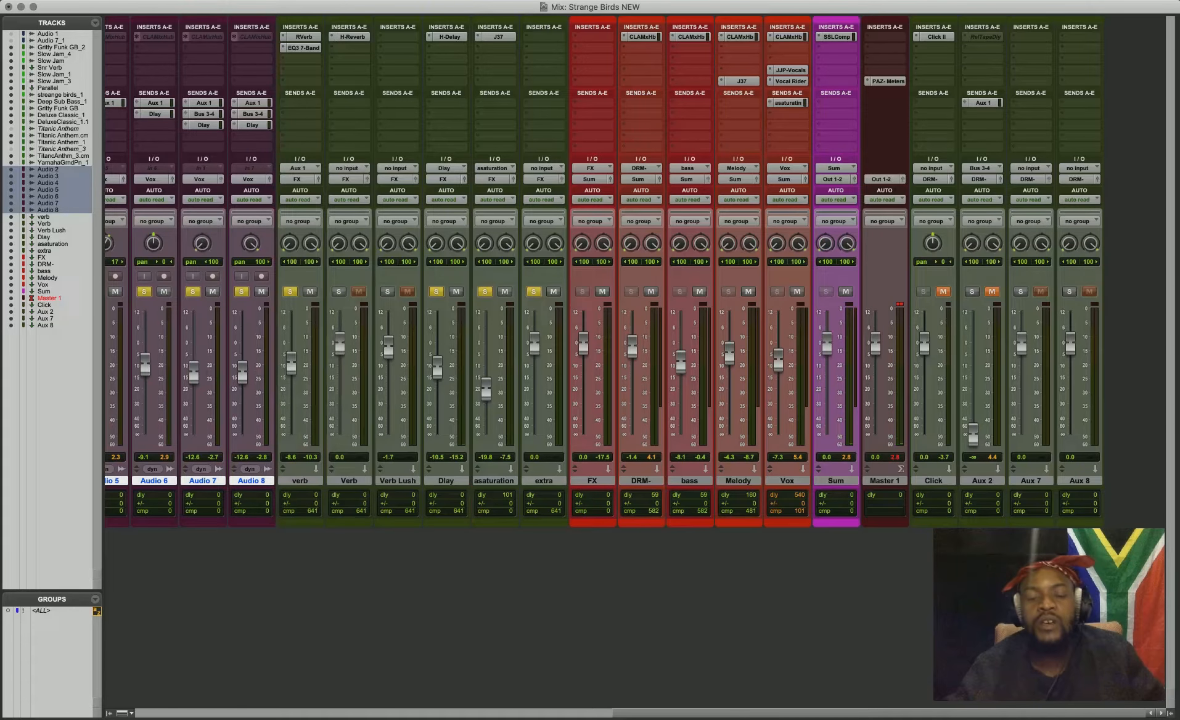
Step: Clear the solo from all vocal and return tracks and play the full mix
scroll(634, 713, "left", 10)
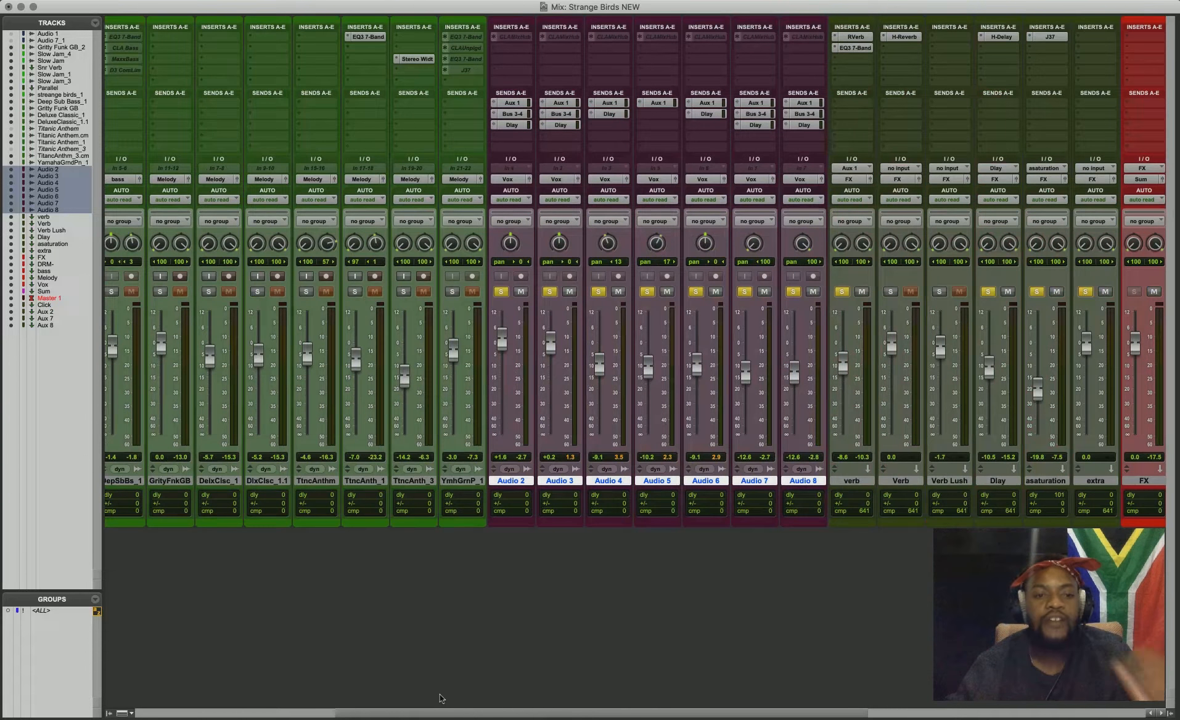
scroll(437, 697, "left", 8)
scroll(780, 185, "left", 1)
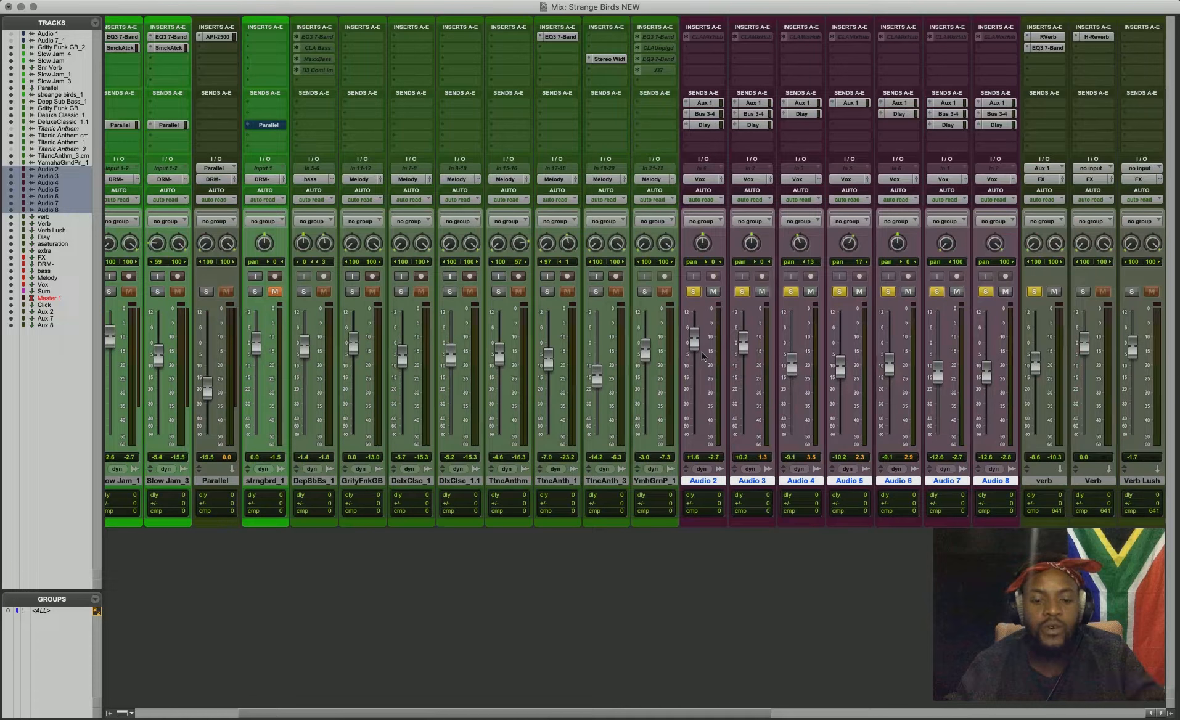
left_click(693, 291, "alt")
key("space")
left_click(515, 715)
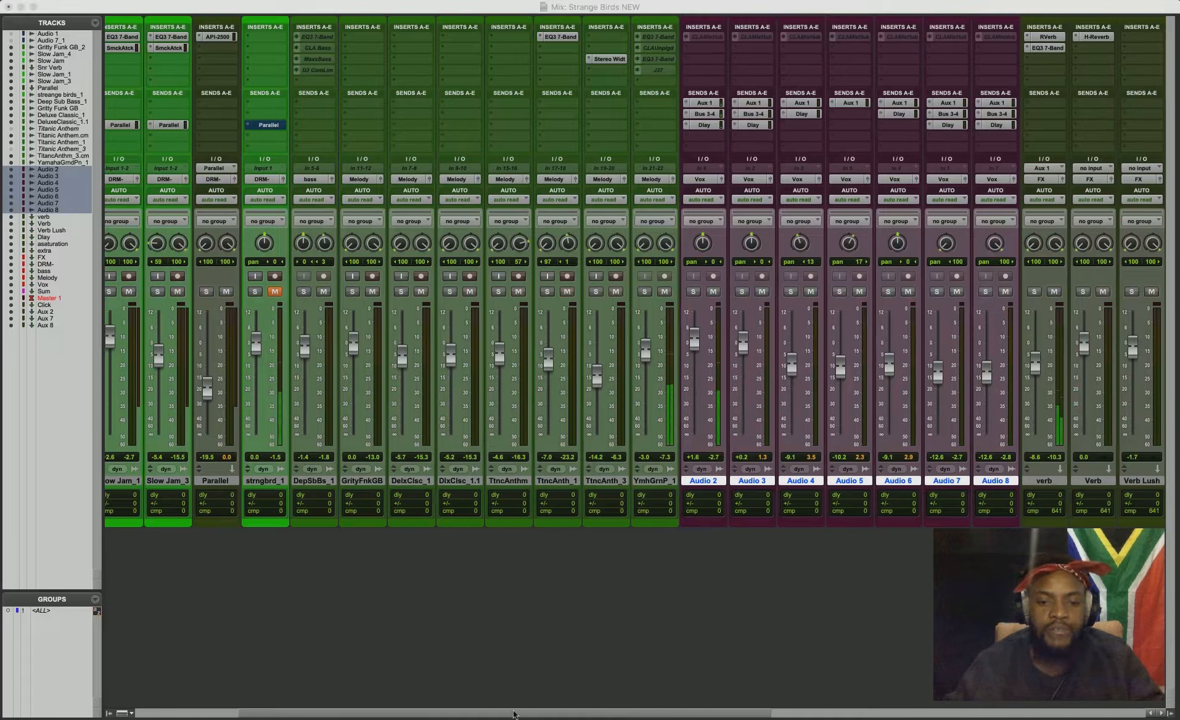
Step: Examine the channels across the mixer during playback, comparing the full mix with the Vox and FX buses muted
scroll(392, 698, "left", 8)
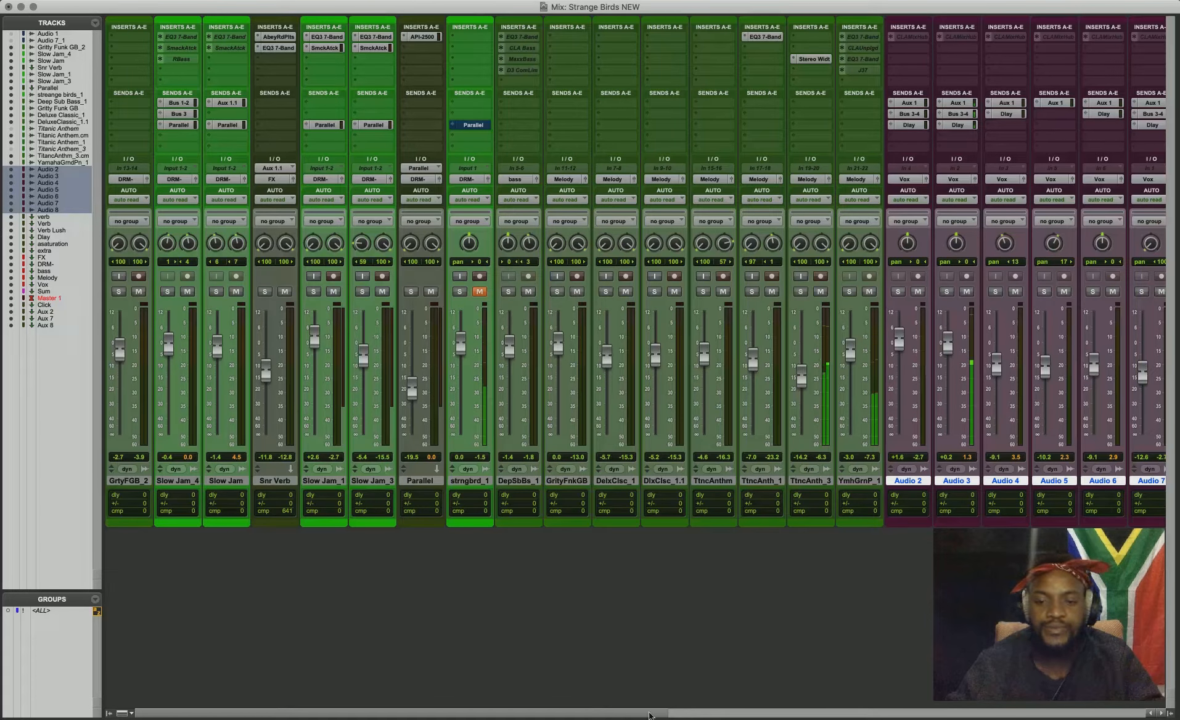
scroll(1140, 706, "right", 15)
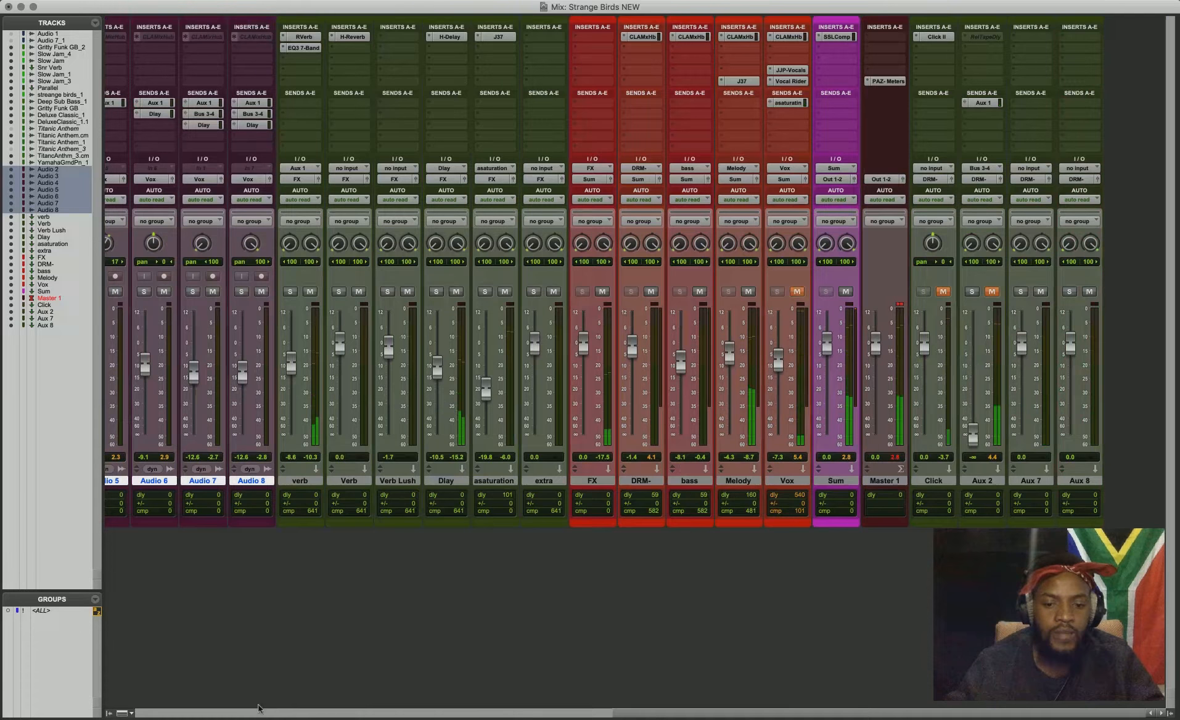
scroll(367, 334, "left", 15)
scroll(367, 334, "right", 15)
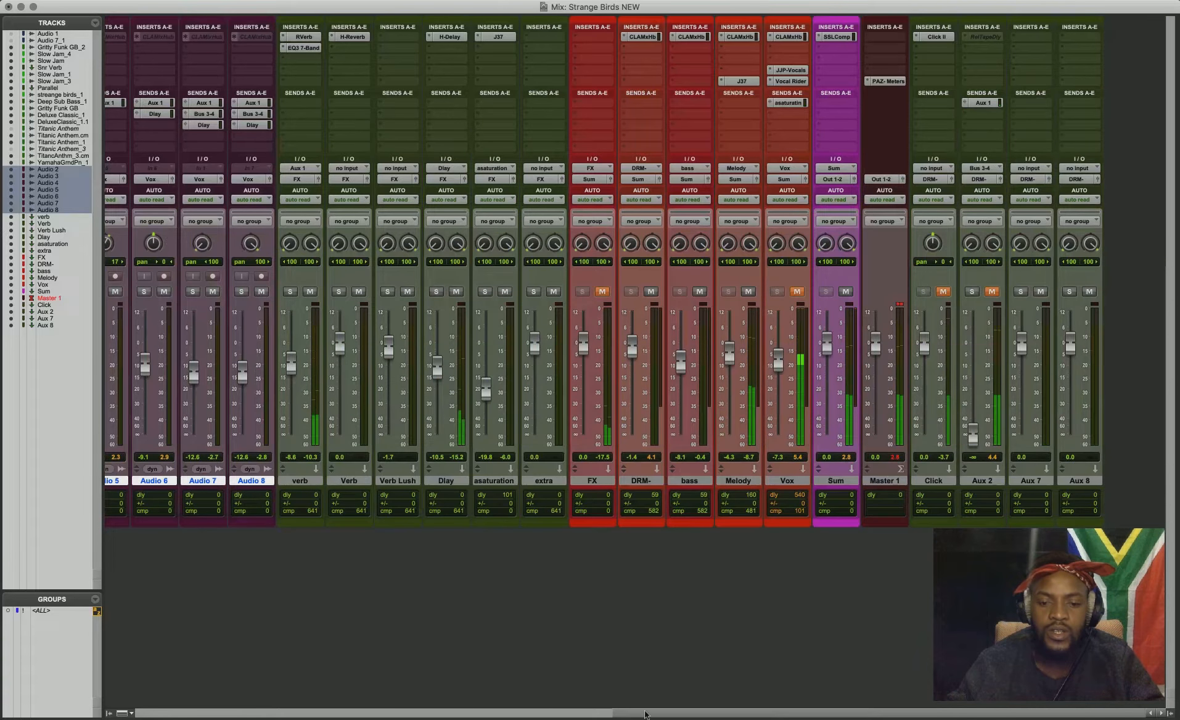
Step: Solo the TtncAnth_3, YmhGrnP_1 and Slow Jam tracks in turn during playback, clearing each solo again
left_click(139, 713)
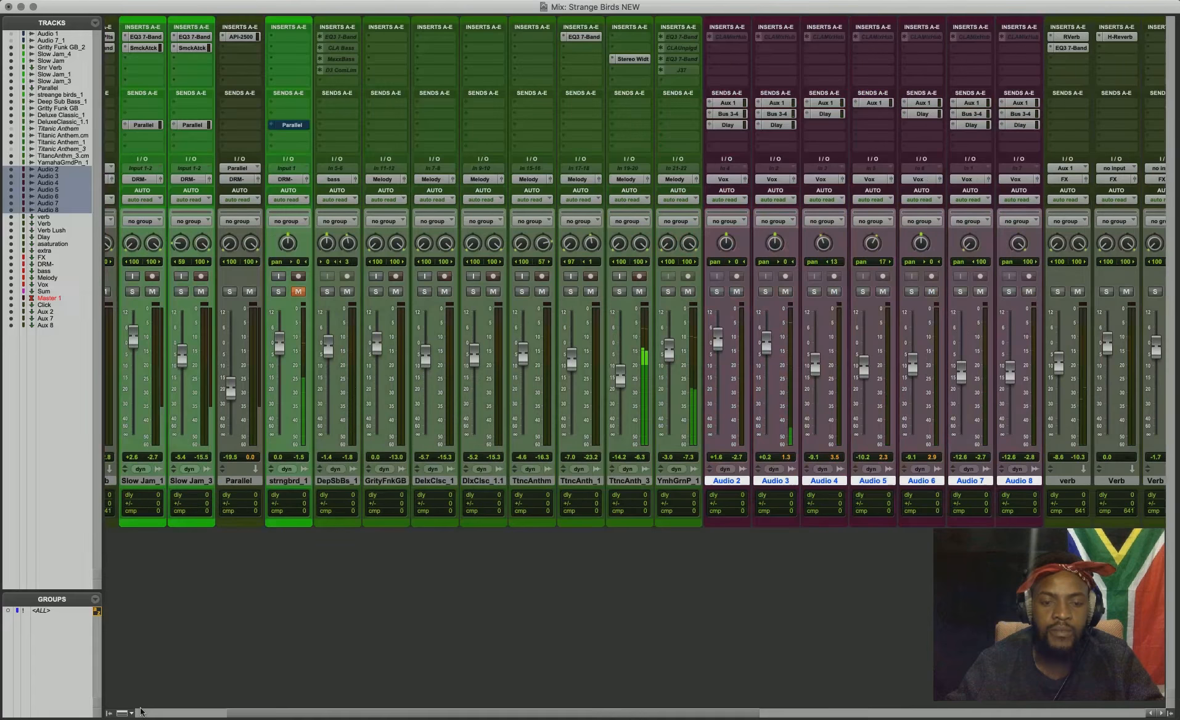
left_click(139, 714)
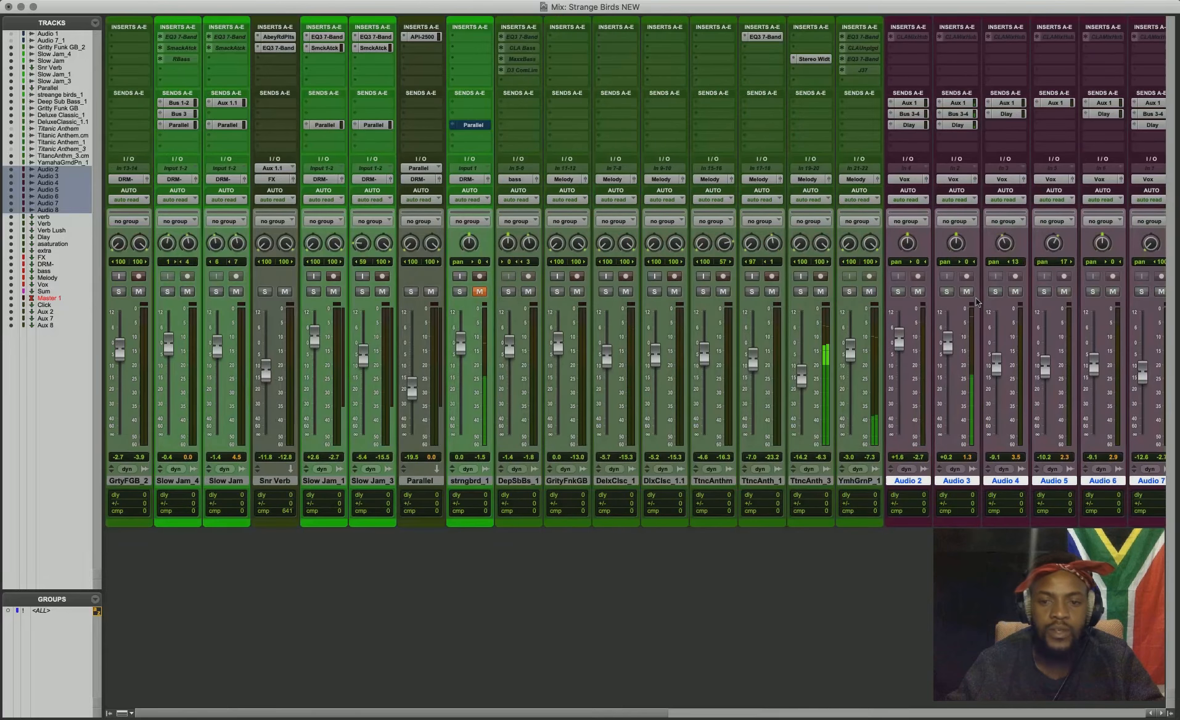
left_click(801, 292)
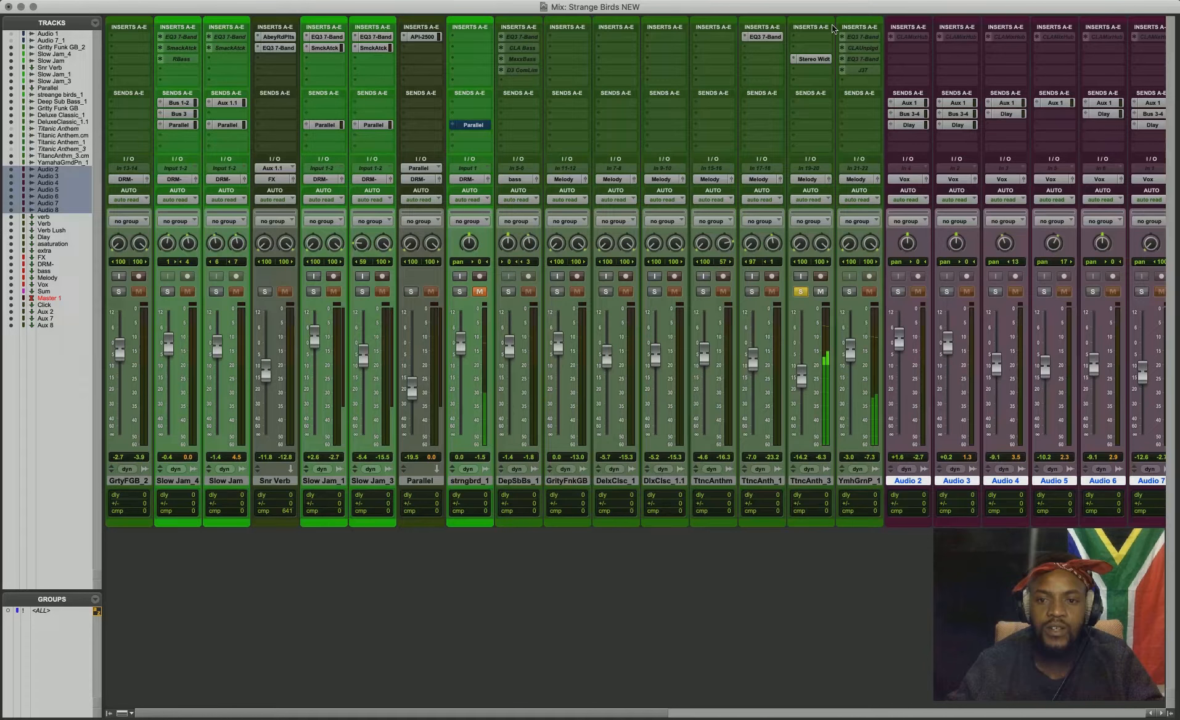
left_click(848, 291)
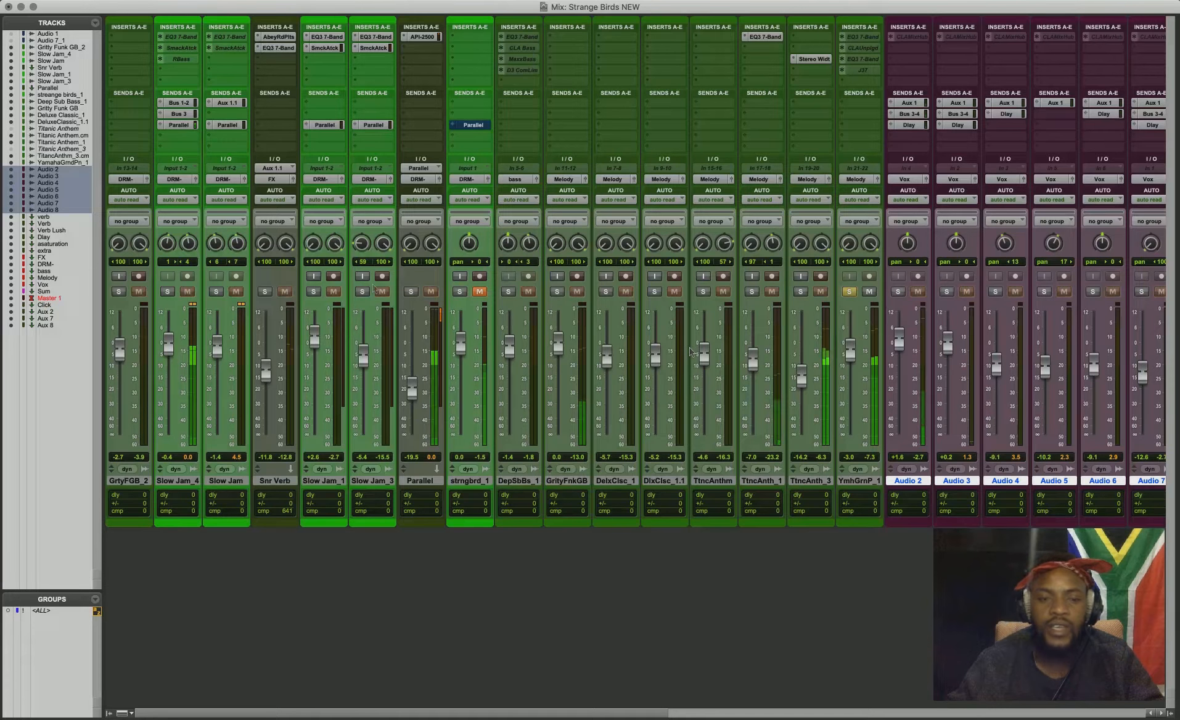
left_click(849, 292)
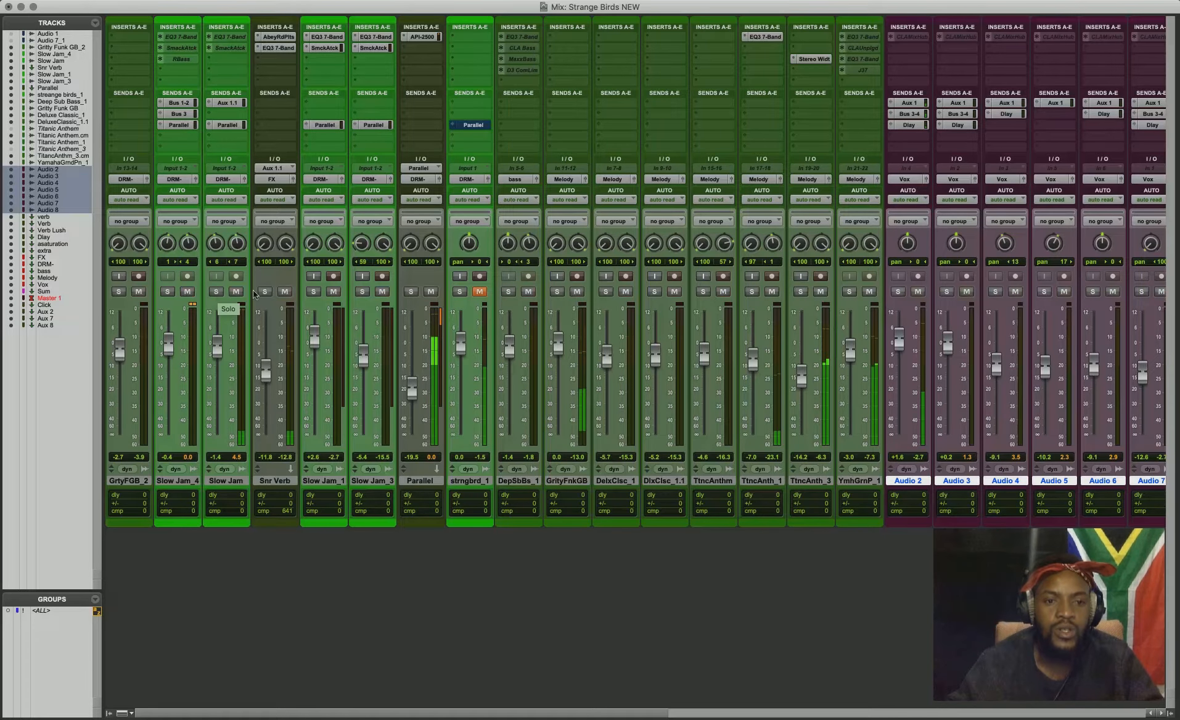
left_click(217, 293, "super")
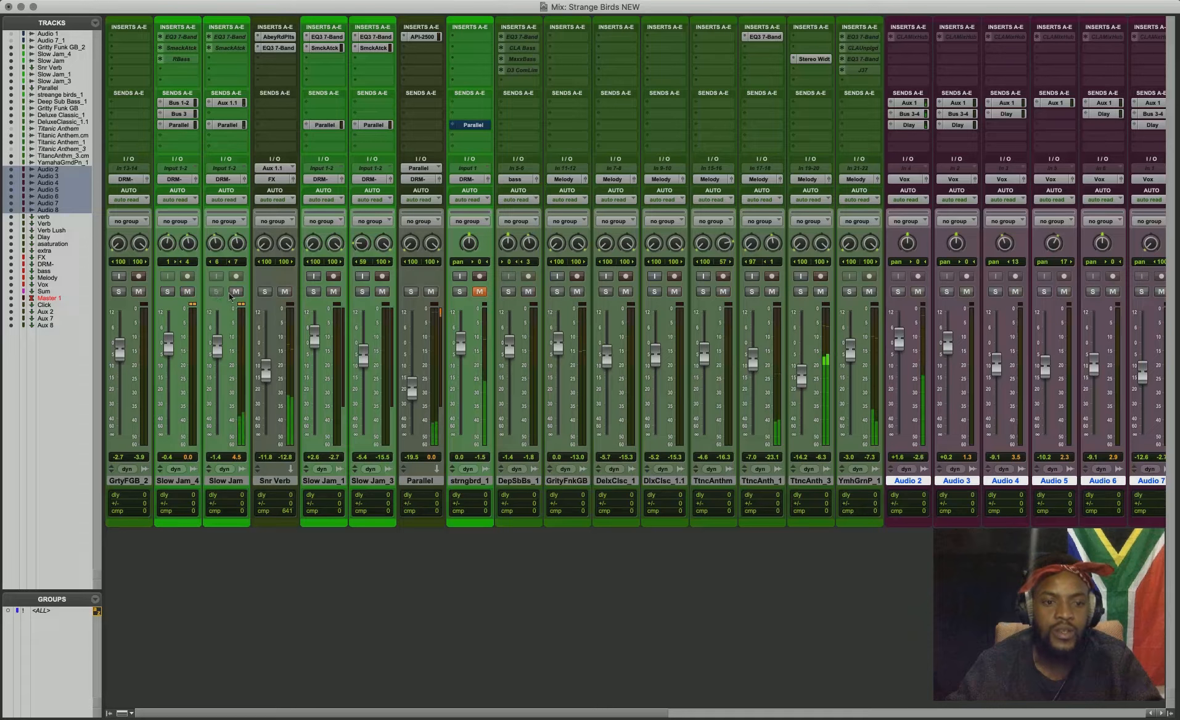
left_click(216, 292, "super")
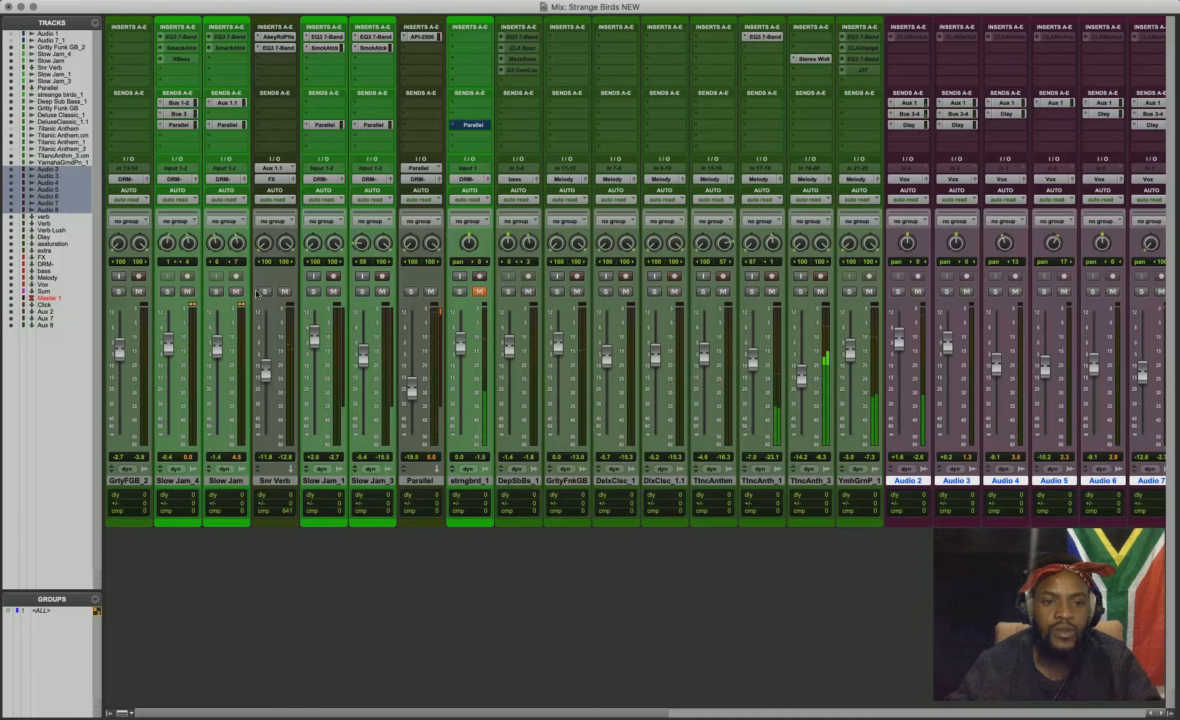
Step: Solo the Slow Jam and Snr Verb tracks during playback and compare the sound with Snr Verb muted and unmuted
left_click(263, 291, "alt")
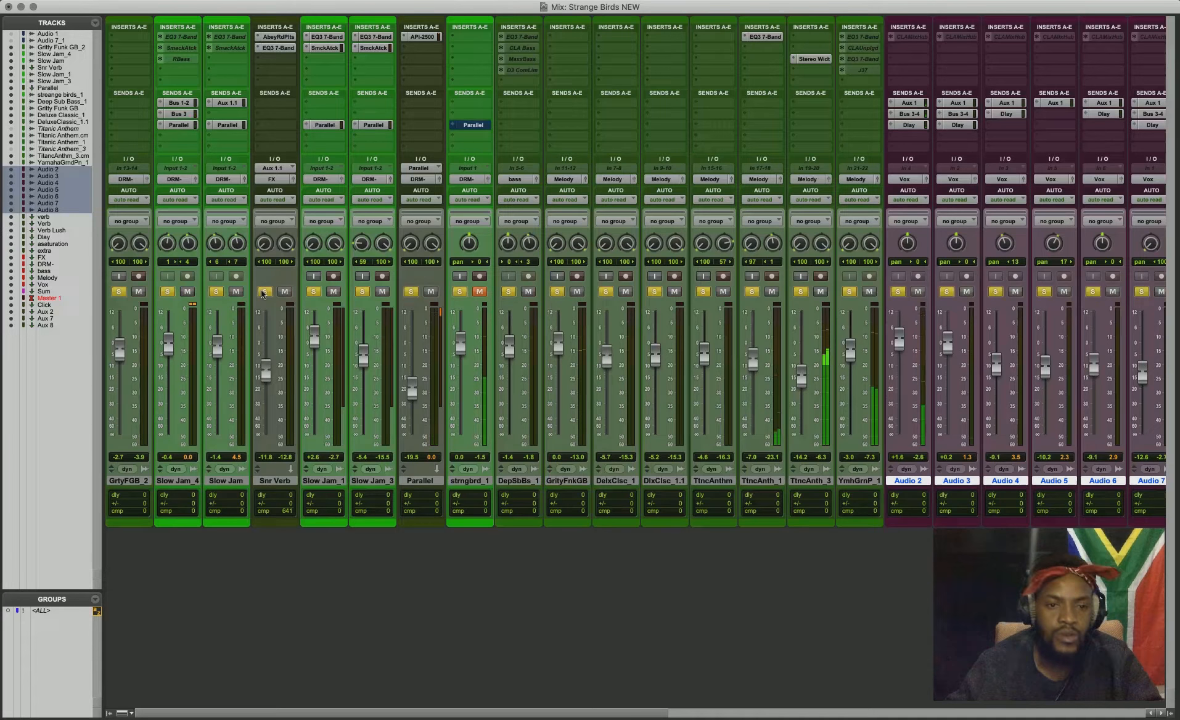
left_click(264, 291, "alt")
left_click(217, 292)
left_click(264, 291)
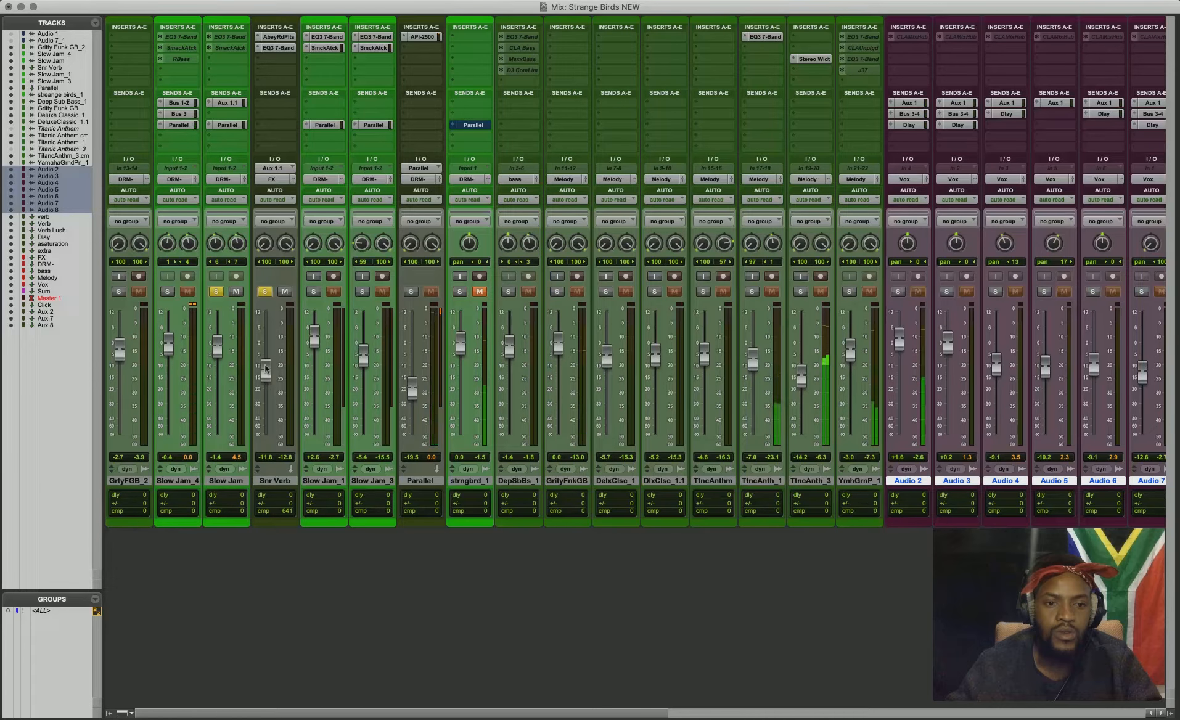
left_click(283, 292)
left_click(284, 291)
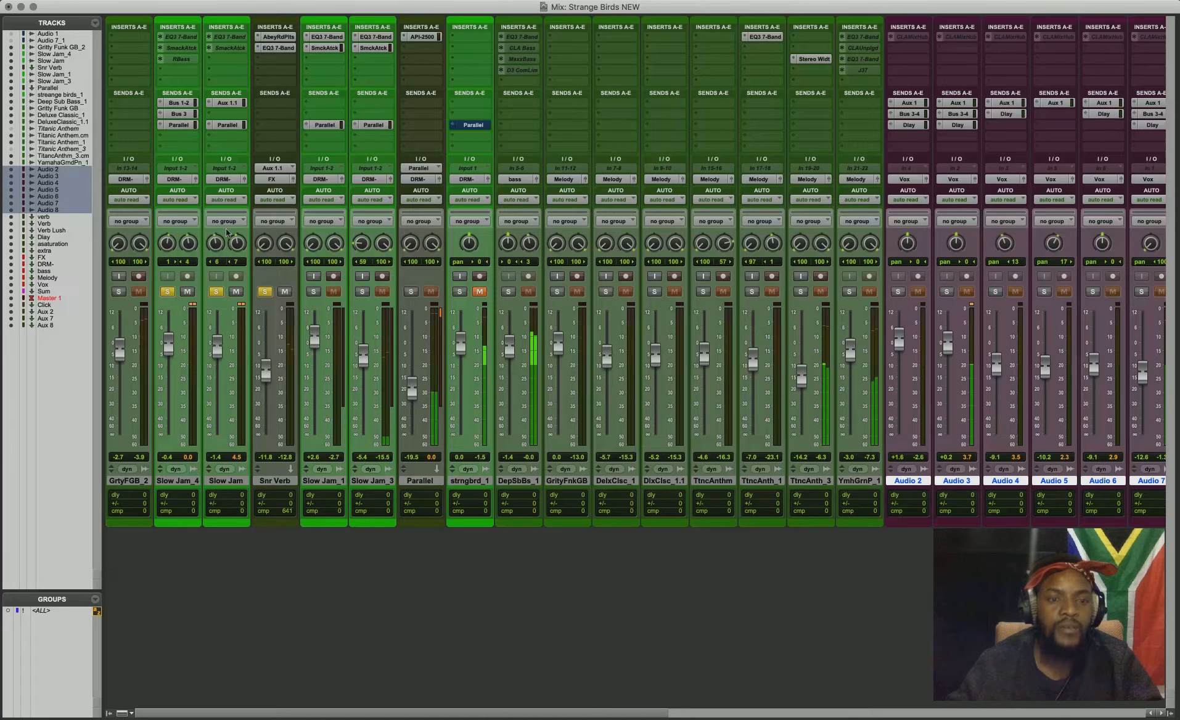
Step: Add Slow Jam_4, Slow Jam_1 and Slow Jam_3 to the solo and adjust the right pan of Slow Jam_3
left_click(167, 291)
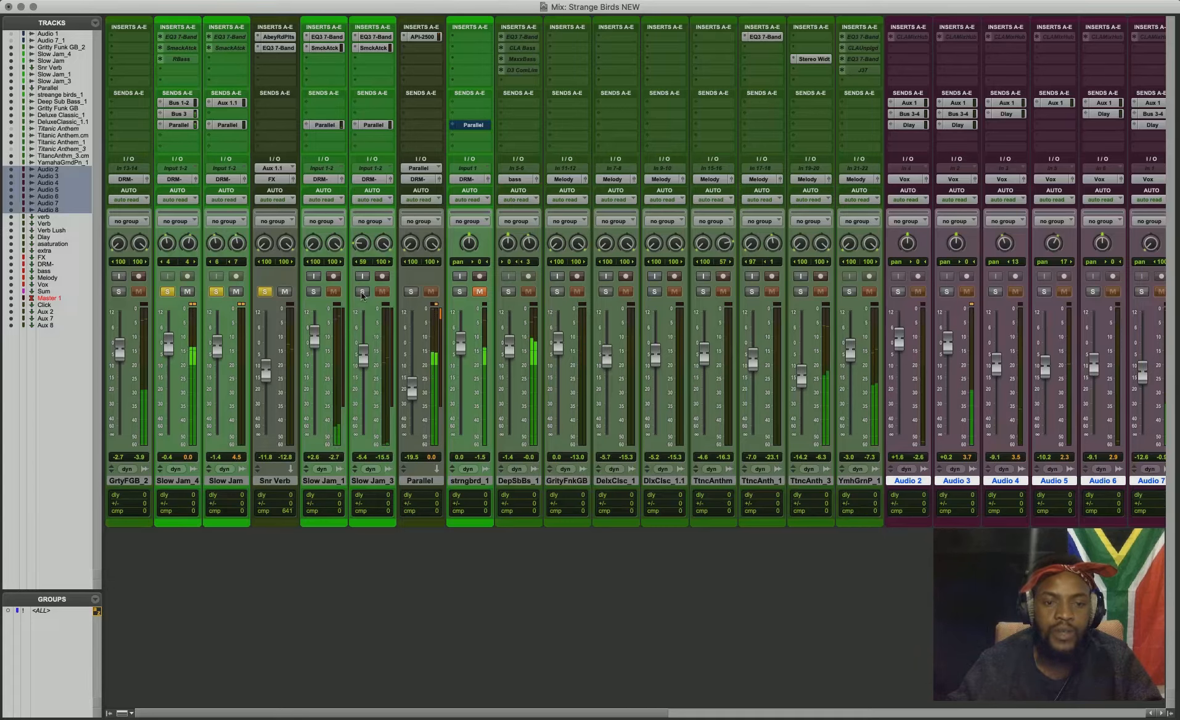
left_click(313, 291)
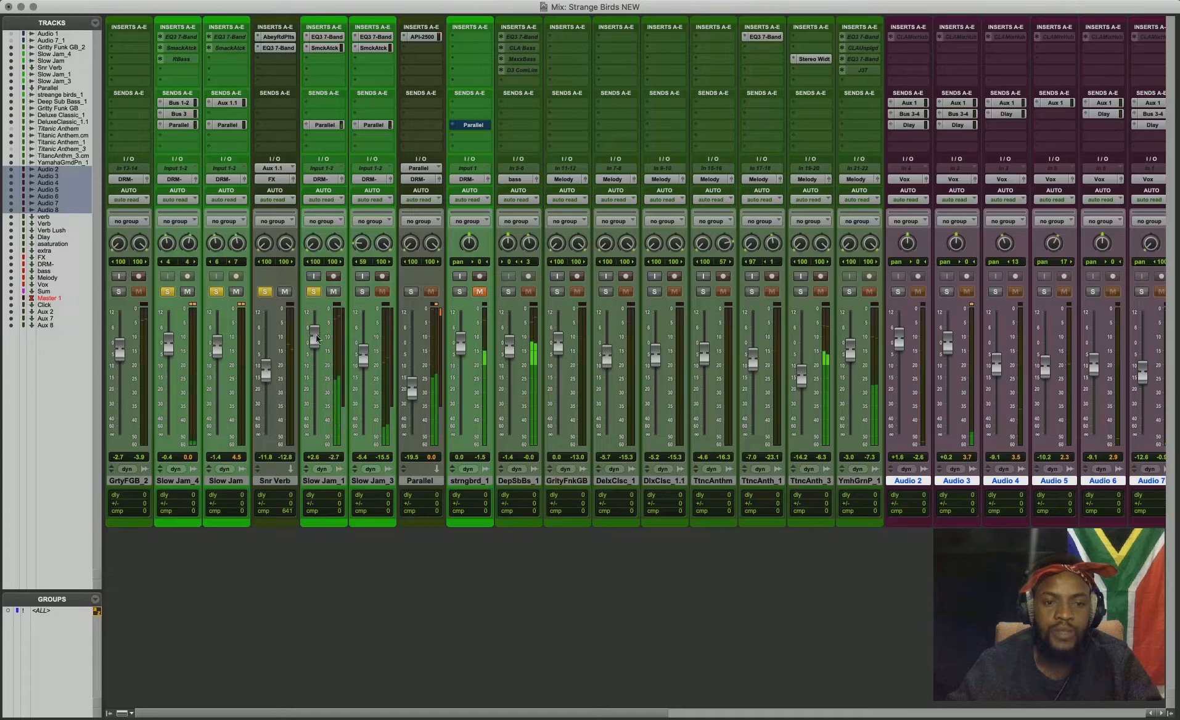
left_click(364, 293)
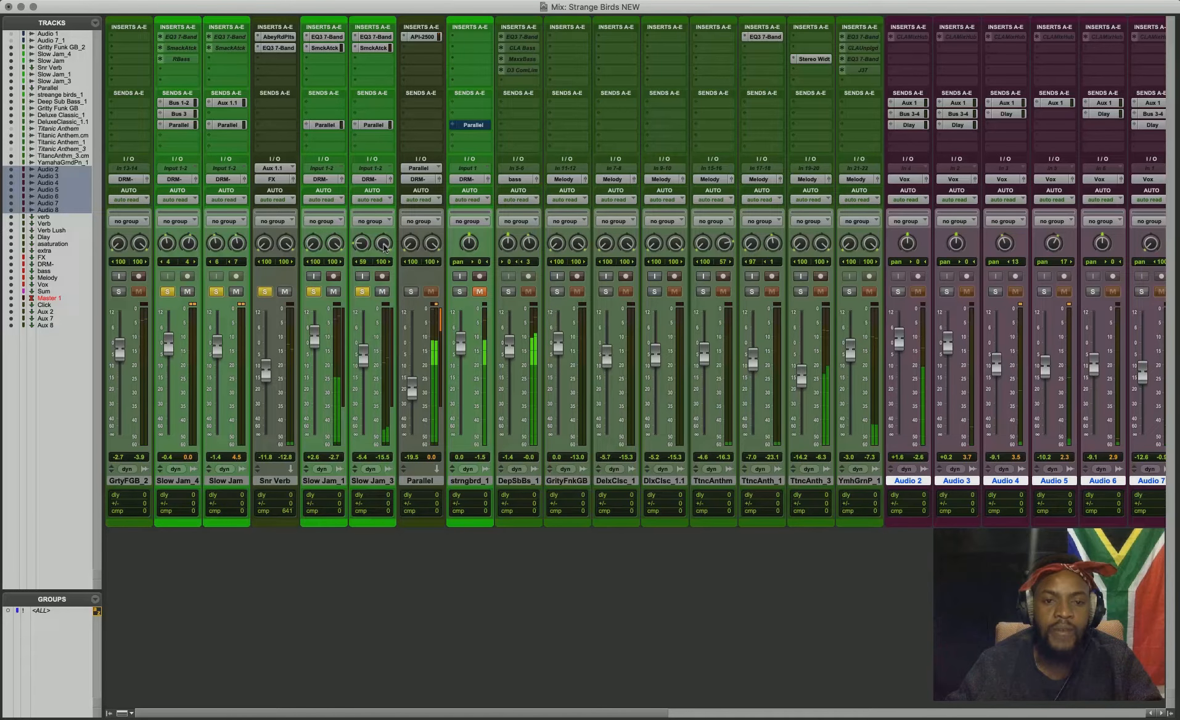
left_click_drag(383, 244, 382, 247)
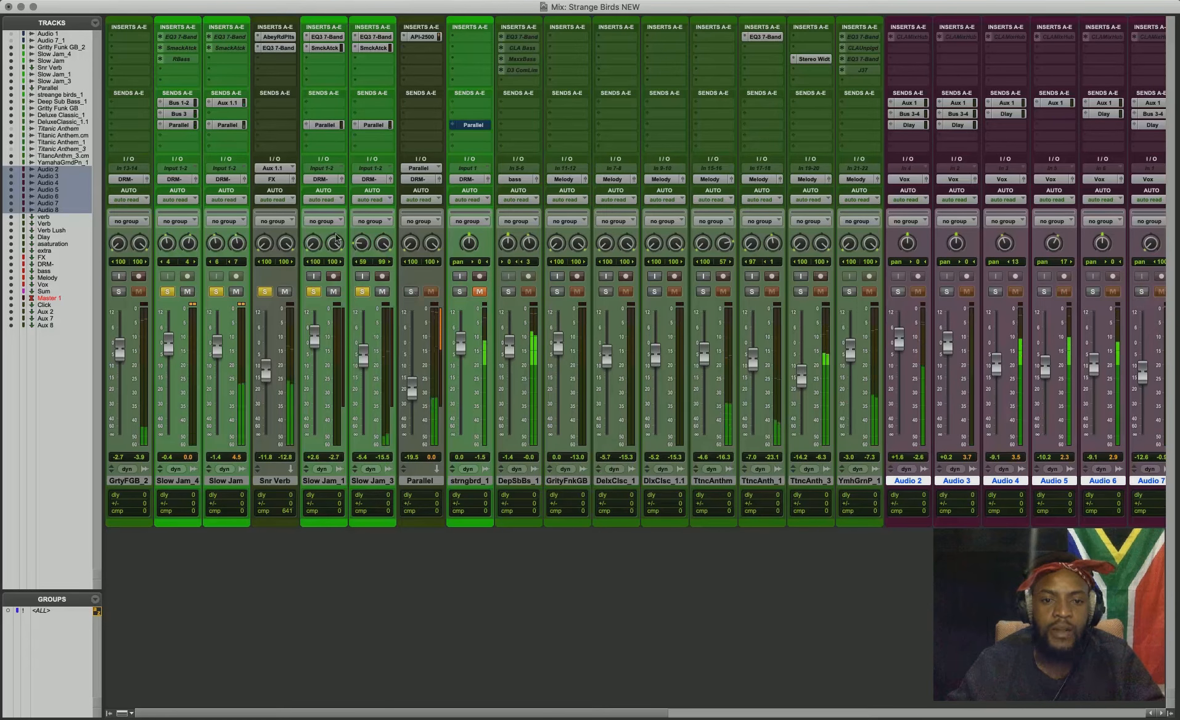
Step: Solo the Parallel track with its API-2500 compressor open and compare the drums with the track muted and unmuted
left_click(411, 292)
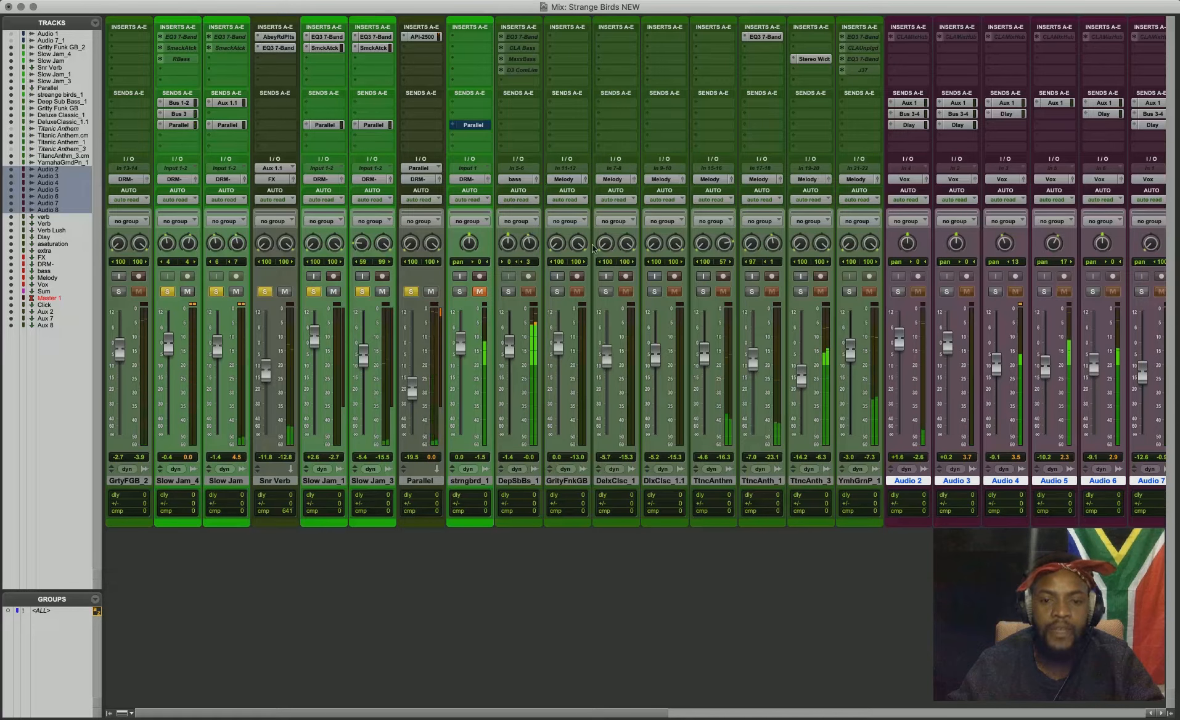
left_click(425, 37)
left_click_drag(358, 217, 848, 95)
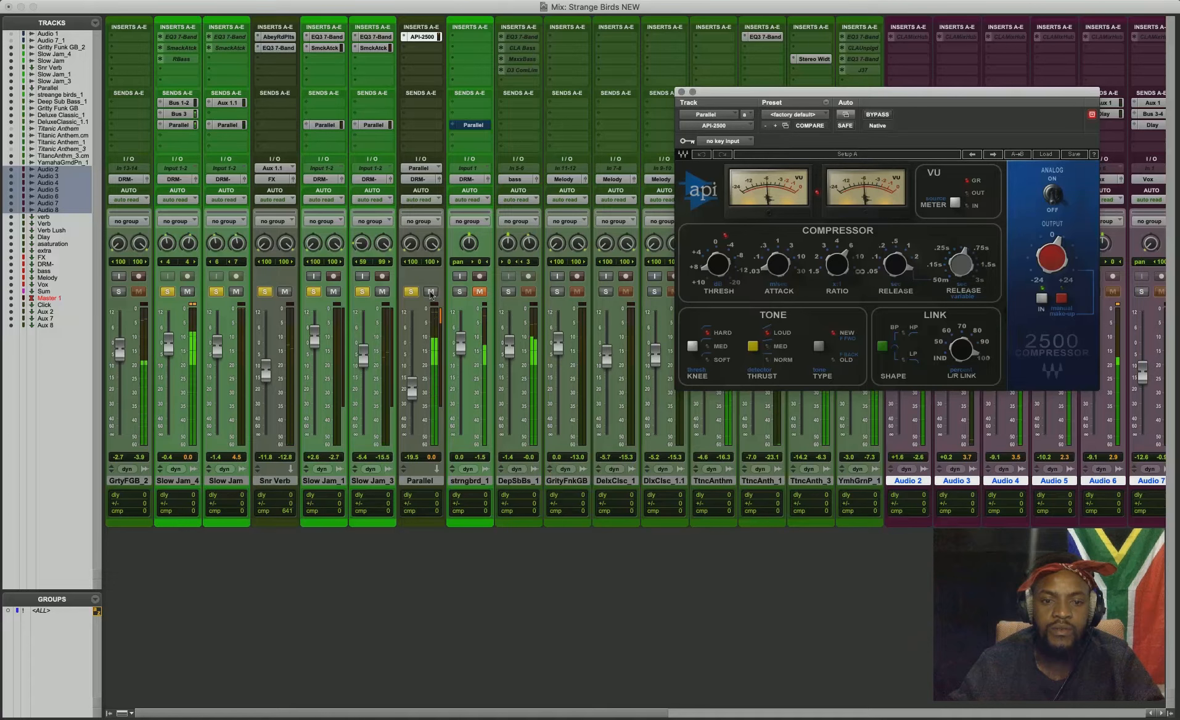
left_click(431, 293)
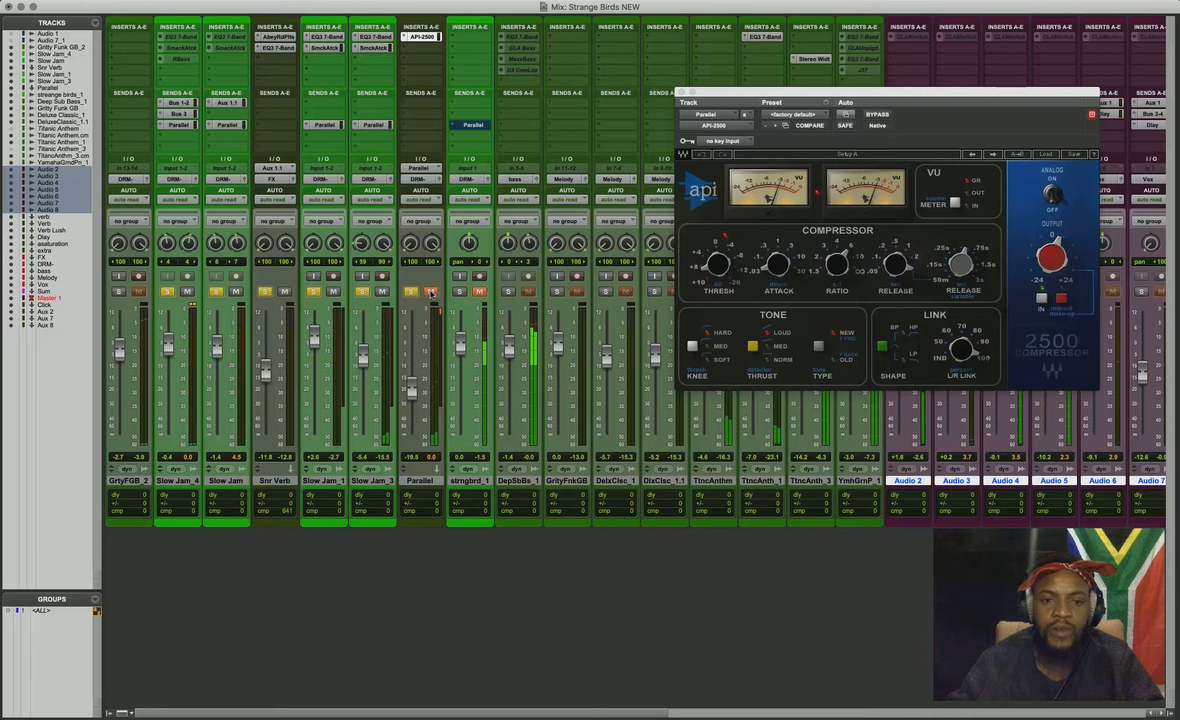
left_click(431, 293)
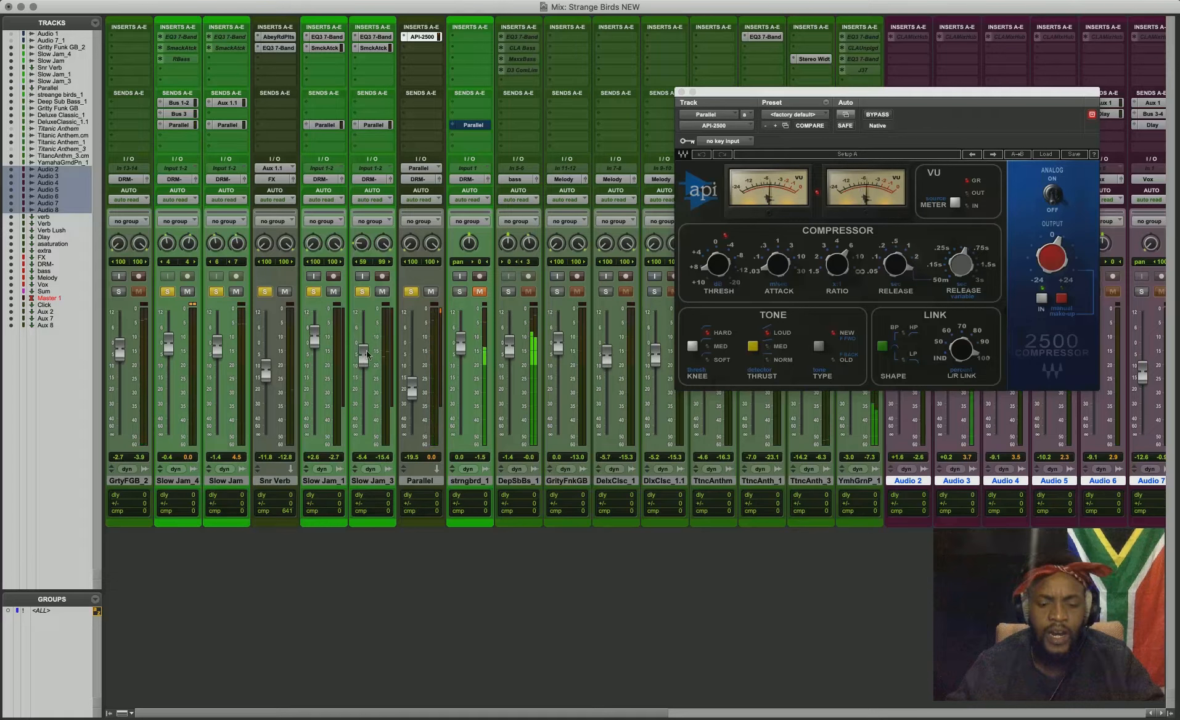
Step: Raise the Slow Jam_3 fader to -2.7 dB and close the API-2500 compressor
left_click_drag(366, 350, 366, 340)
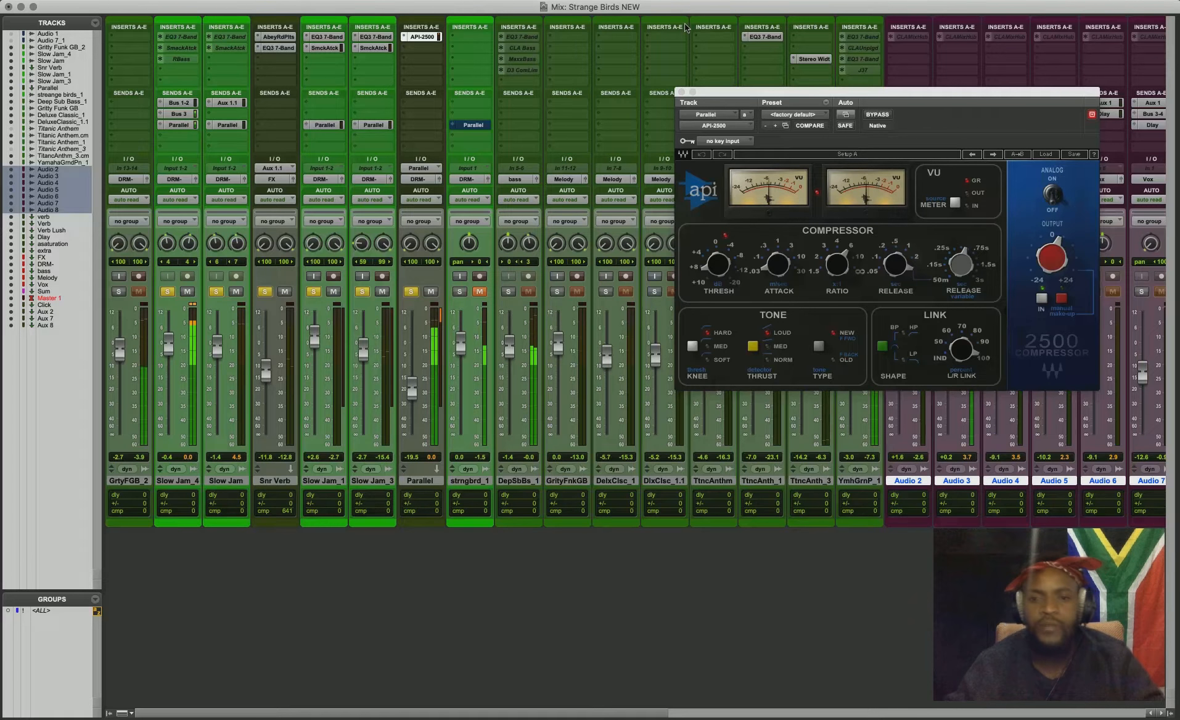
left_click(680, 93)
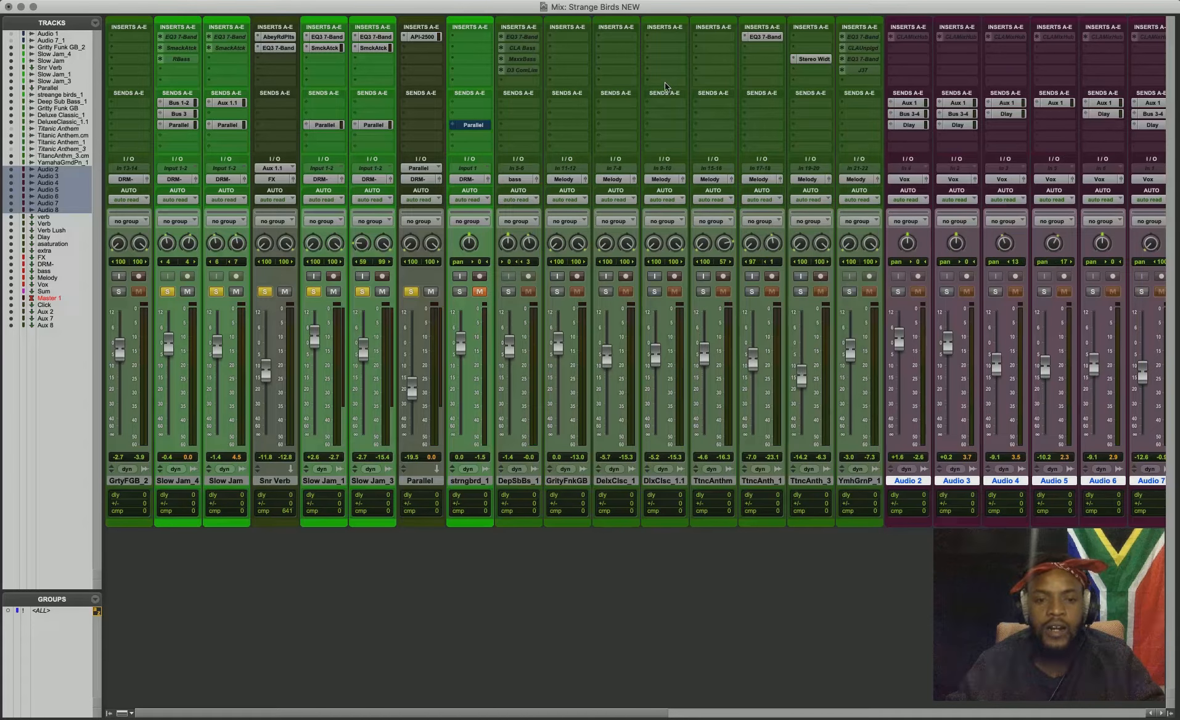
Step: Resume playback and clear the solo from all drum tracks
key("space")
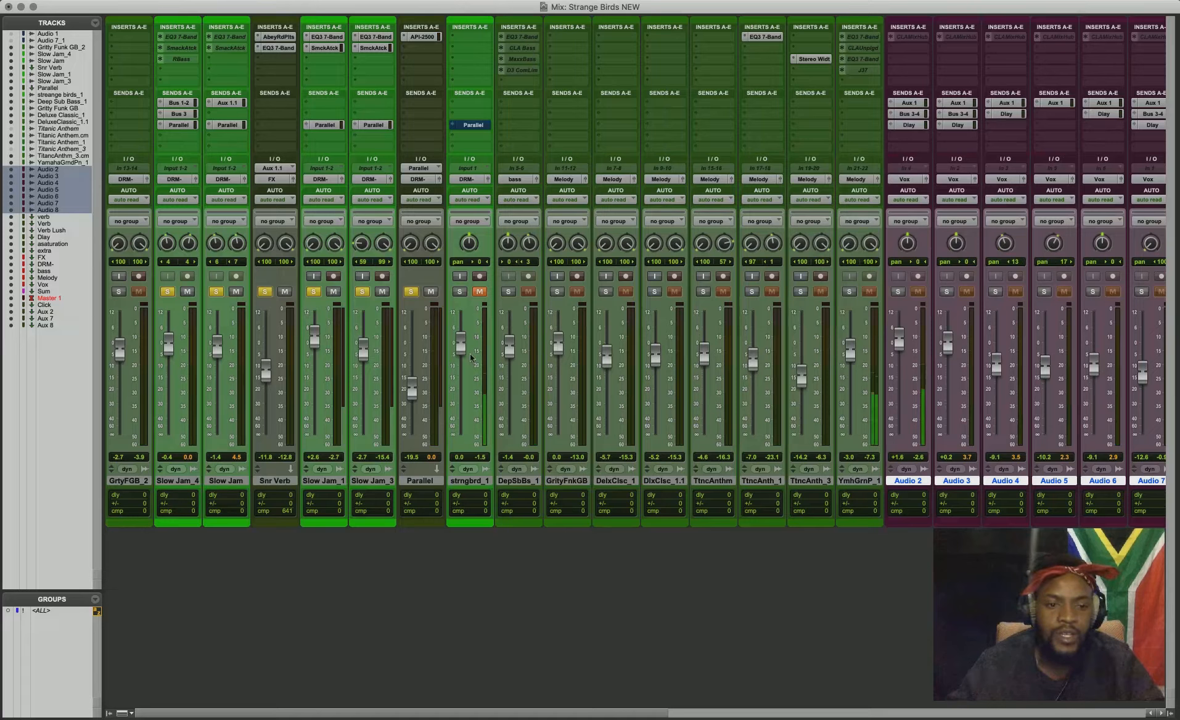
left_click(170, 292)
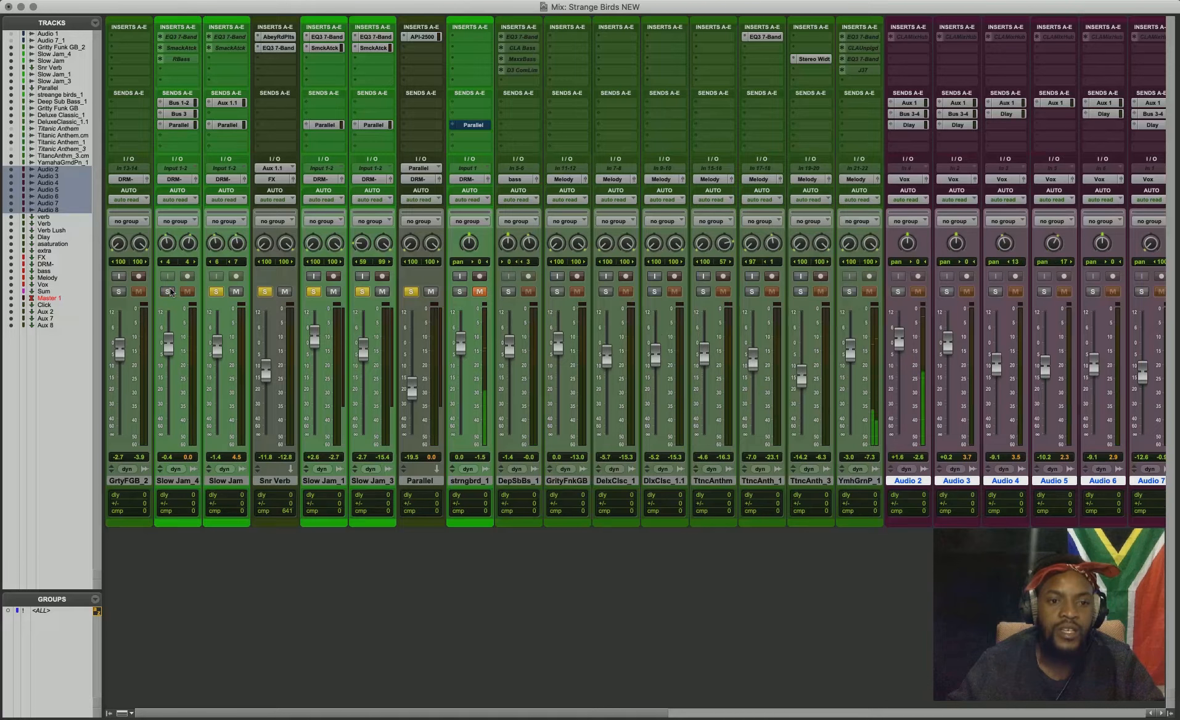
left_click(170, 292)
left_click(170, 292, "alt")
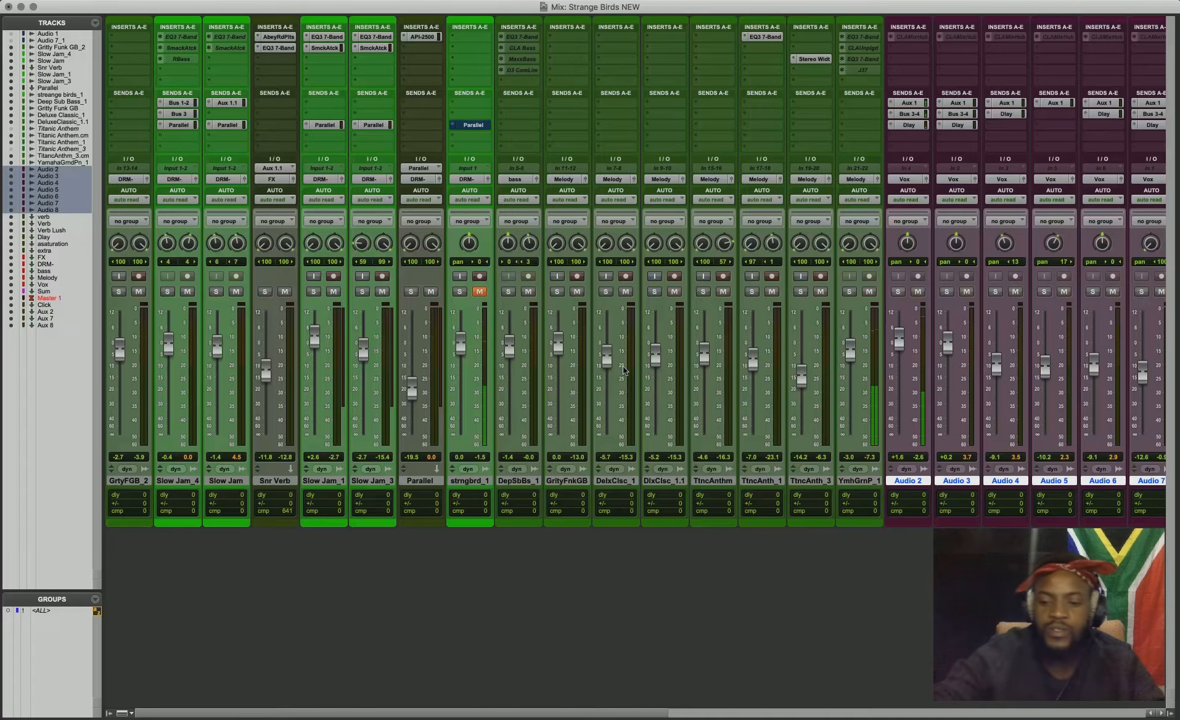
Step: Play the song from about 2:01 and solo the GrtyFGB_2 track for a listen, clearing the solo again
key("super+equal")
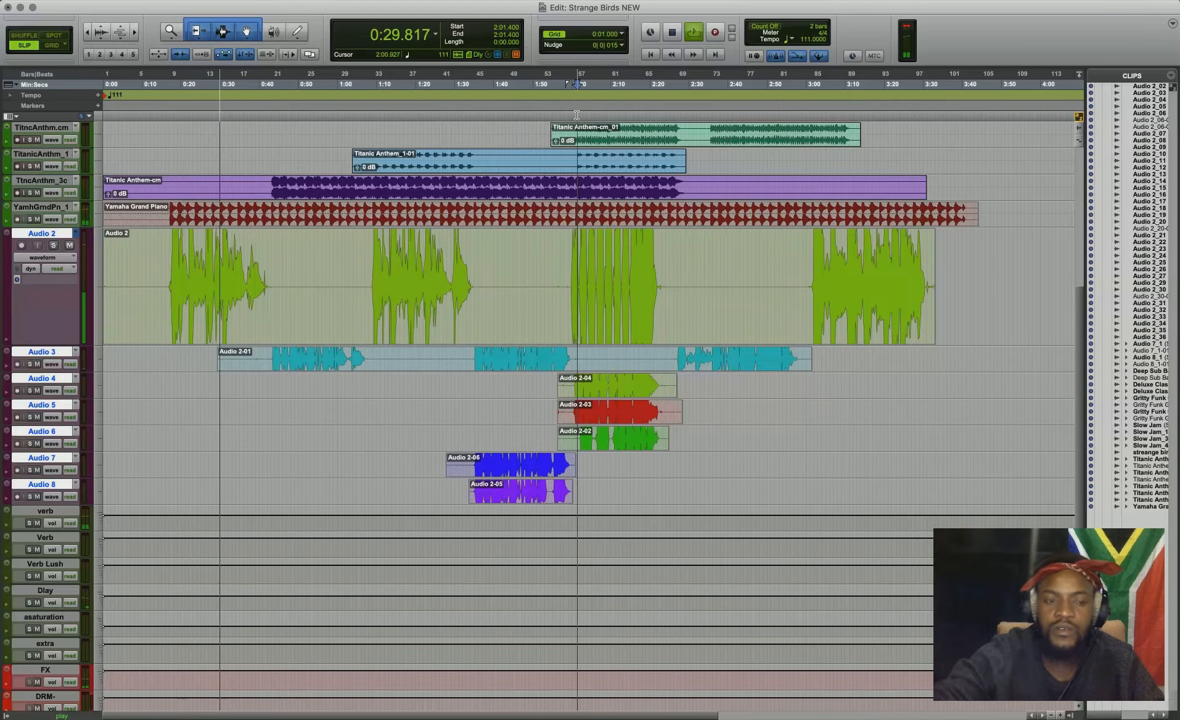
key("super+equal")
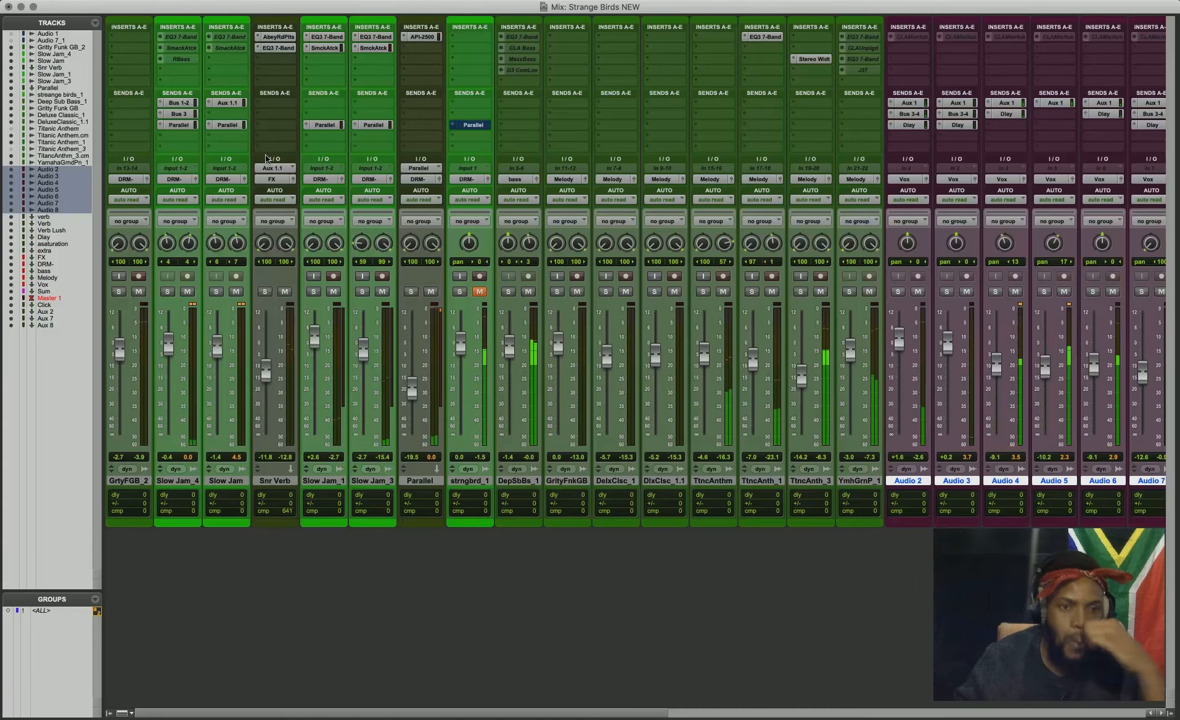
left_click(120, 291)
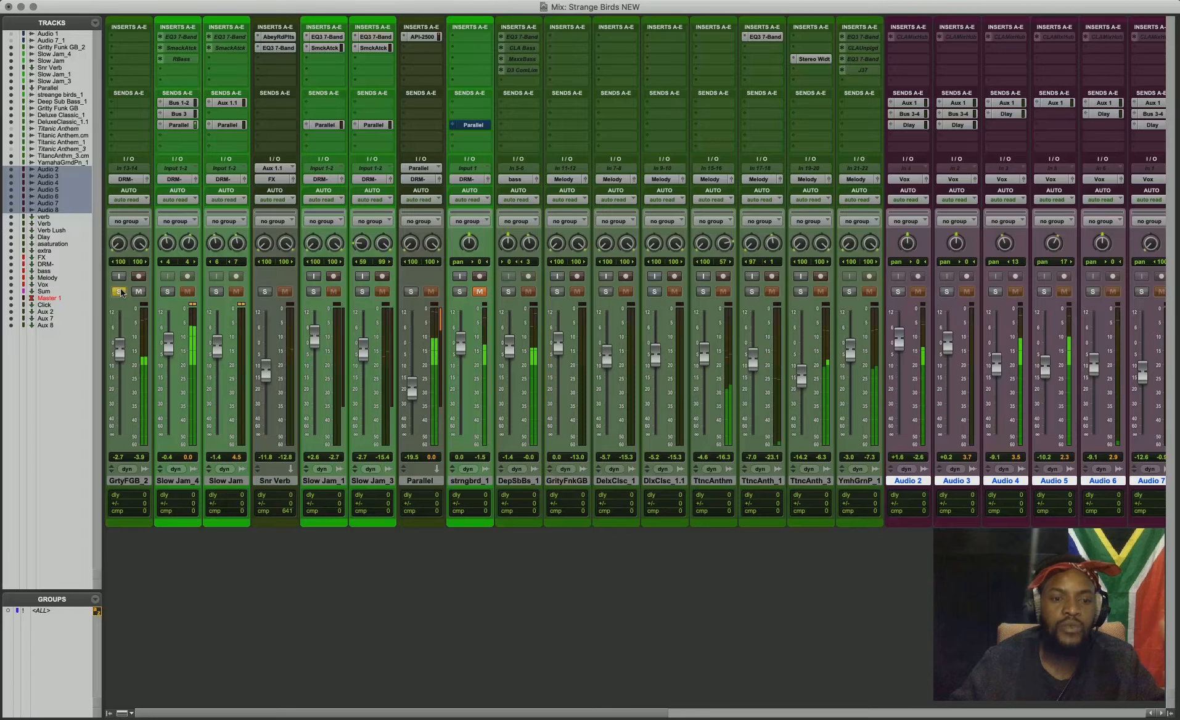
left_click(120, 291)
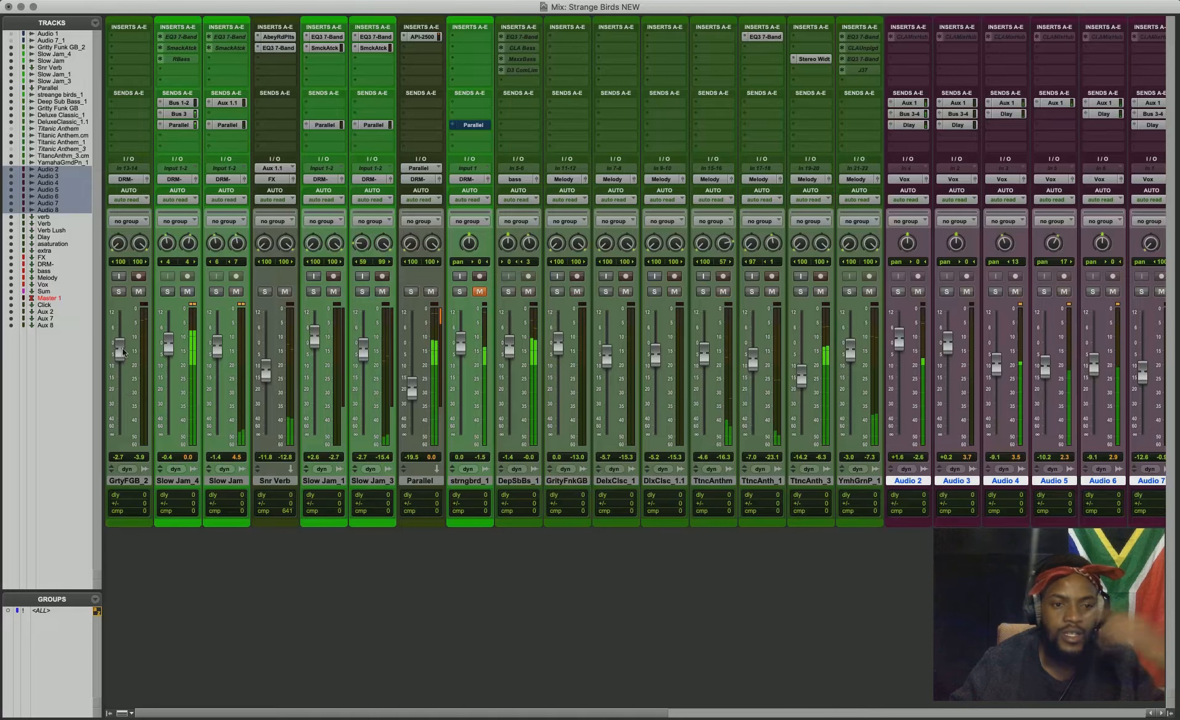
Step: Solo the DepSbBs_1 track, activate its plug-ins, and play it with all four inserts bypassed
left_click(508, 291)
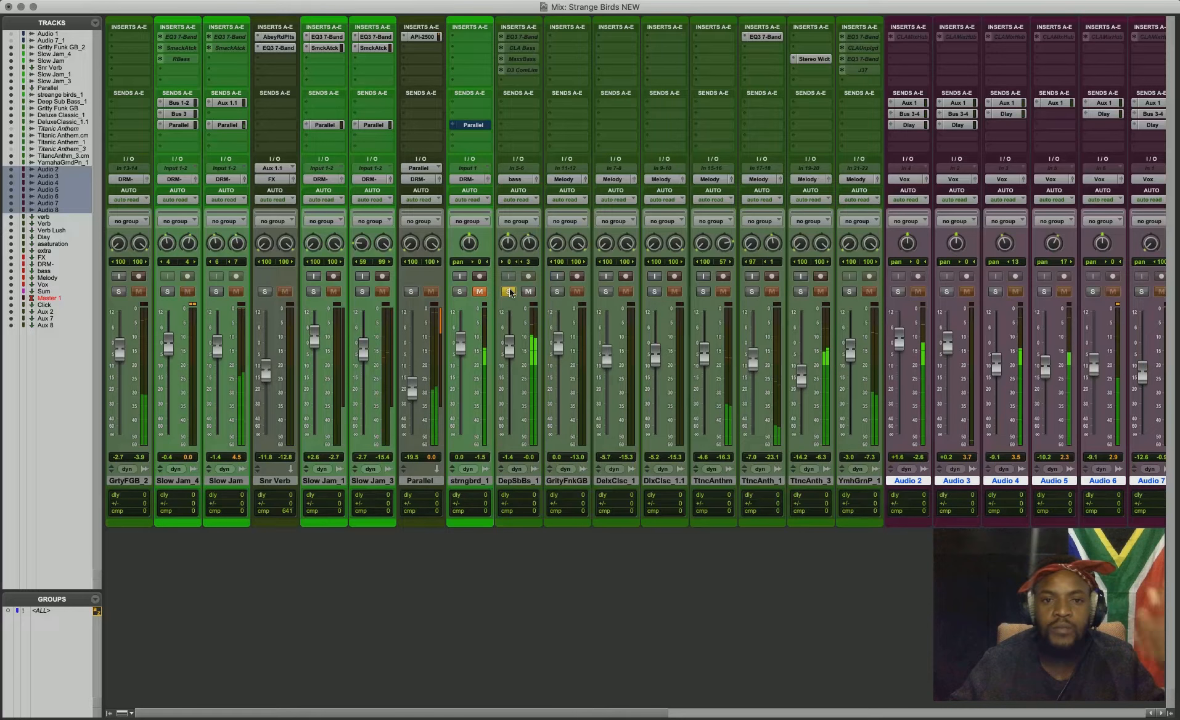
left_click(526, 484)
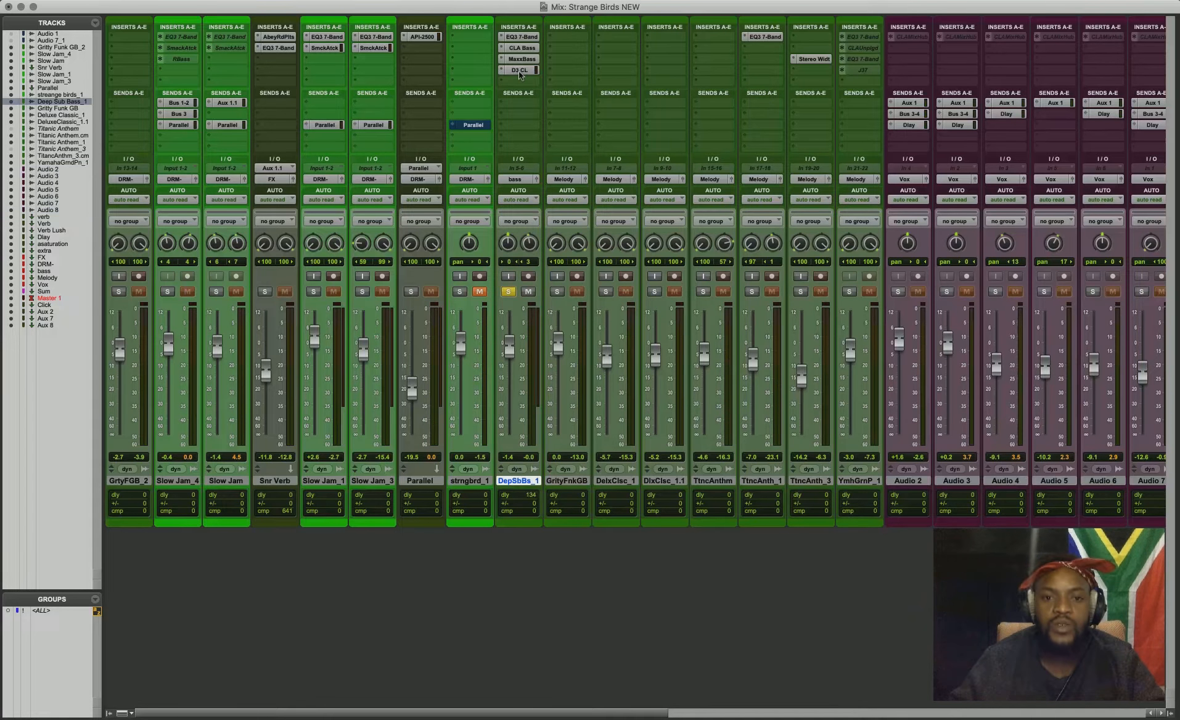
left_click(520, 58, "super")
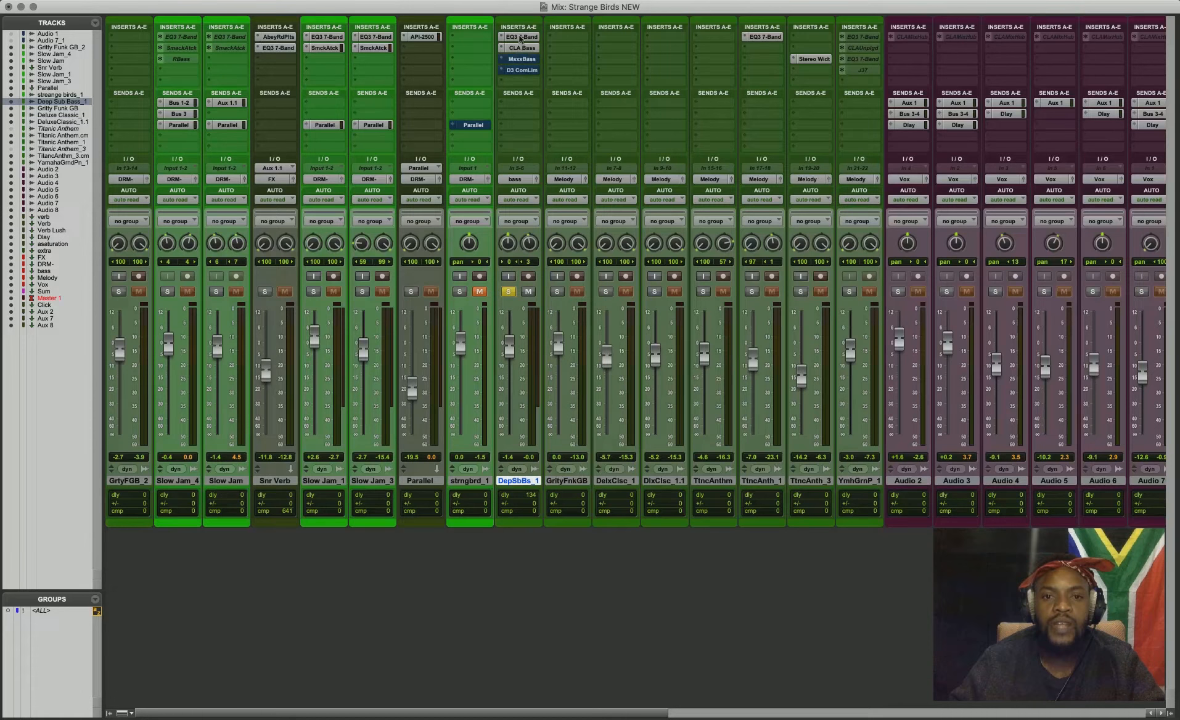
left_click(520, 47, "super")
left_click(521, 37, "super")
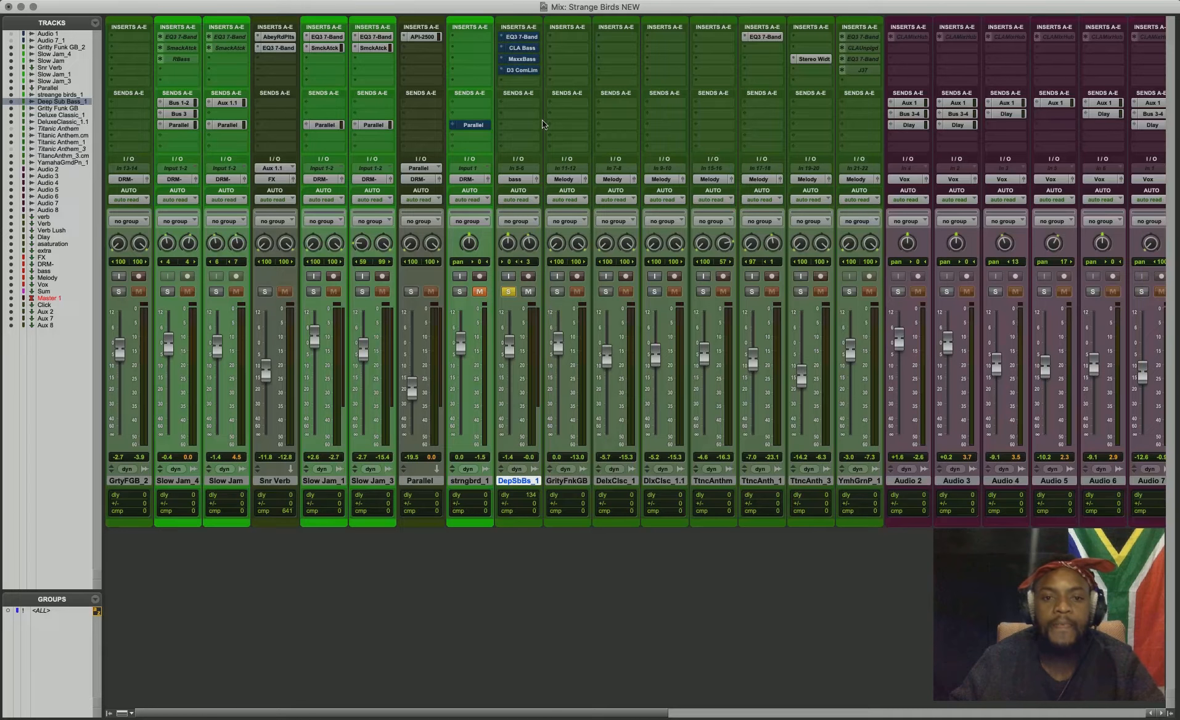
key("space")
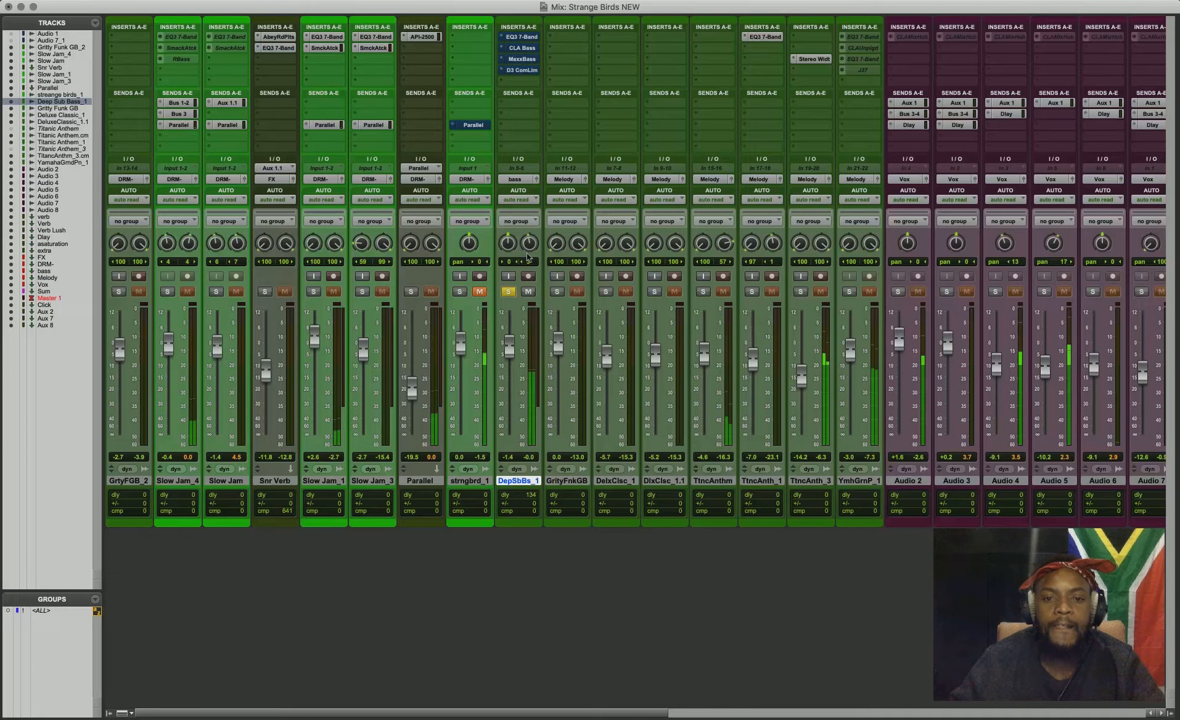
Step: Enable the EQ3 7-Band on DepSbBs_1, compare its MF band off and on, and set the output to -1.0 dB
left_click(523, 37, "super")
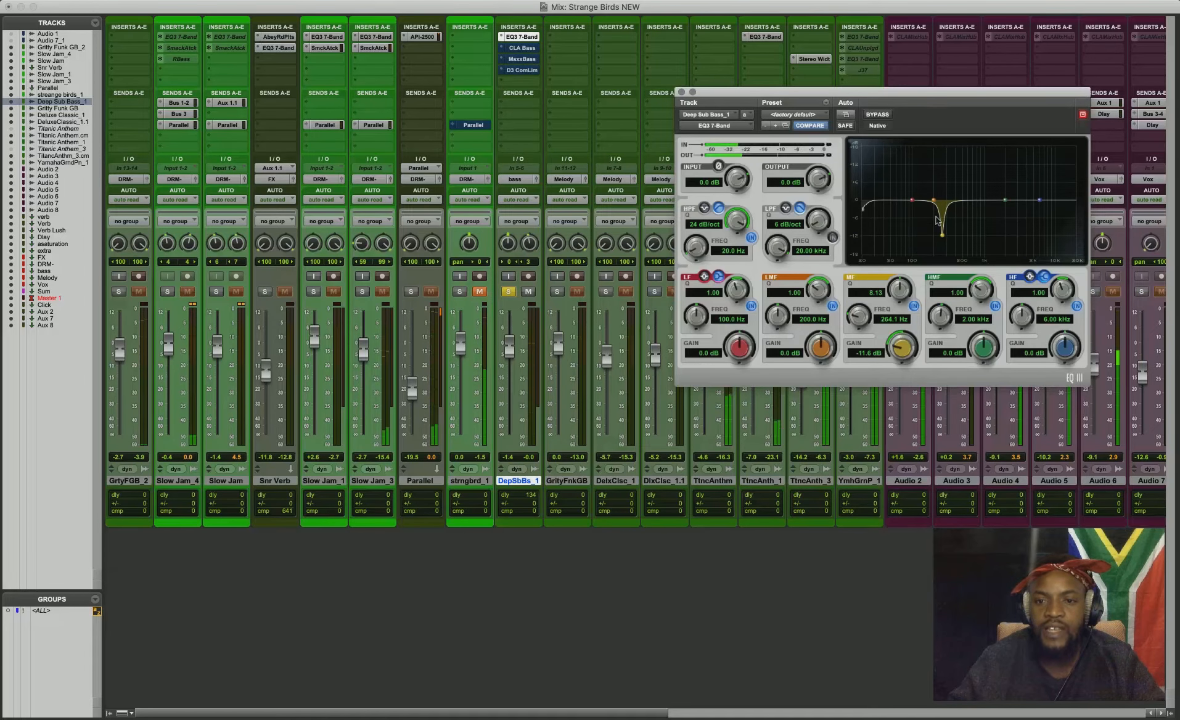
left_click(913, 306)
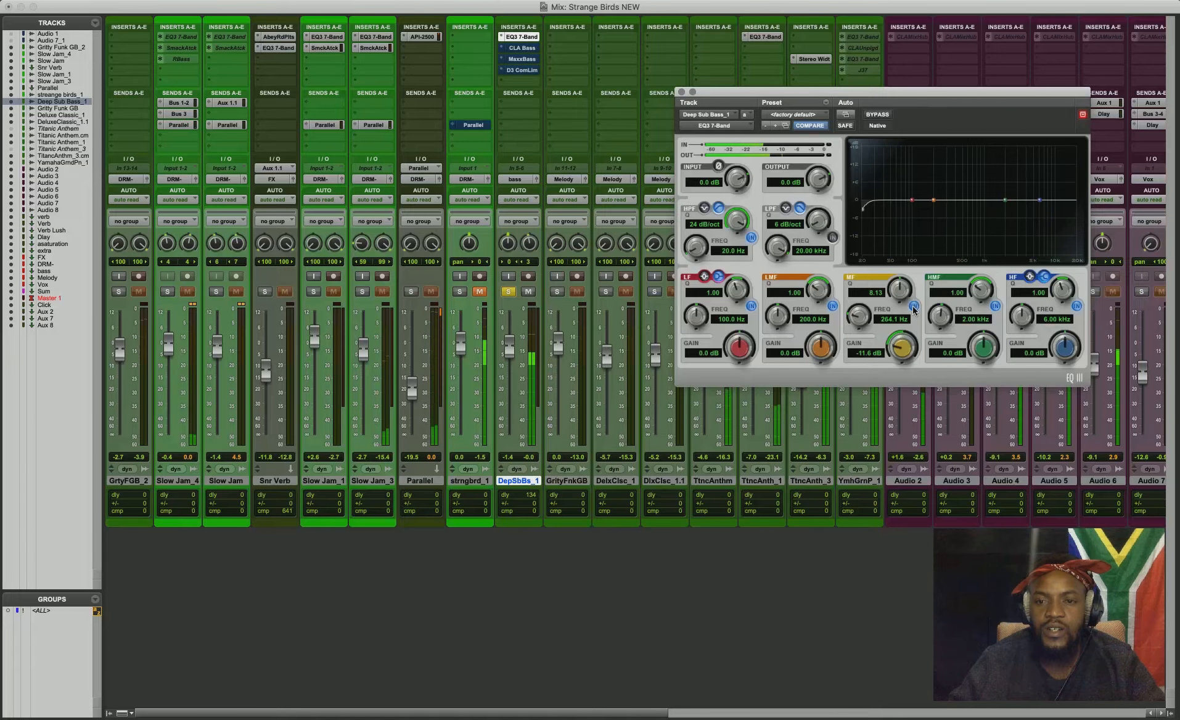
left_click(913, 306)
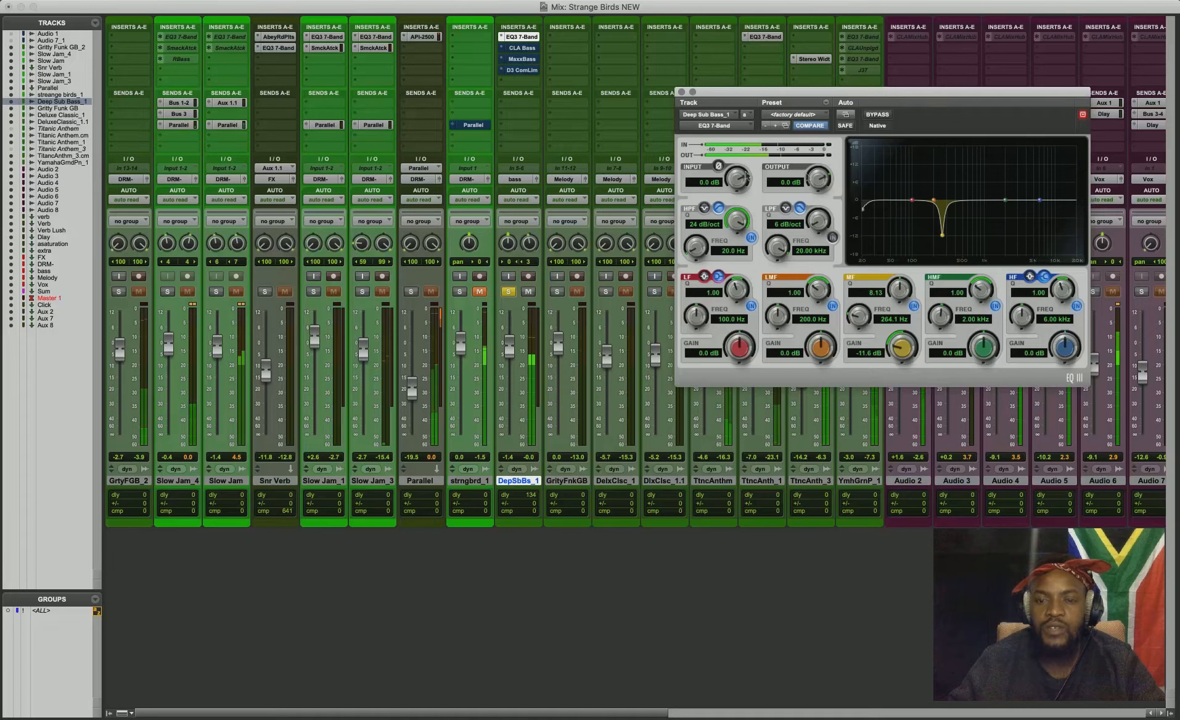
scroll(812, 184, "down", 3)
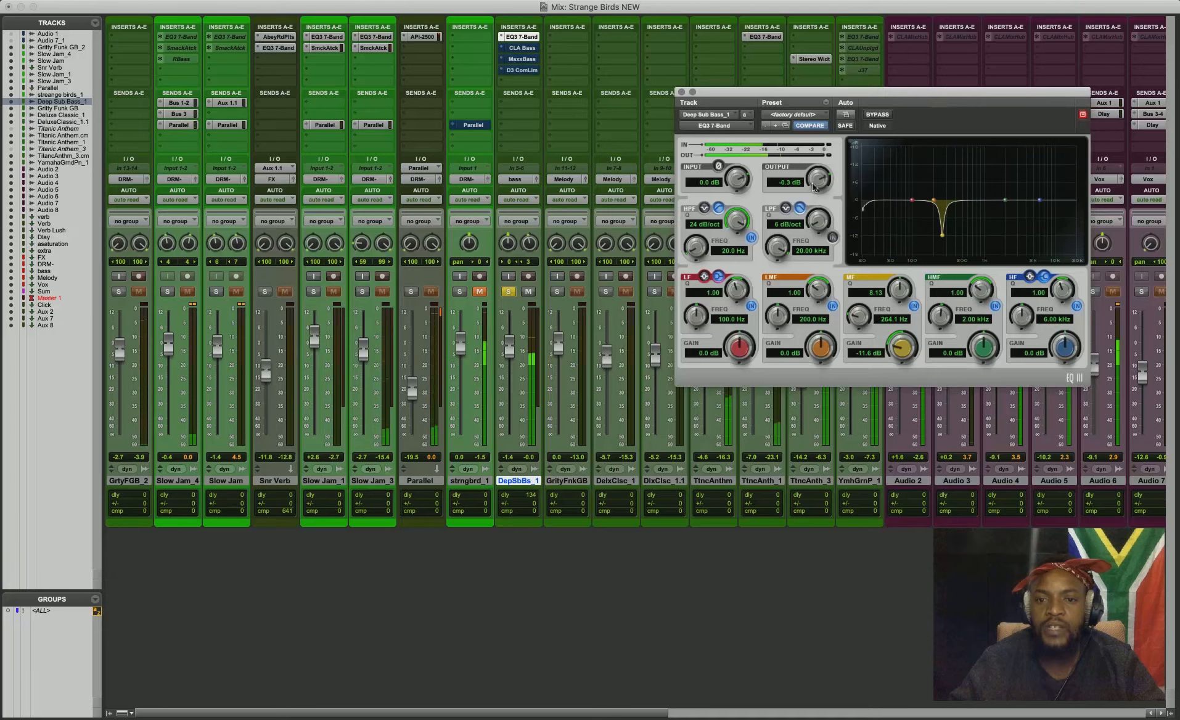
left_click_drag(811, 184, 818, 212)
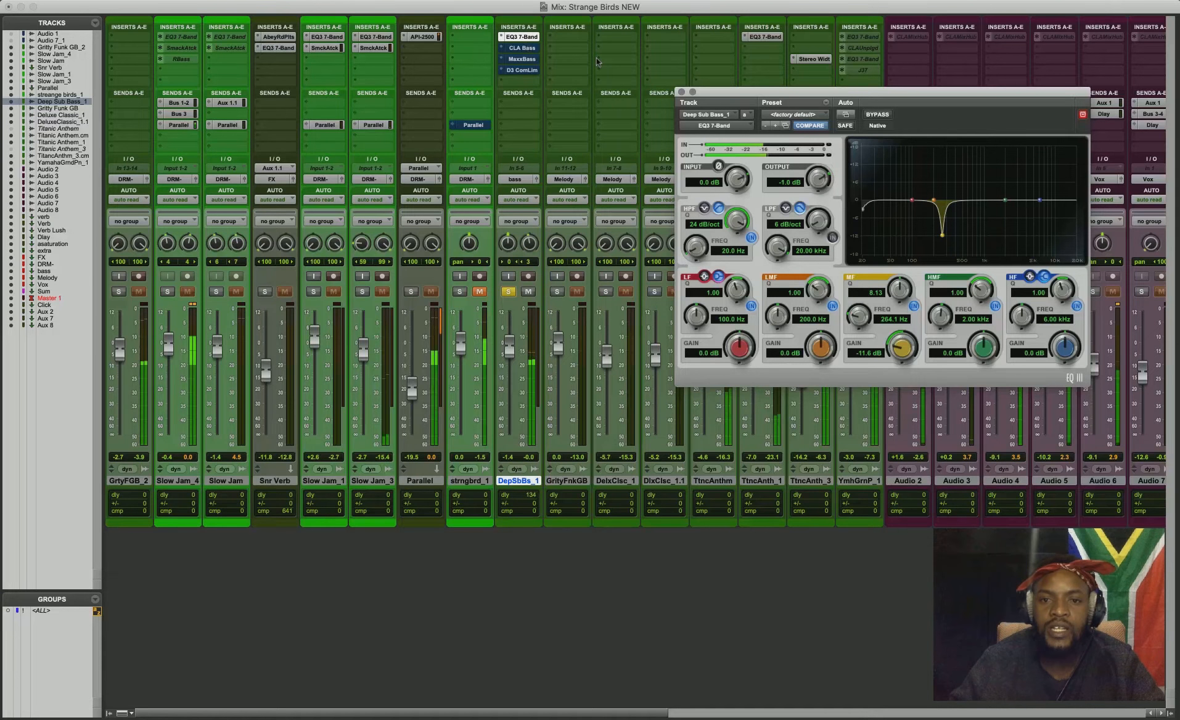
Step: Enable the CLA Bass plug-in on DepSbBs_1 and compare the bass with its distortion off and on
left_click(526, 48)
left_click(883, 116)
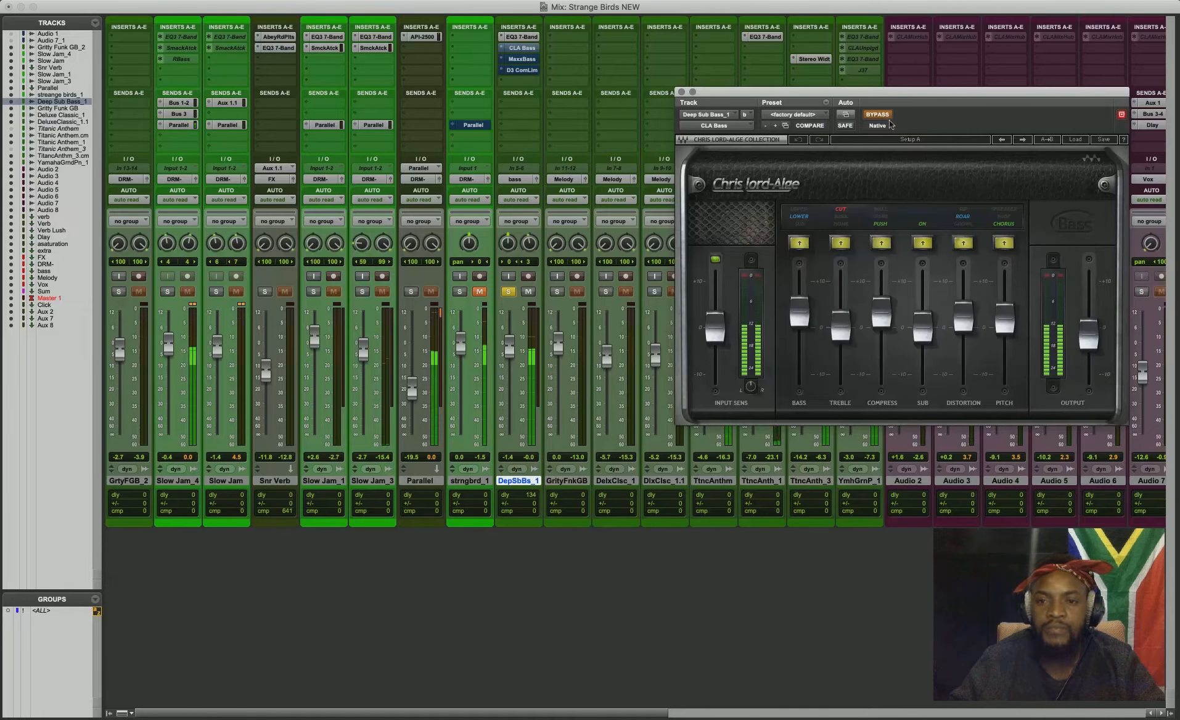
left_click(883, 115)
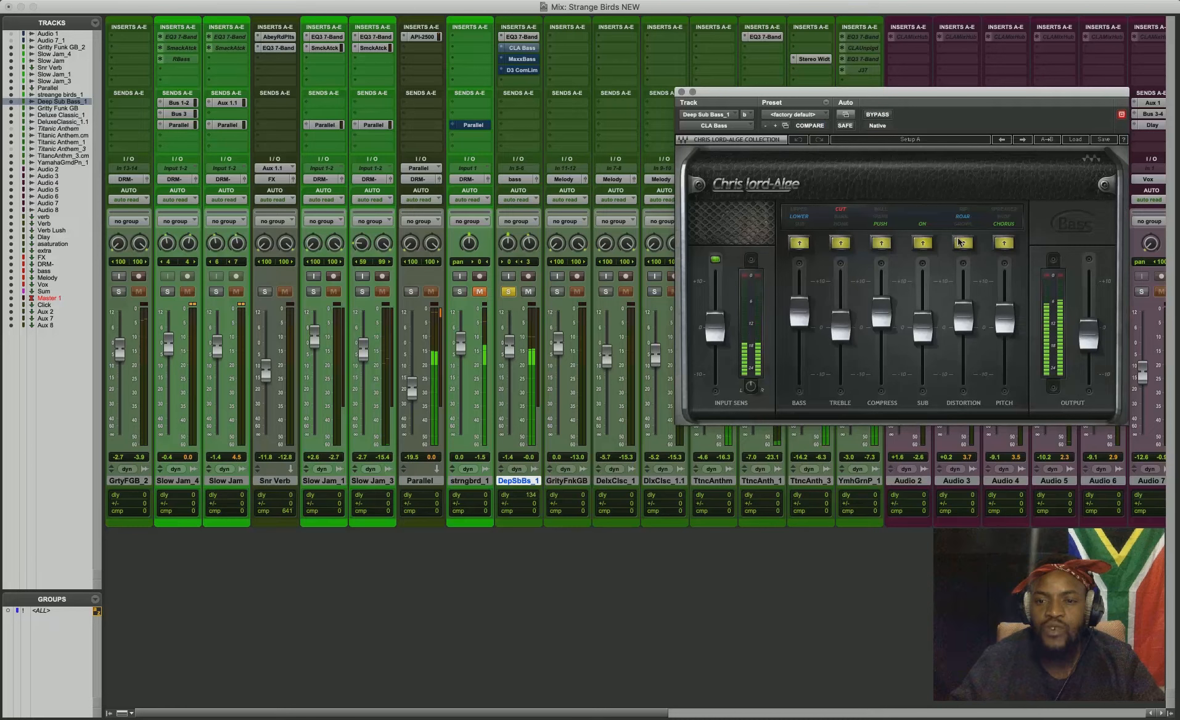
left_click(961, 243)
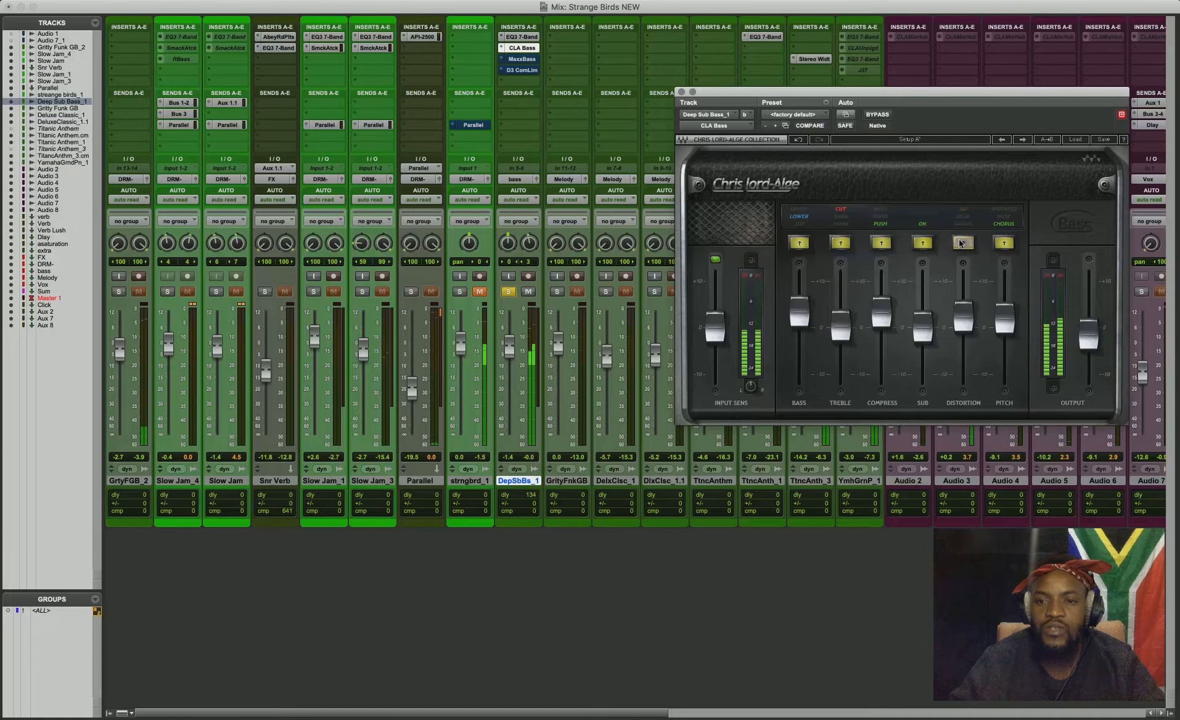
left_click(961, 242)
left_click(962, 243)
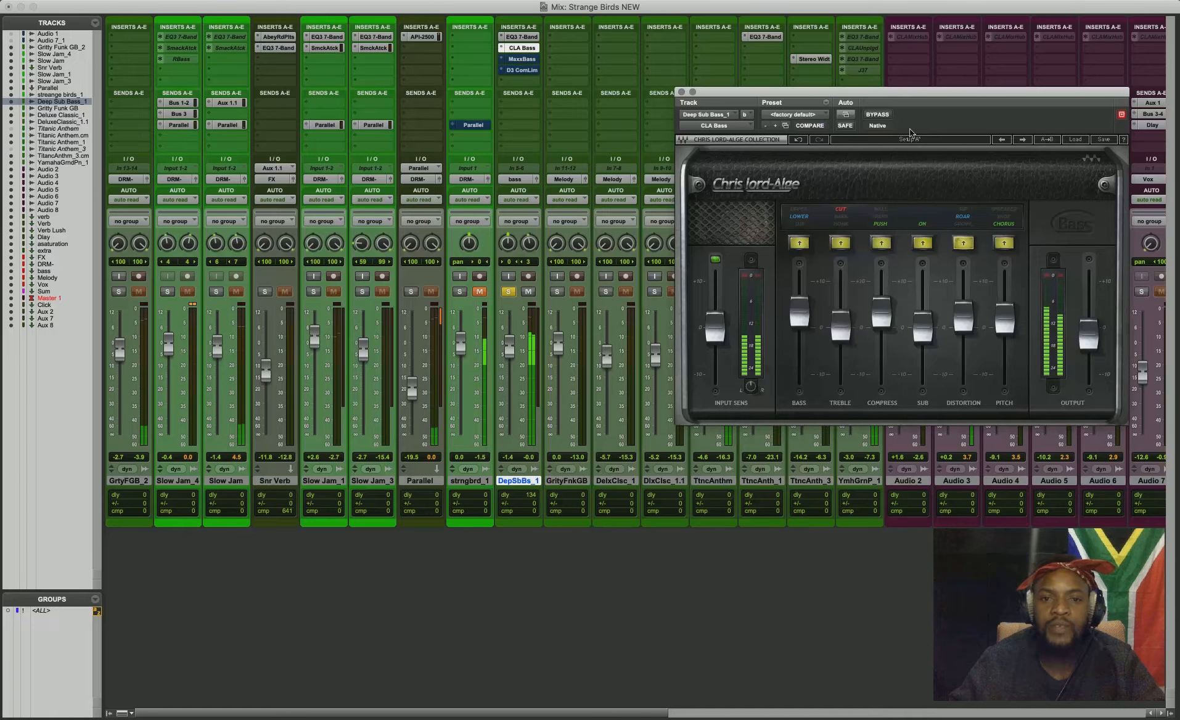
Step: Enable the MaxxBass and Dyn3 Compressor/Limiter plug-ins on DepSbBs_1 one after the other and close the plug-in window
left_click(522, 60)
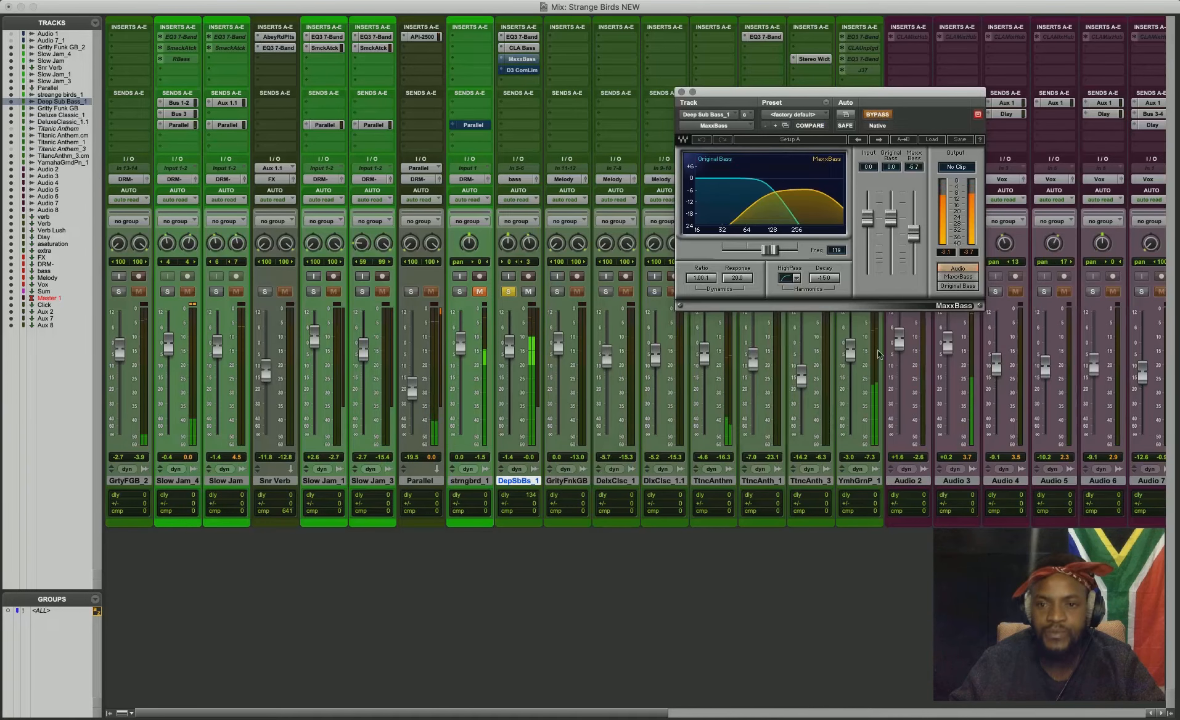
left_click(877, 114)
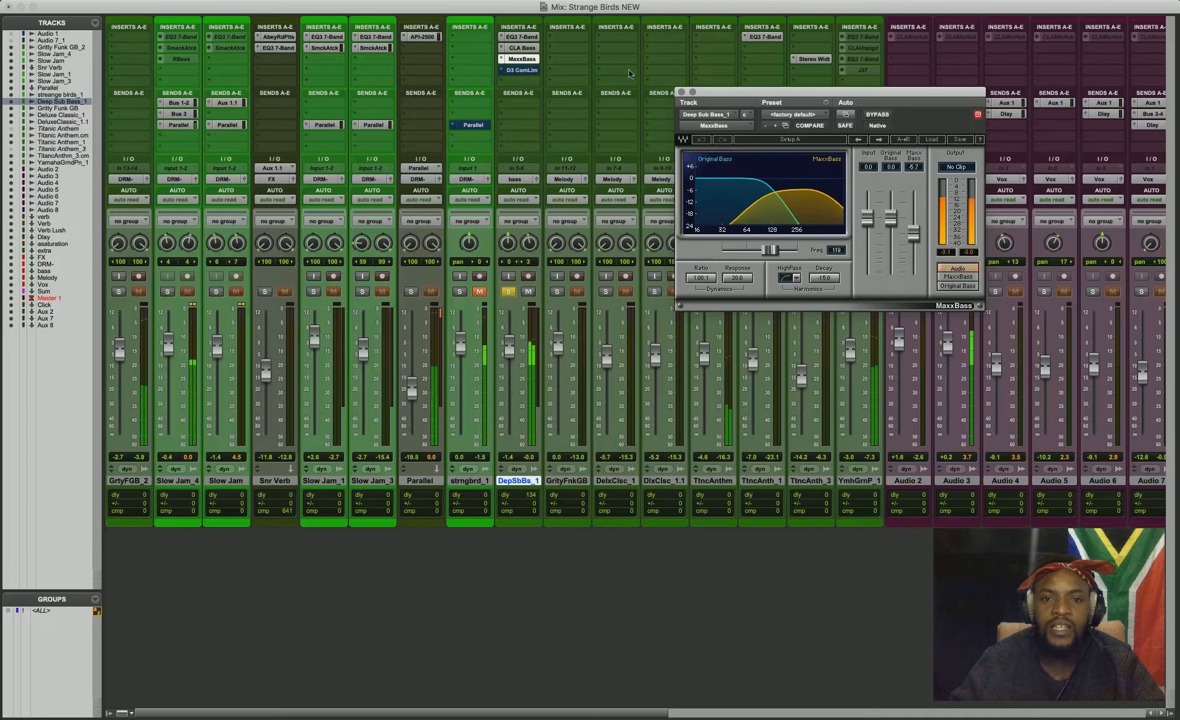
left_click(521, 70)
left_click(876, 114)
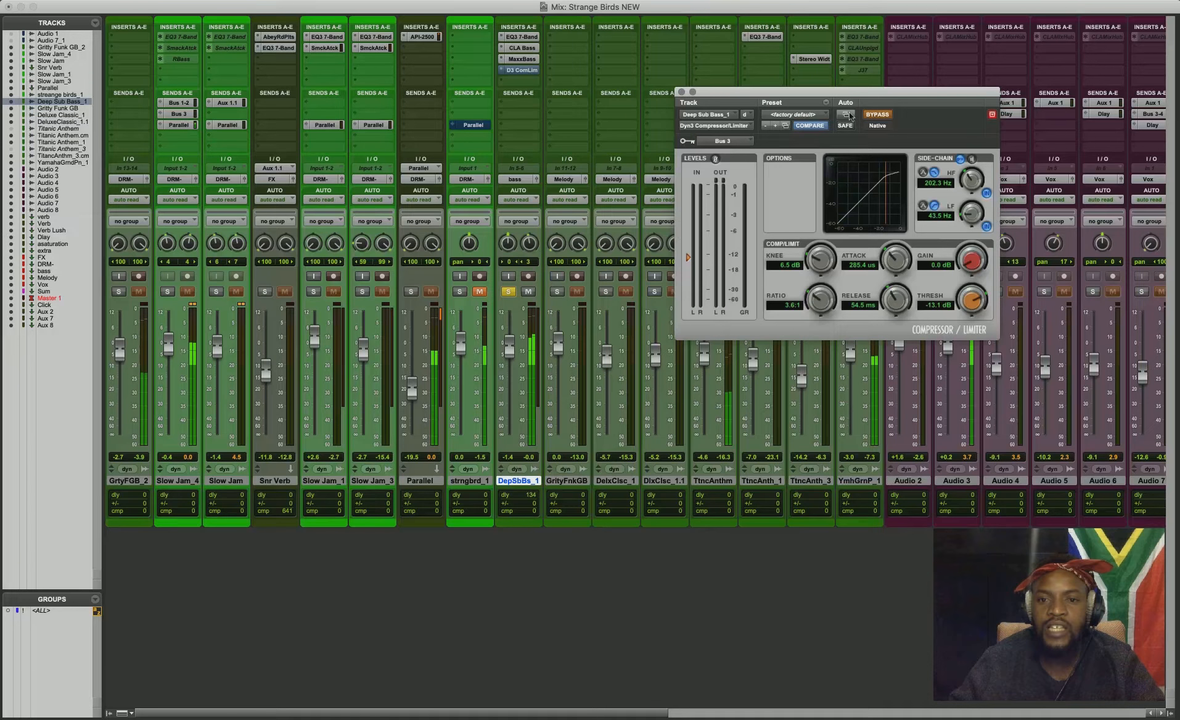
left_click(681, 92)
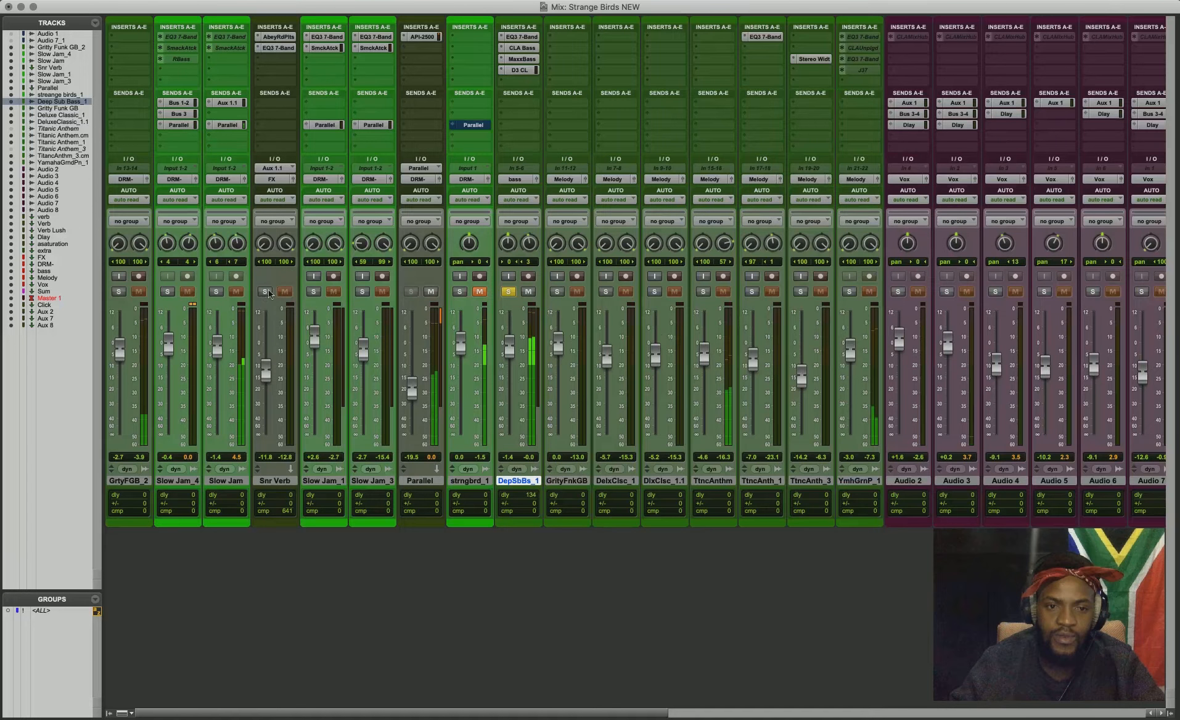
Step: Bring the drum tracks, including Slow Jam and Slow Jam_4, in alongside the soloed DepSbBs_1 bass
left_click(215, 291)
left_click(214, 292, "super")
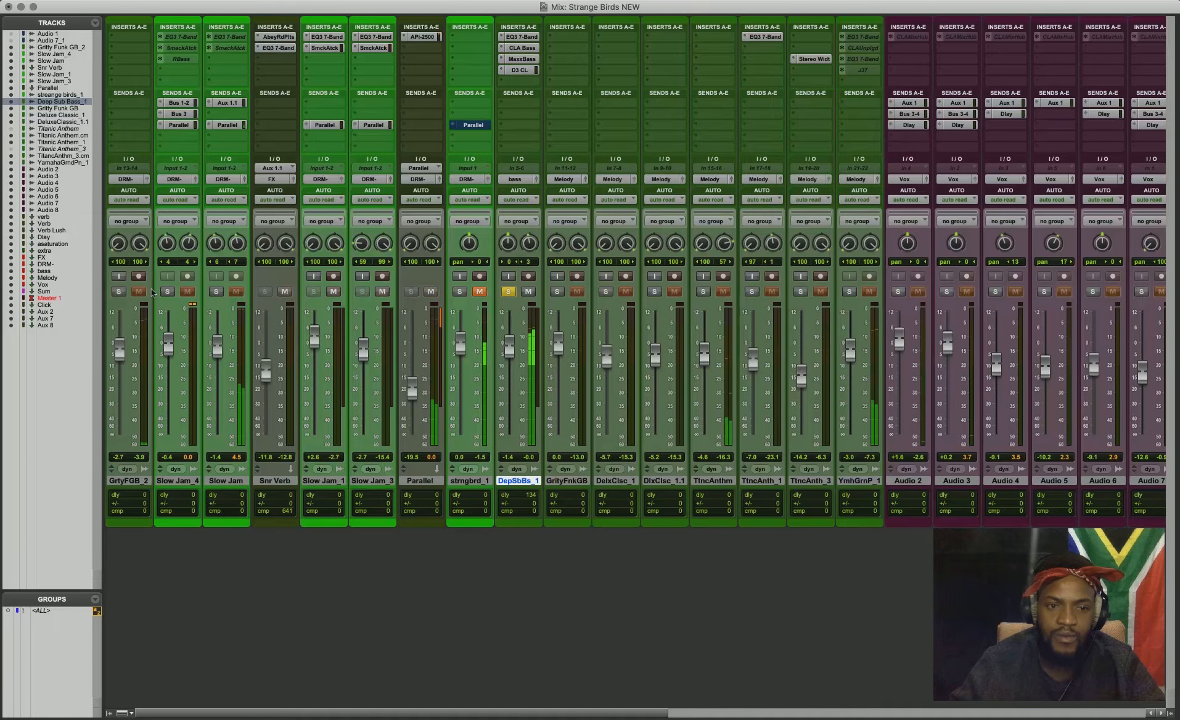
left_click(168, 292, "super")
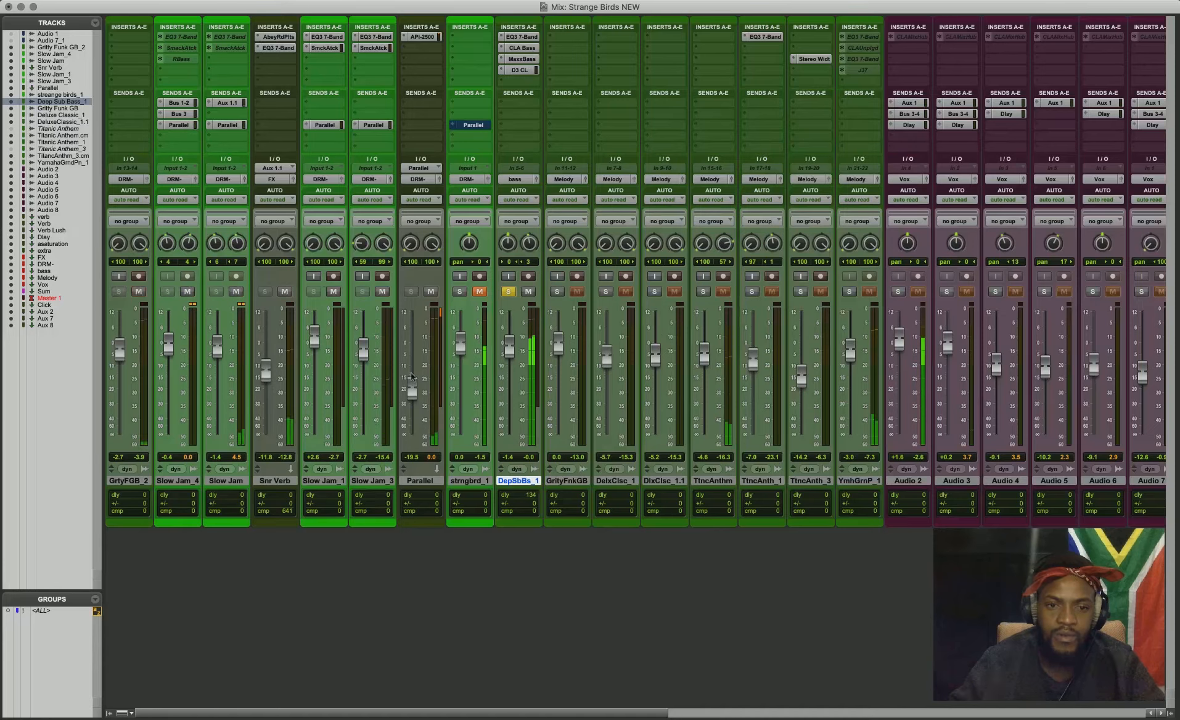
Step: Set the Parallel fader to -16.9 dB and the DepSbBs_1 fader to -2.5 dB, and clear the bass solo
left_click_drag(412, 385, 412, 378)
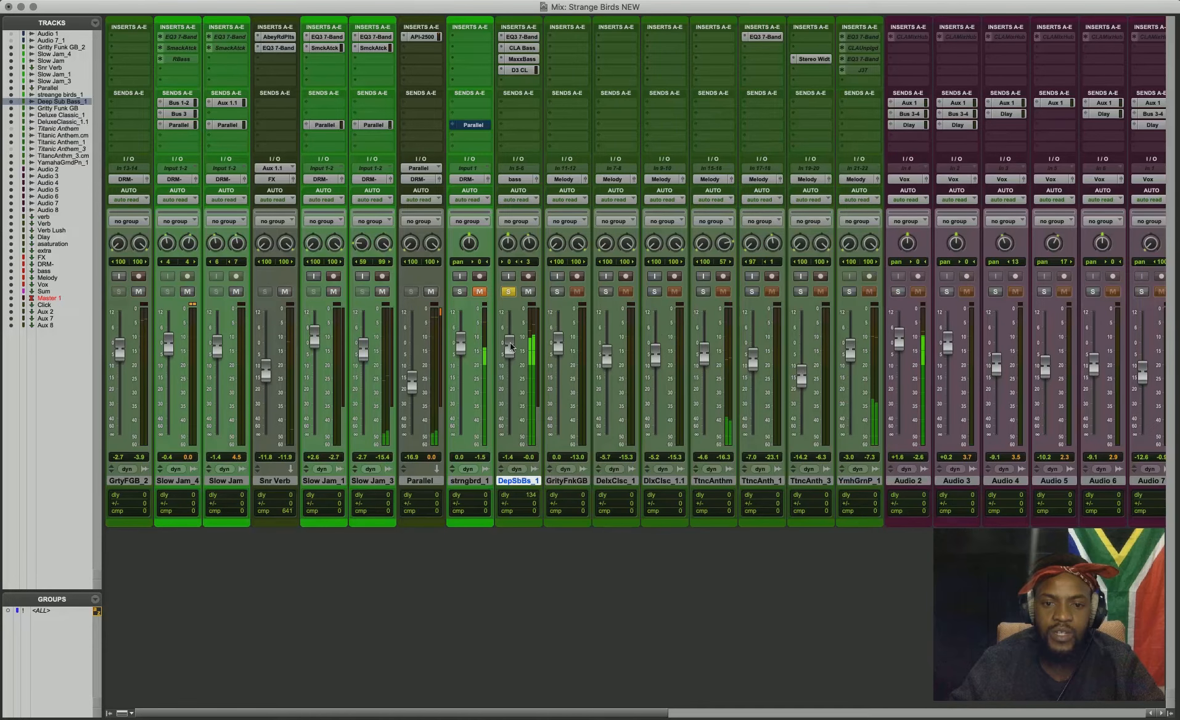
left_click_drag(512, 348, 512, 355)
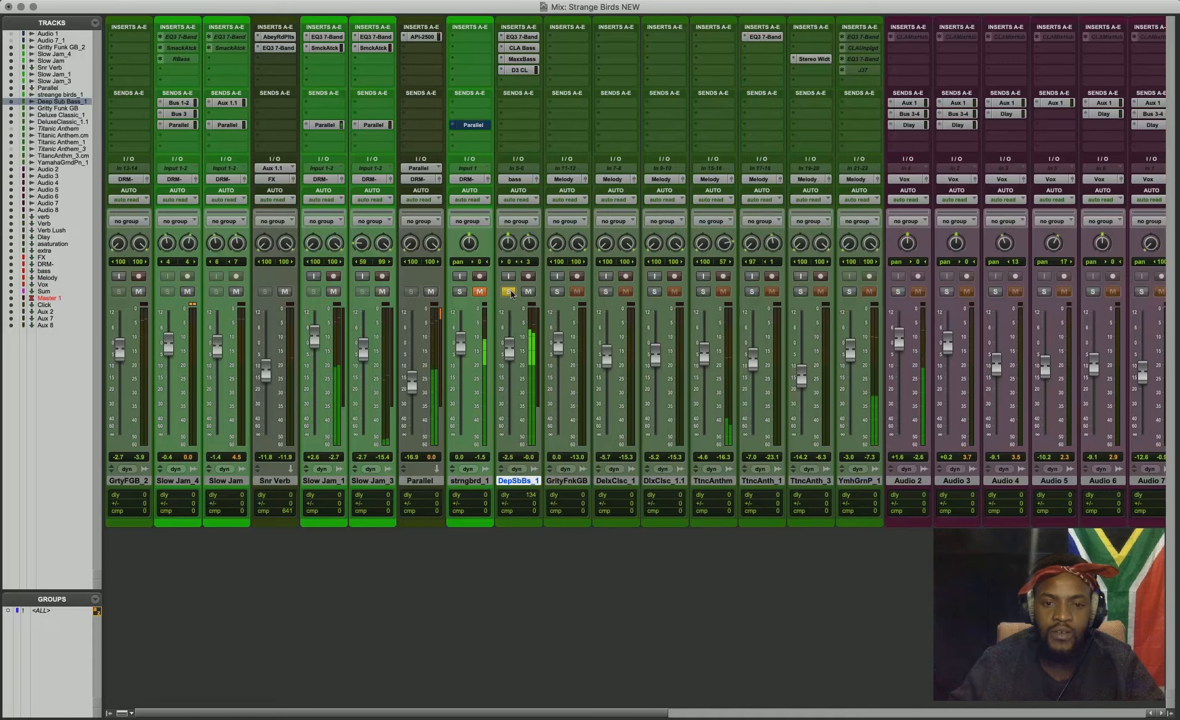
left_click(509, 292)
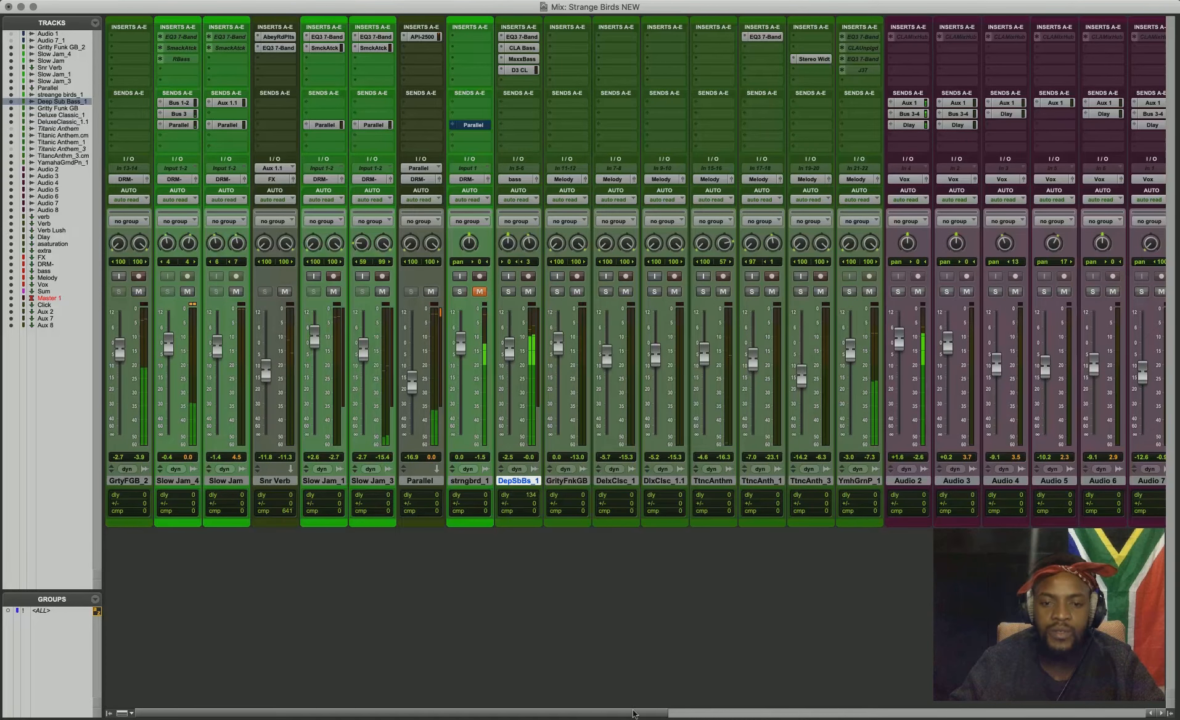
Step: Unmute the Vox bus to bring the vocals back into the mix
left_click_drag(633, 713, 1038, 706)
scroll(795, 347, "right", 1)
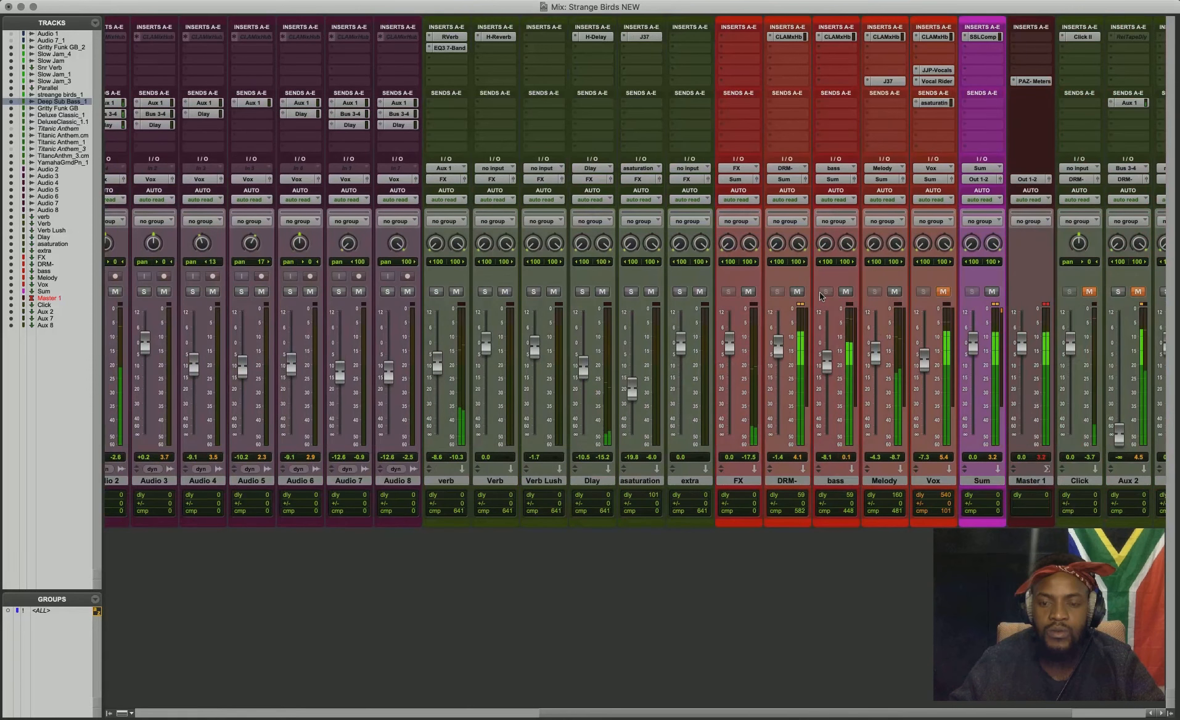
left_click(944, 292)
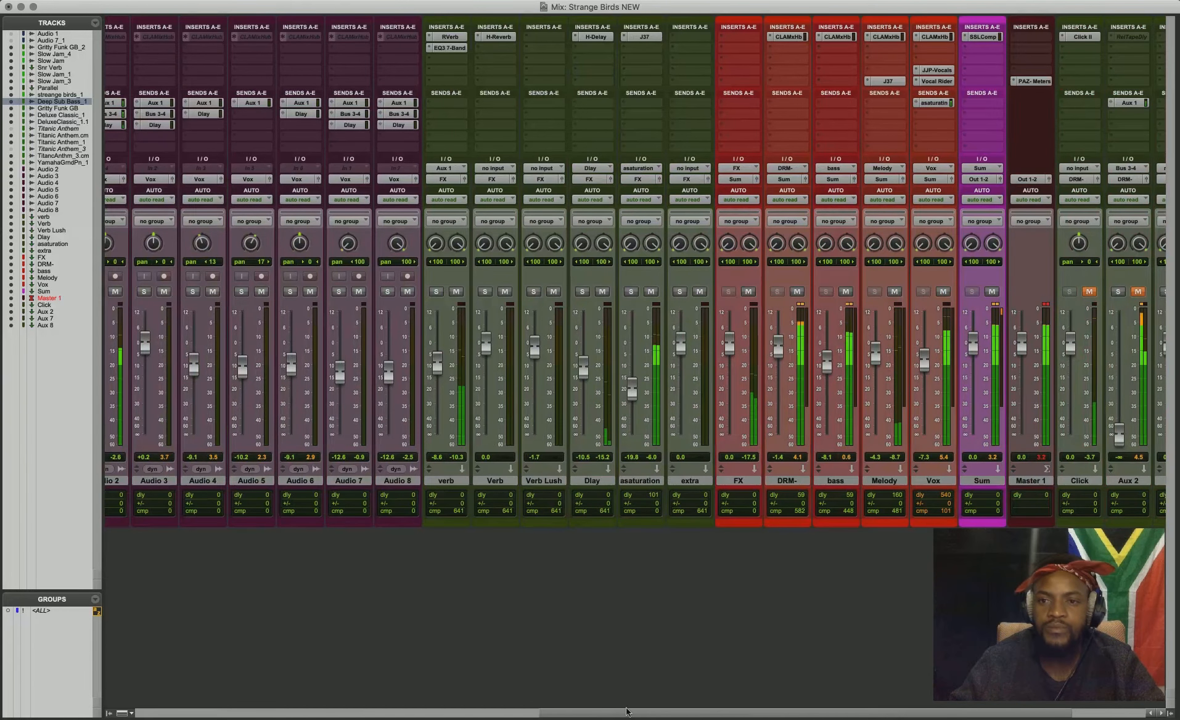
Step: Listen to the full mix and look over the channels from the buses back to the bass and drum tracks
scroll(644, 701, "right", 5)
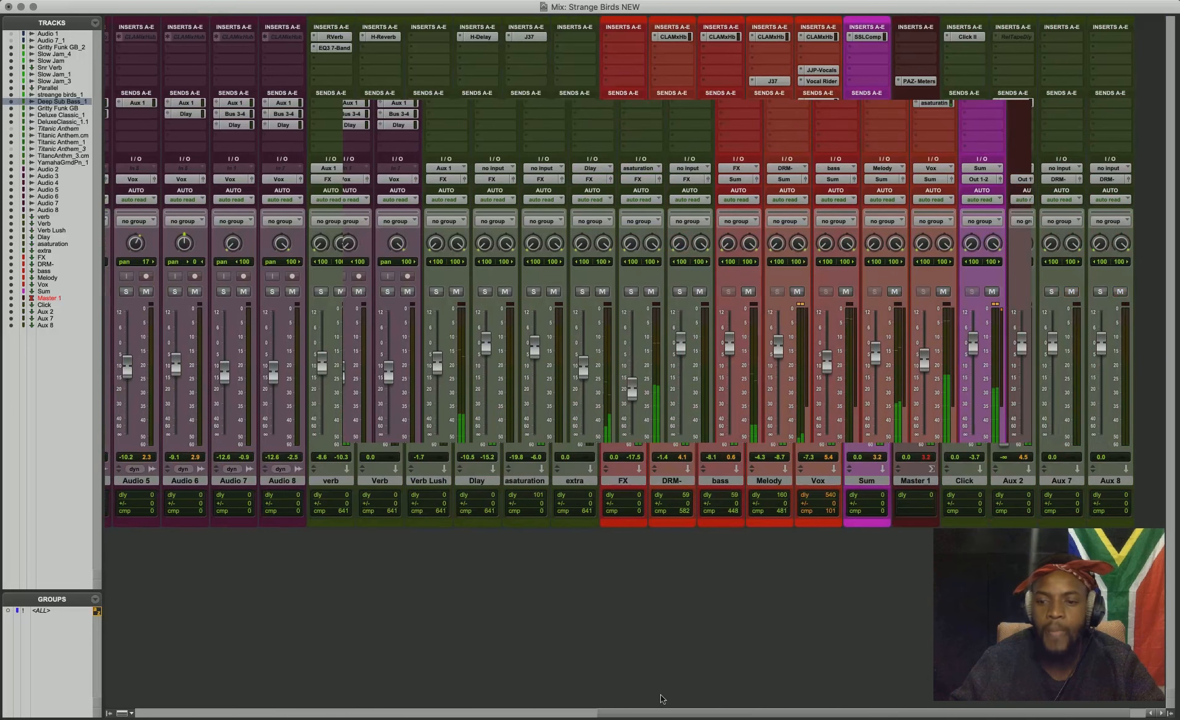
scroll(620, 703, "left", 2)
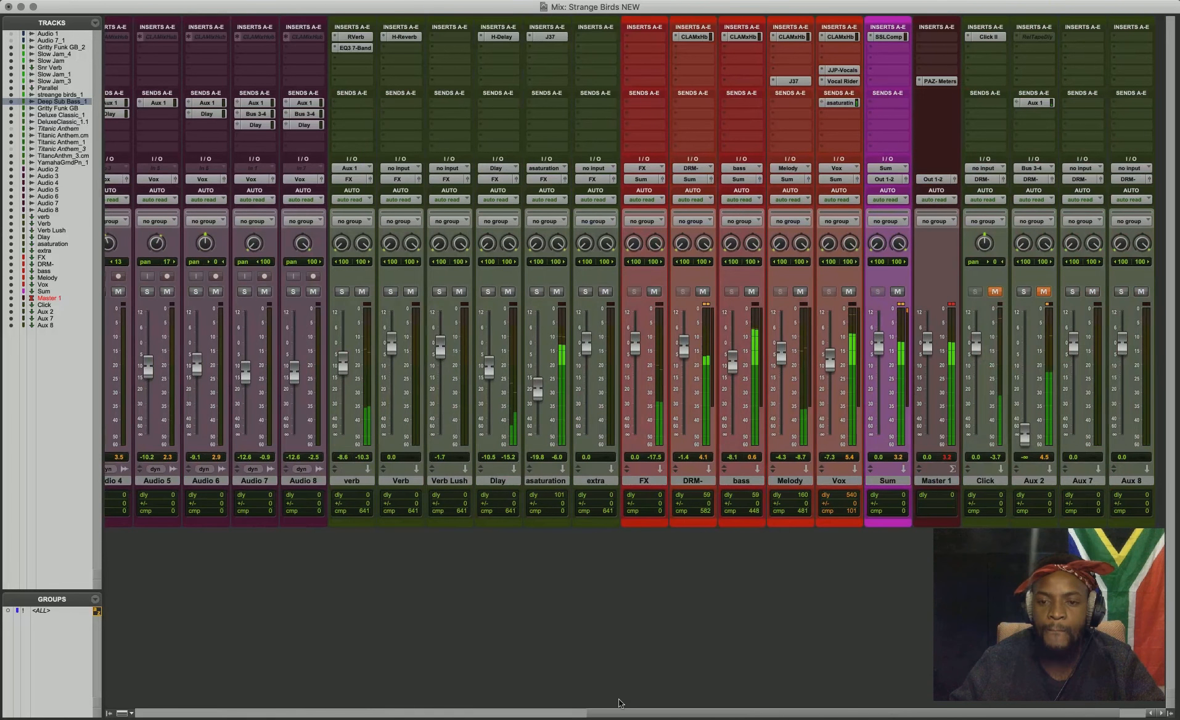
scroll(620, 702, "left", 2)
scroll(548, 715, "left", 8)
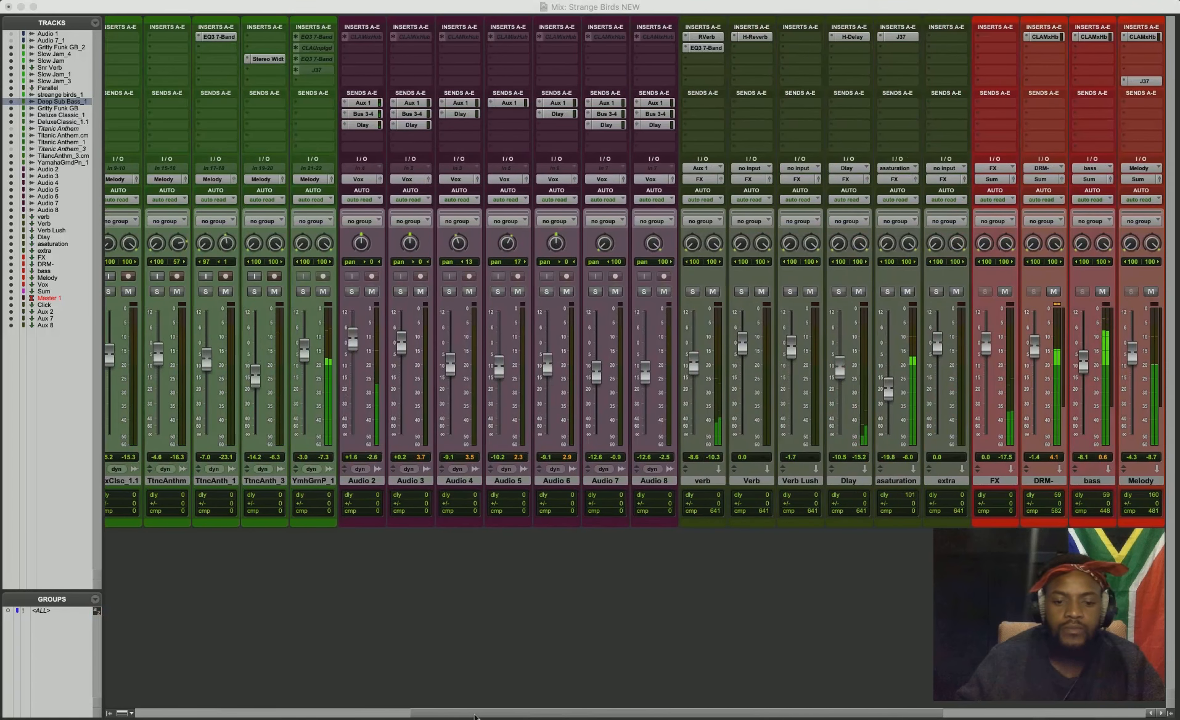
left_click(475, 716)
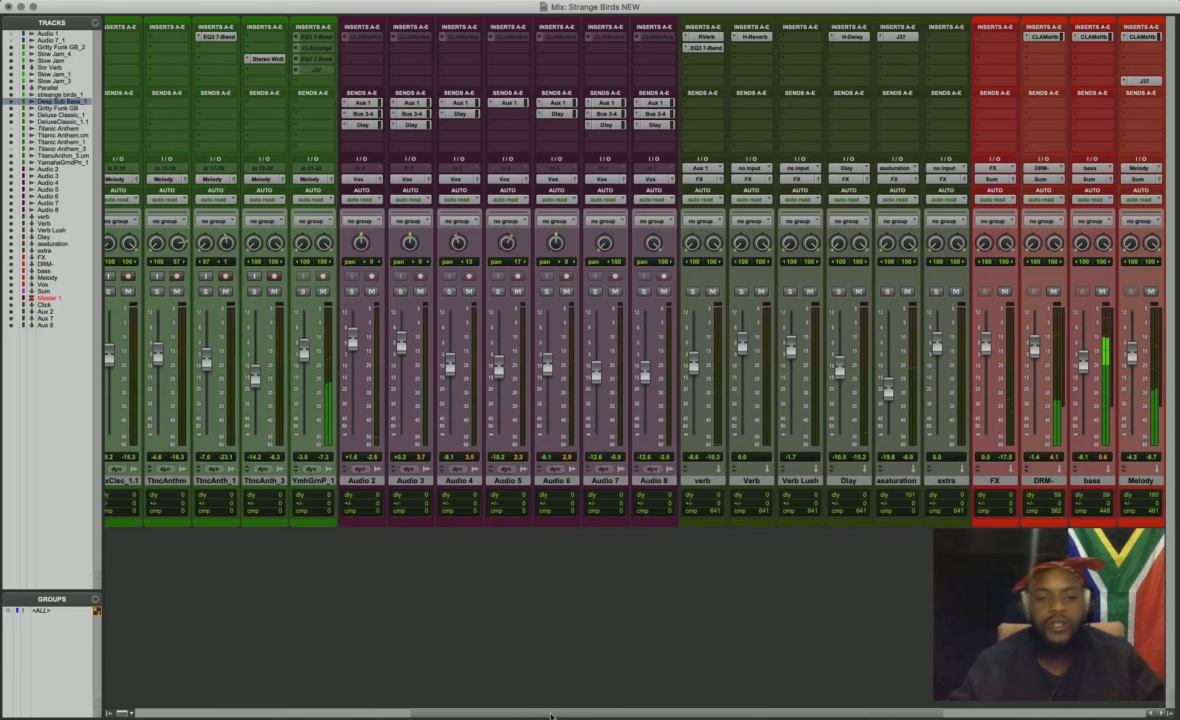
scroll(551, 715, "left", 10)
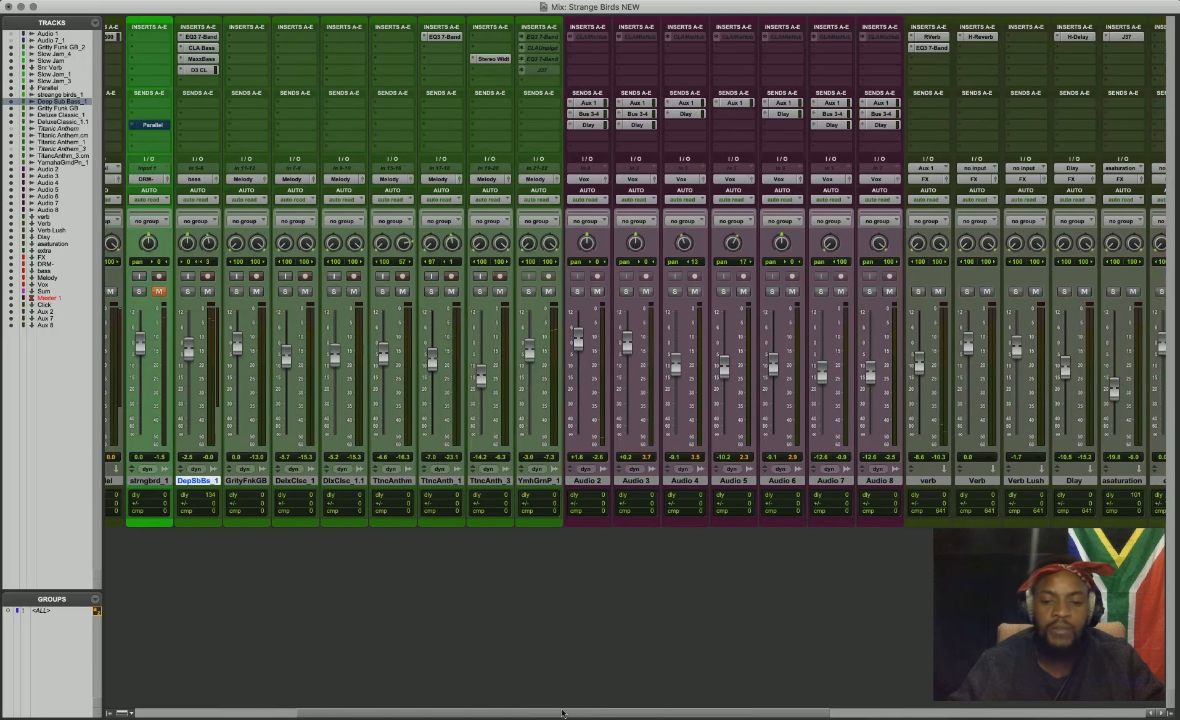
scroll(458, 705, "left", 5)
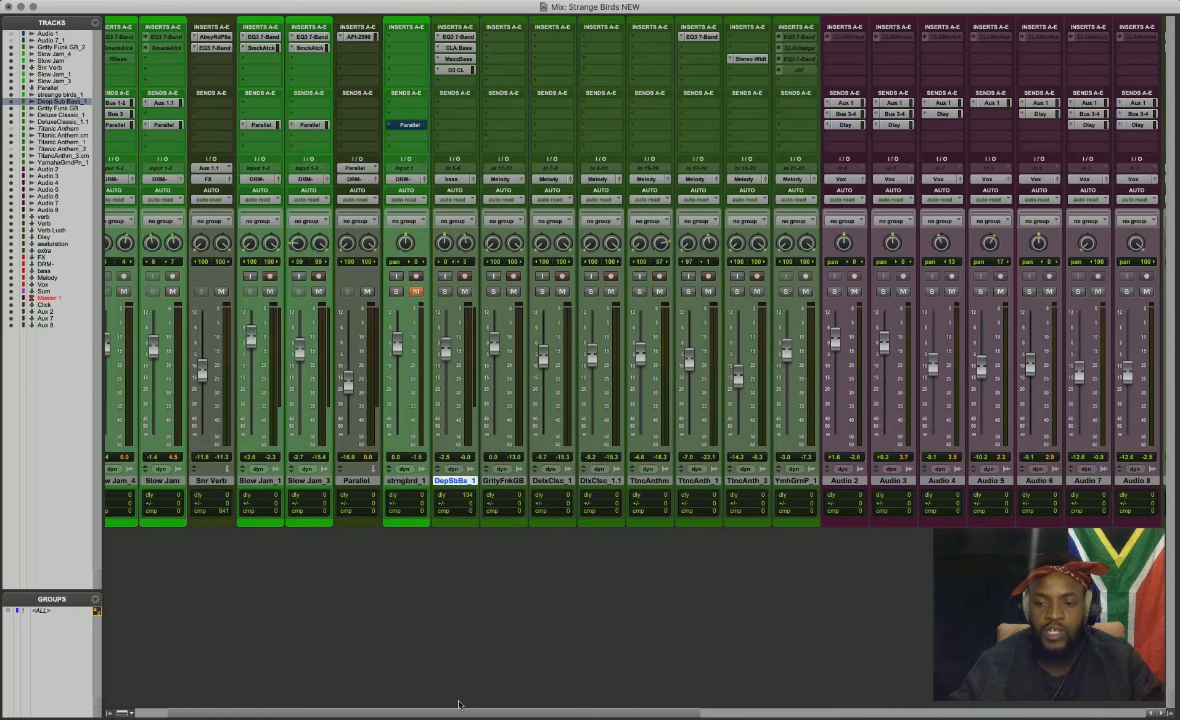
scroll(382, 712, "left", 2)
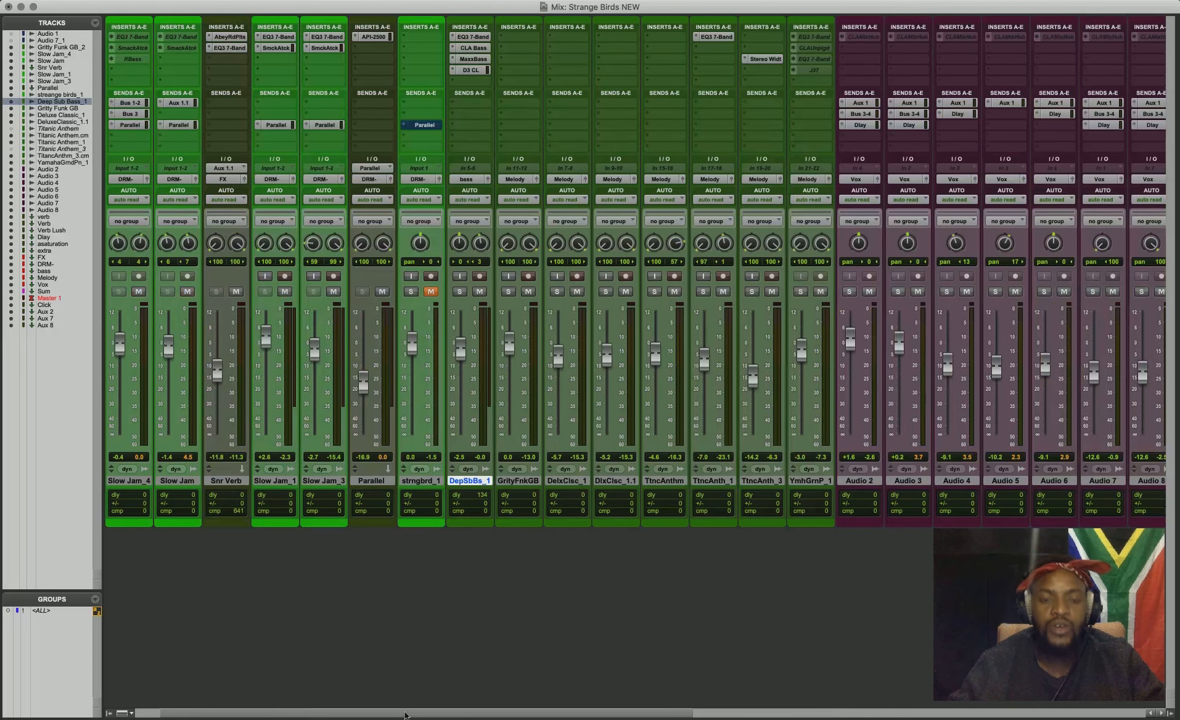